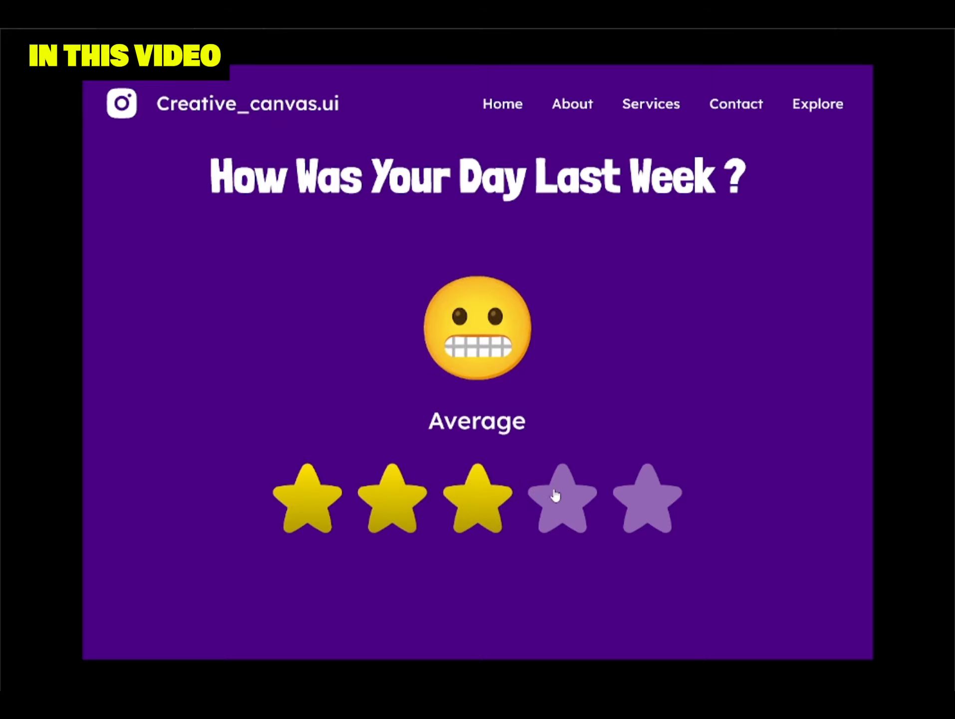
- Try the four-star and five-star ratings in the finished prototype preview
click(563, 498)
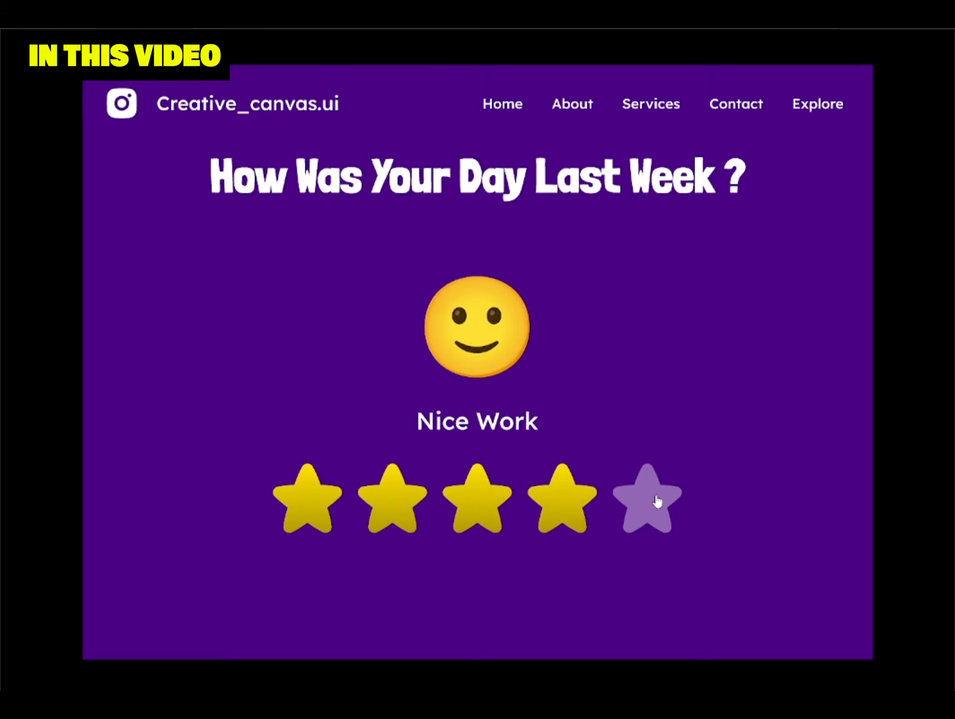
click(658, 500)
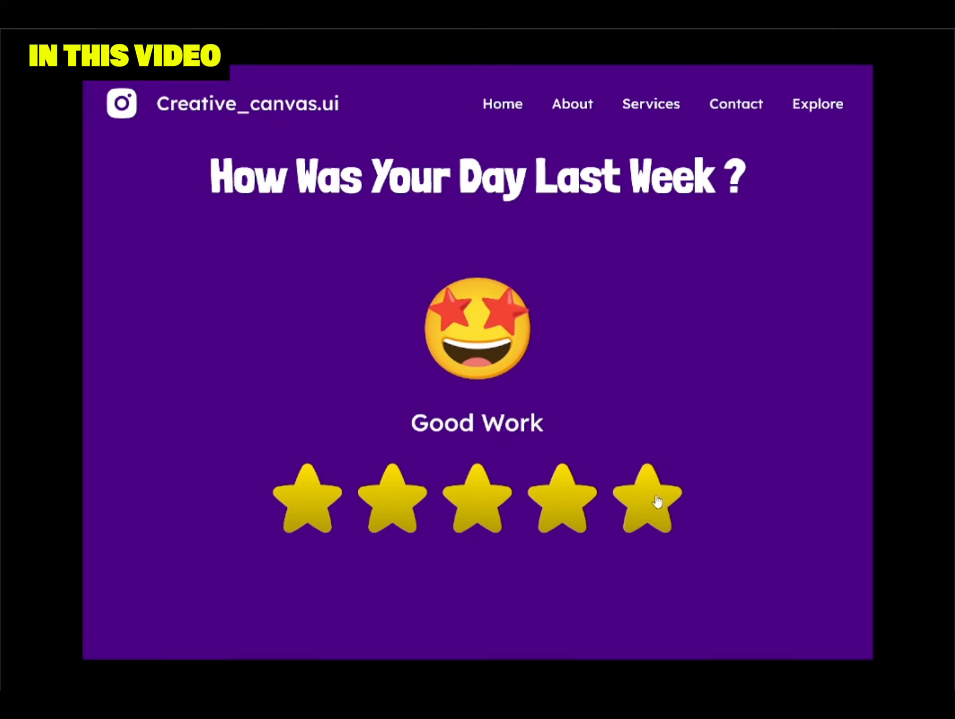
click(657, 501)
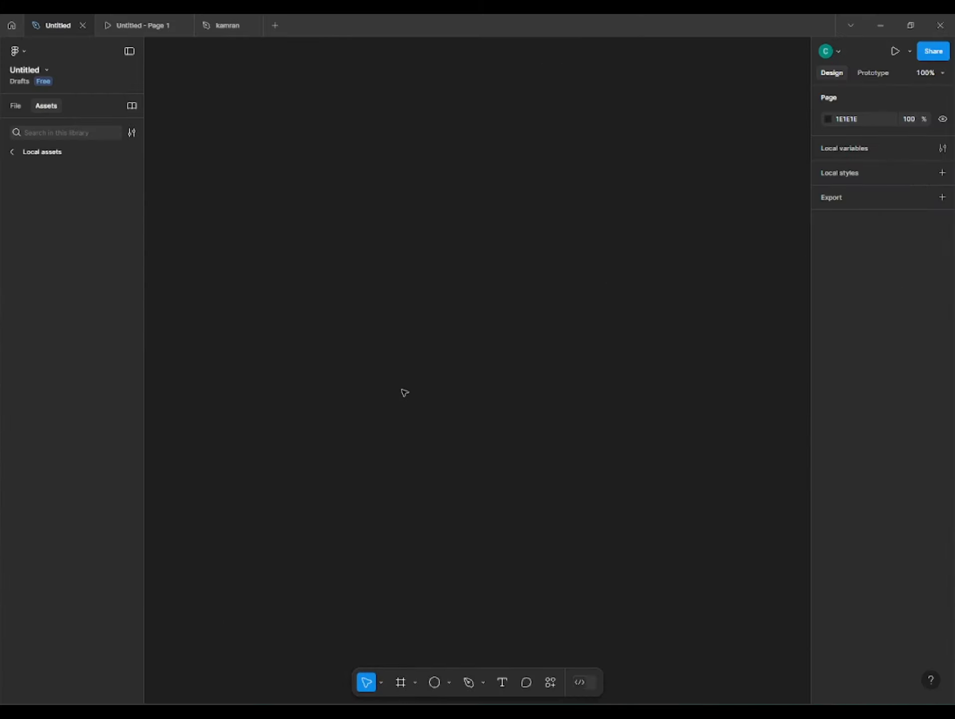
- Create a Slide 4:3 presentation frame measuring 1024 × 768 and select it
click(407, 682)
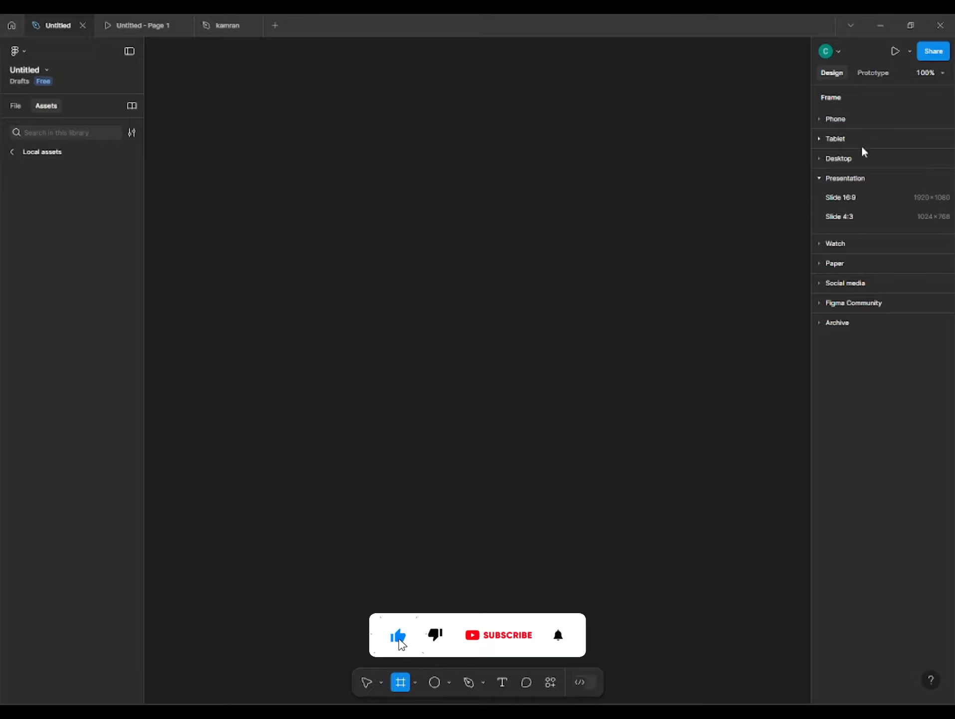
click(845, 220)
click(541, 89)
click(282, 265)
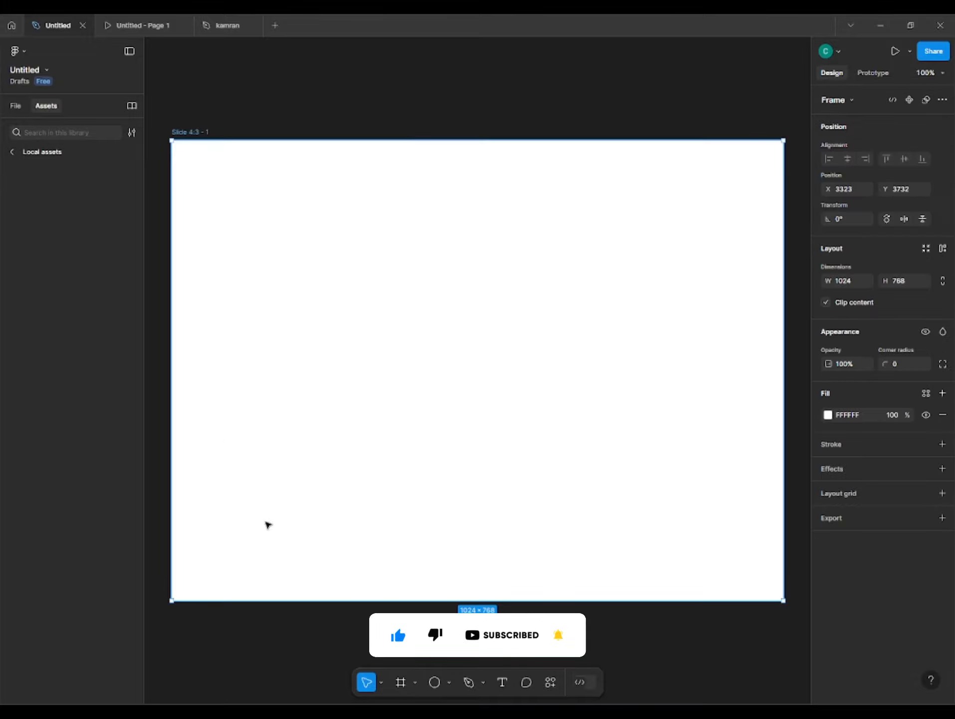
- Change the slide frame's fill to dark purple 4A0083
click(827, 415)
drag(761, 568, 776, 561)
drag(769, 492, 860, 470)
click(800, 365)
click(803, 343)
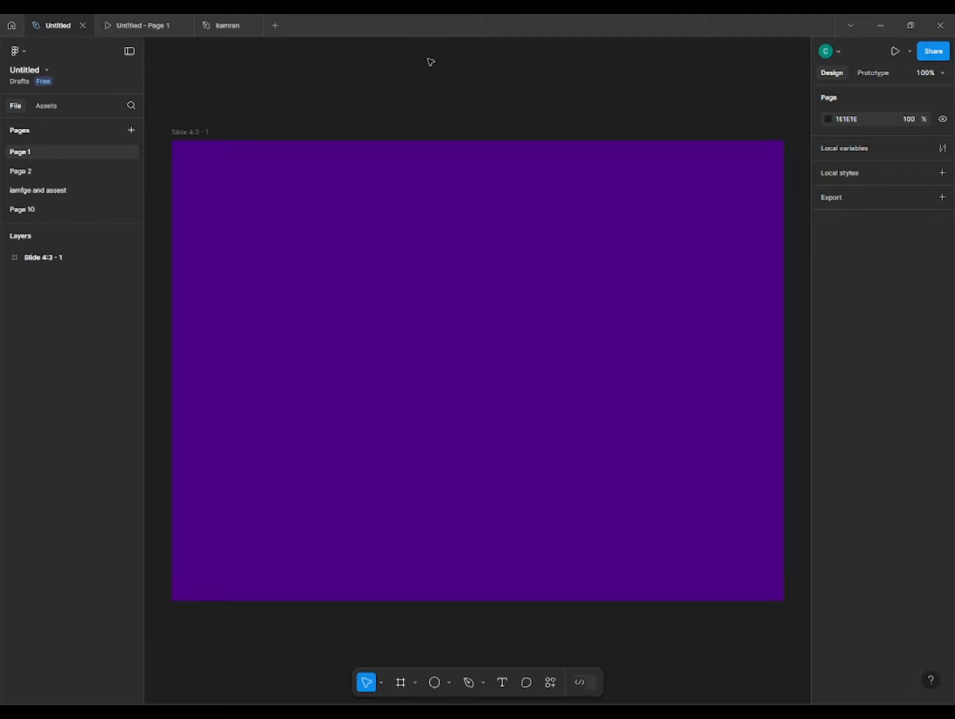
- Paste the Creative_canvas.ui navigation bar into the slide and move it to the slide's upper edge
key(ctrl+v)
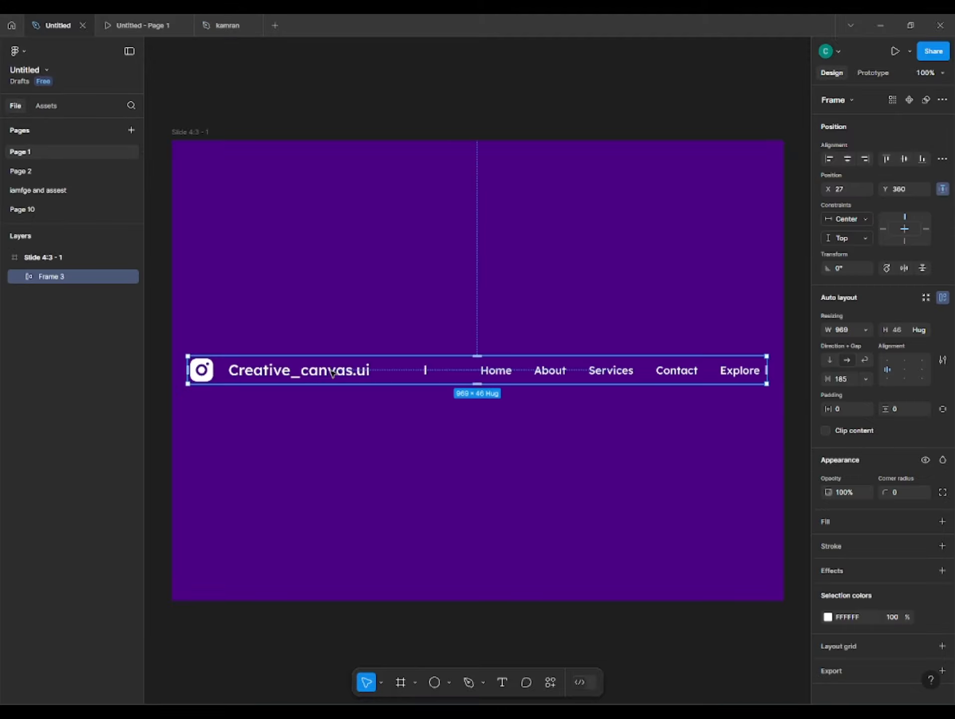
drag(330, 368, 365, 165)
click(373, 134)
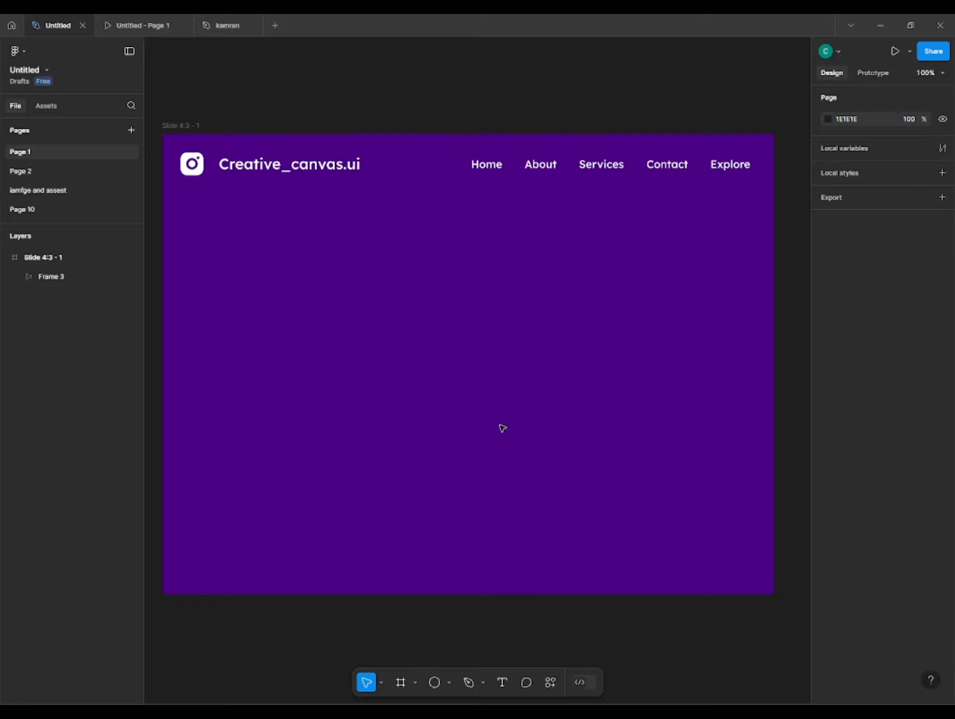
- Draw a 150 × 150 circle in the slide below the navigation bar
click(443, 682)
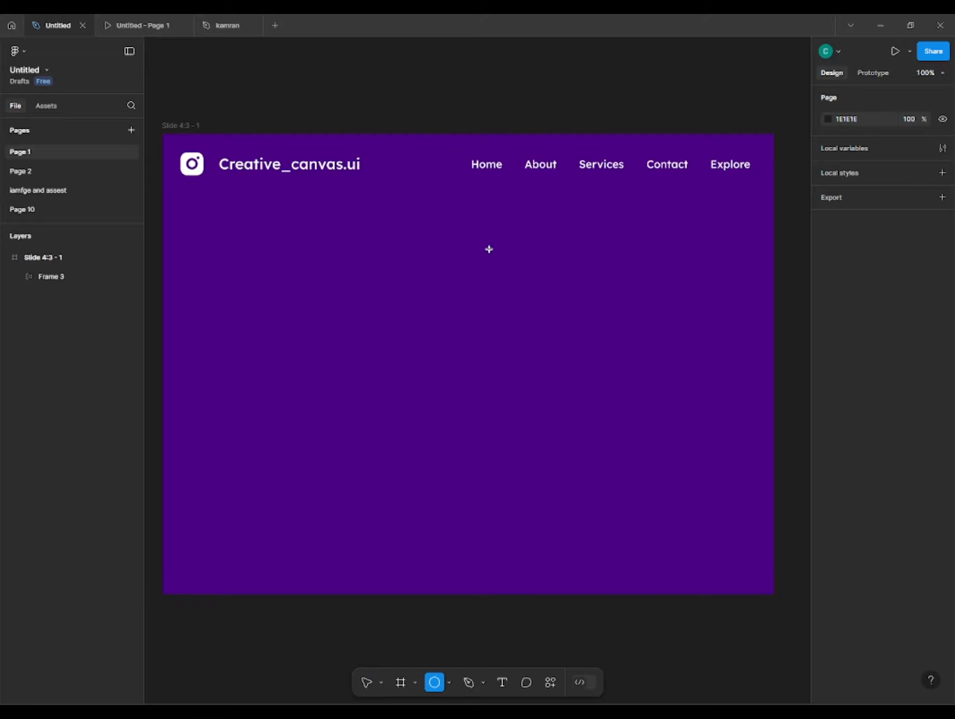
scroll(441, 264, up, 3)
drag(453, 286, 477, 301)
scroll(524, 320, down, 3)
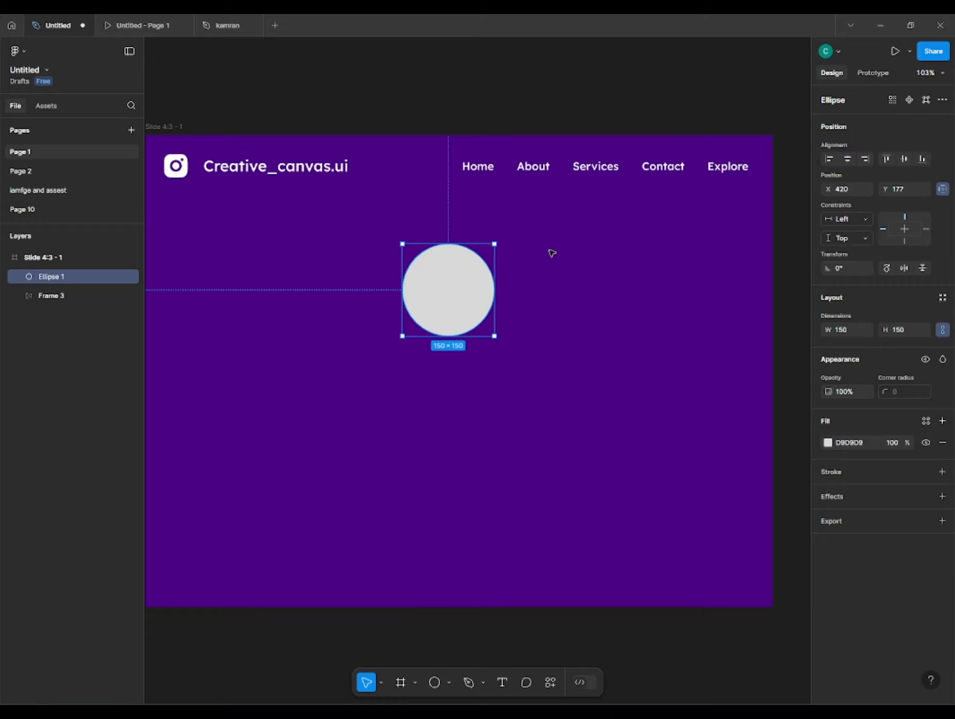
- Align the circle with the navigation bar and center both horizontally in the slide
click(318, 319)
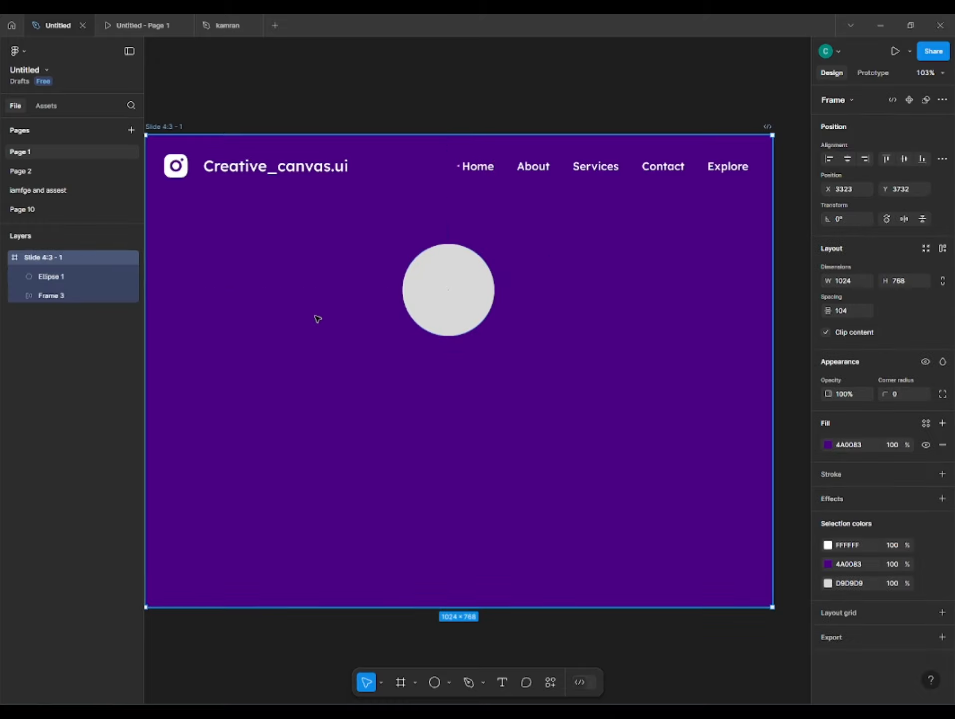
click(447, 300)
click(29, 258)
click(57, 277)
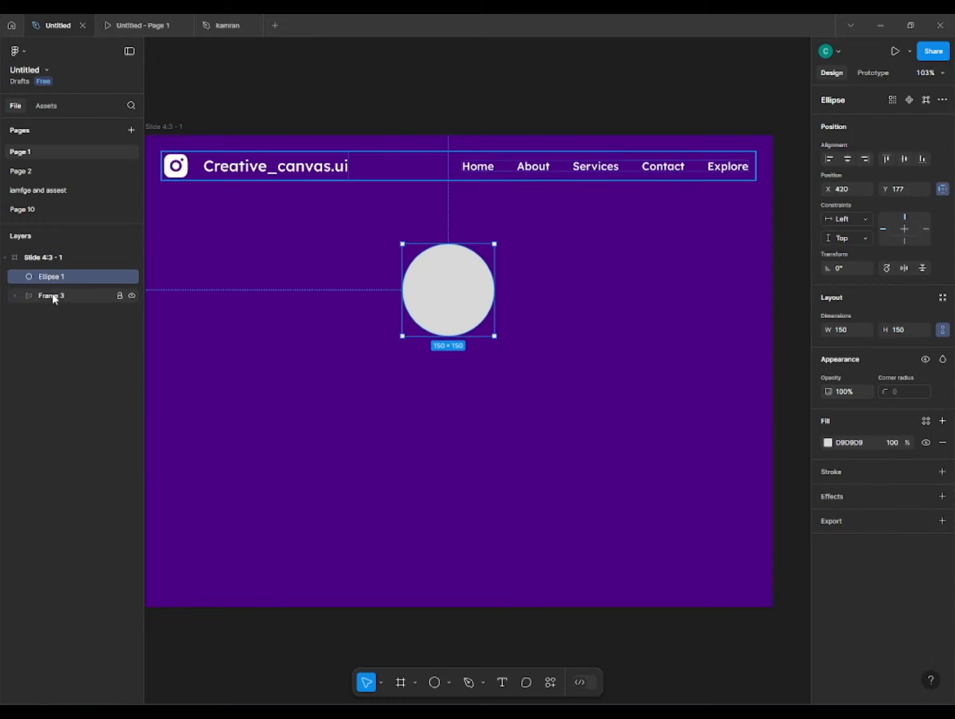
shift+click(51, 297)
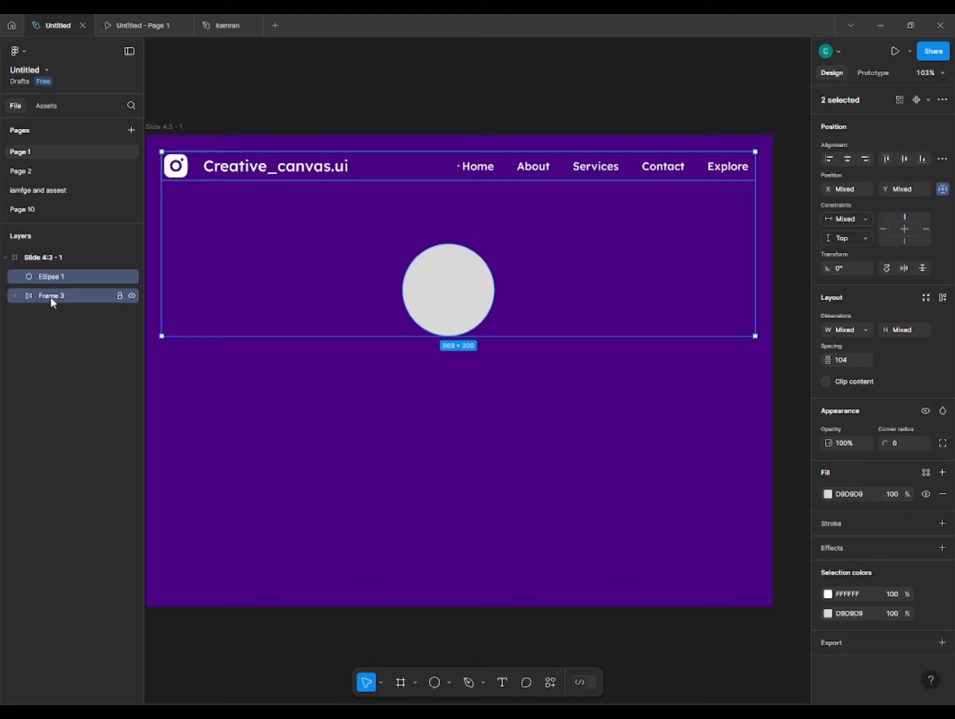
click(847, 160)
click(550, 111)
click(584, 166)
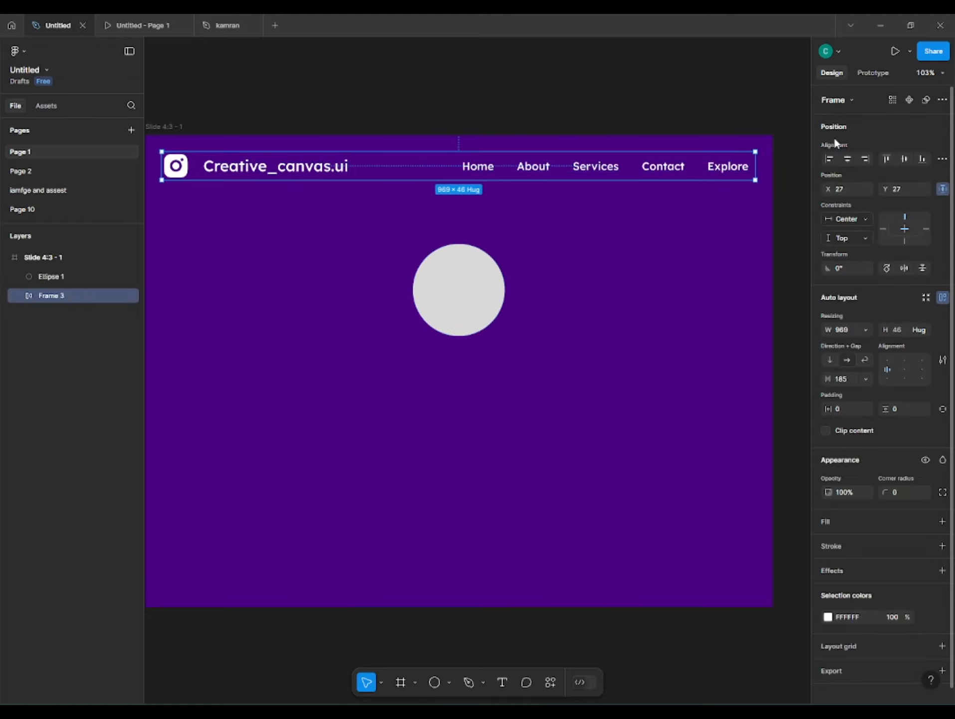
click(462, 315)
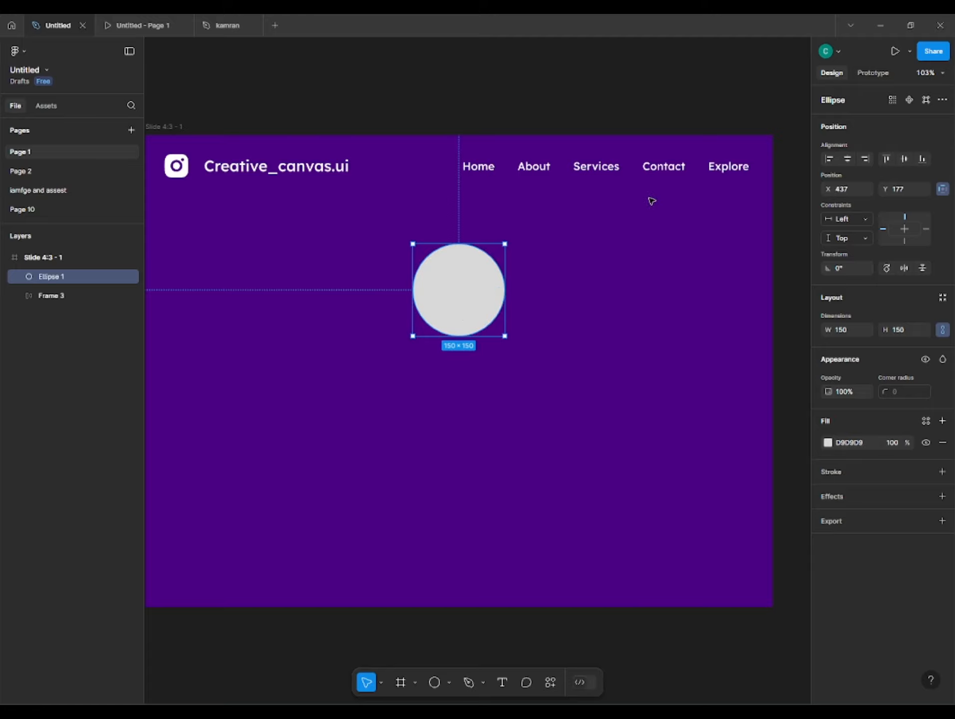
click(539, 124)
click(480, 311)
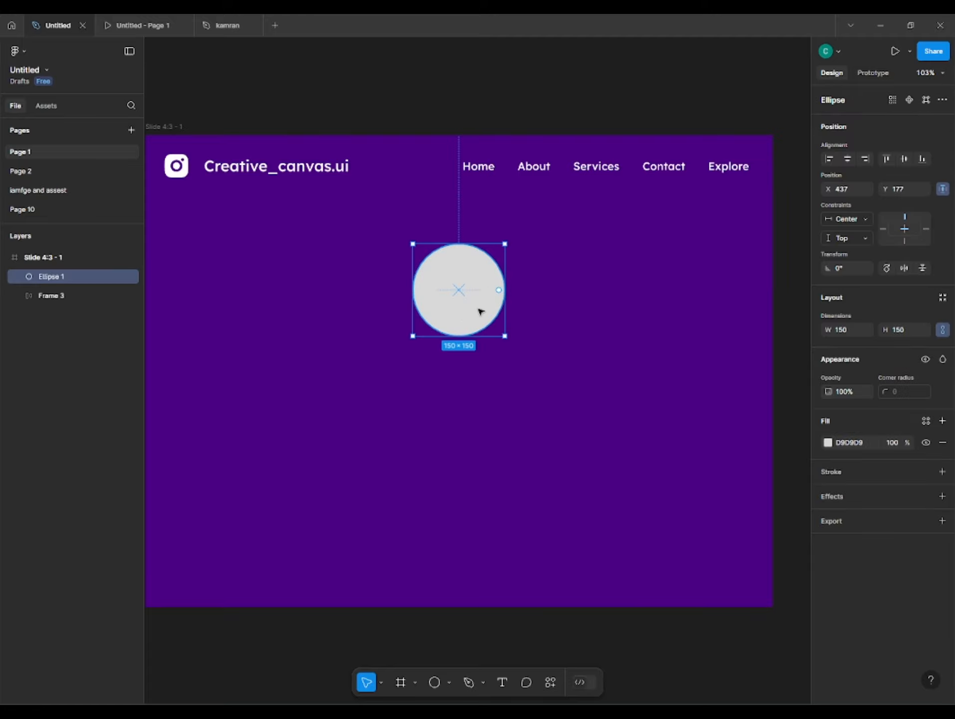
- Lower the circle's fill opacity to 28%, keeping its D9D9D9 color
click(828, 442)
drag(756, 474, 711, 512)
key(ctrl+z)
drag(797, 575, 731, 589)
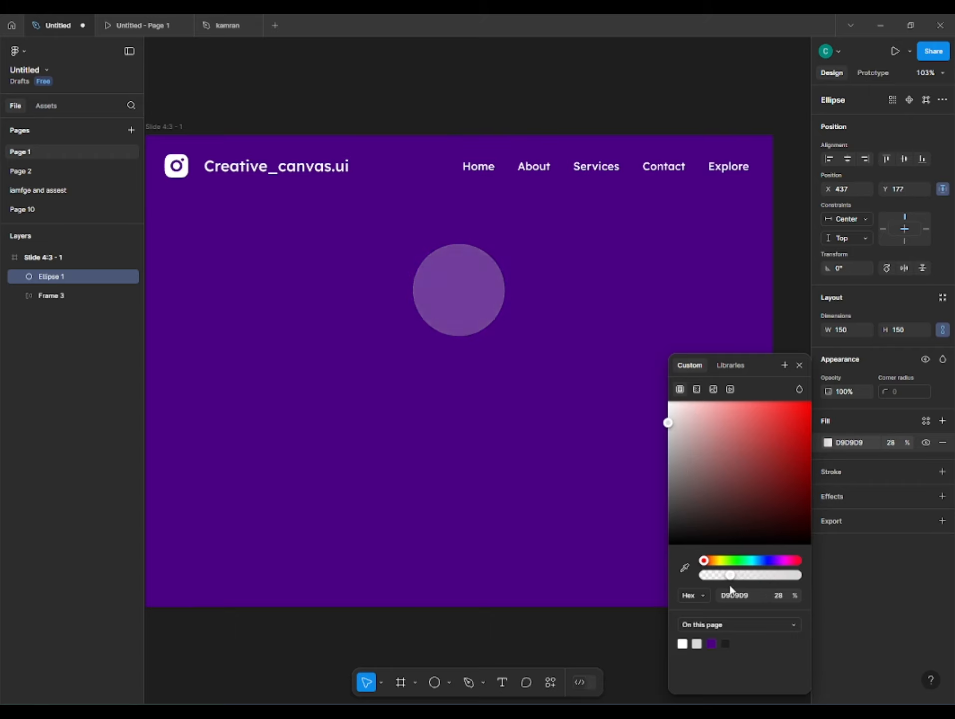
click(799, 365)
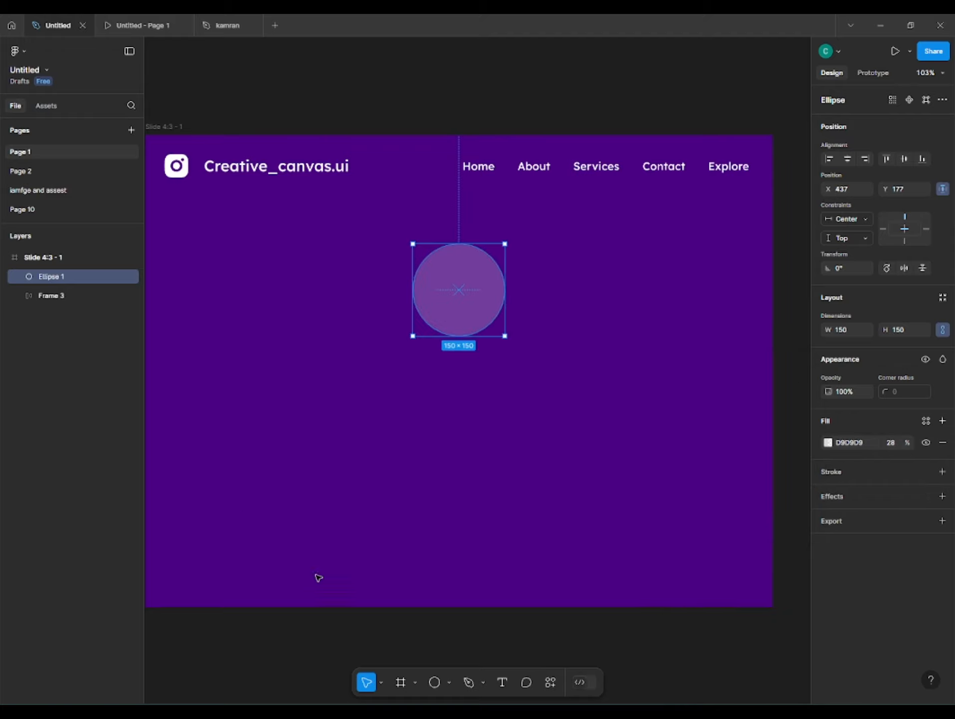
- Draw two matching 18 × 34 ellipses as eyes in the upper half of the circle, spaced 38 apart
click(435, 682)
scroll(446, 283, up, 3)
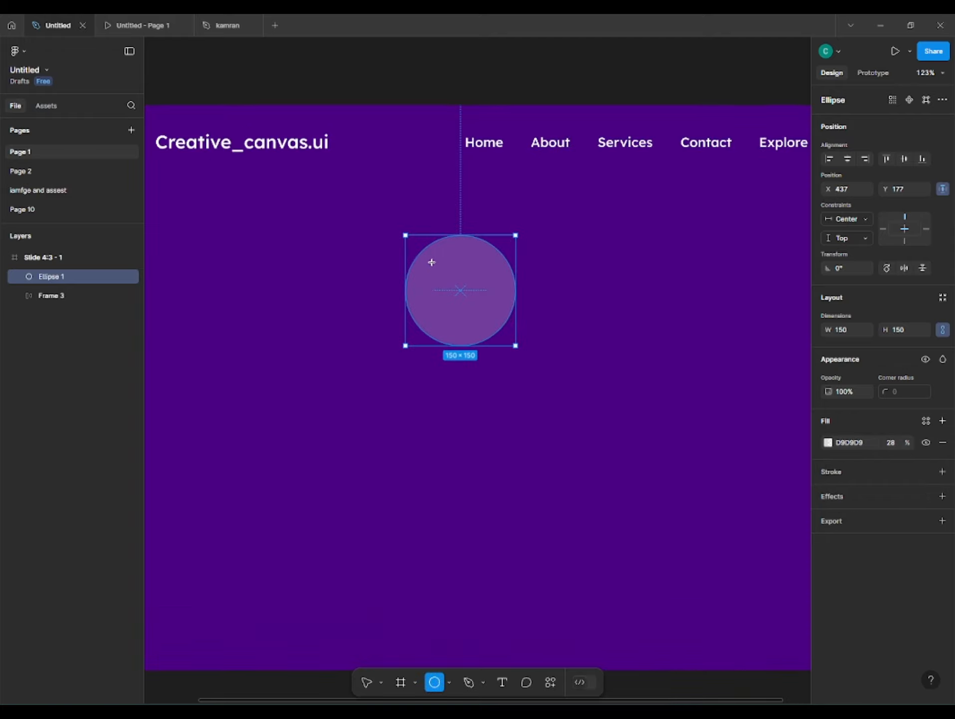
mouse_move(422, 252)
mouse_down()
mouse_move(437, 274)
mouse_move(501, 281)
mouse_move(493, 279)
mouse_up()
scroll(436, 275, up, 3)
- Group the two eye ellipses and center the group horizontally on the face circle
shift+click(441, 283)
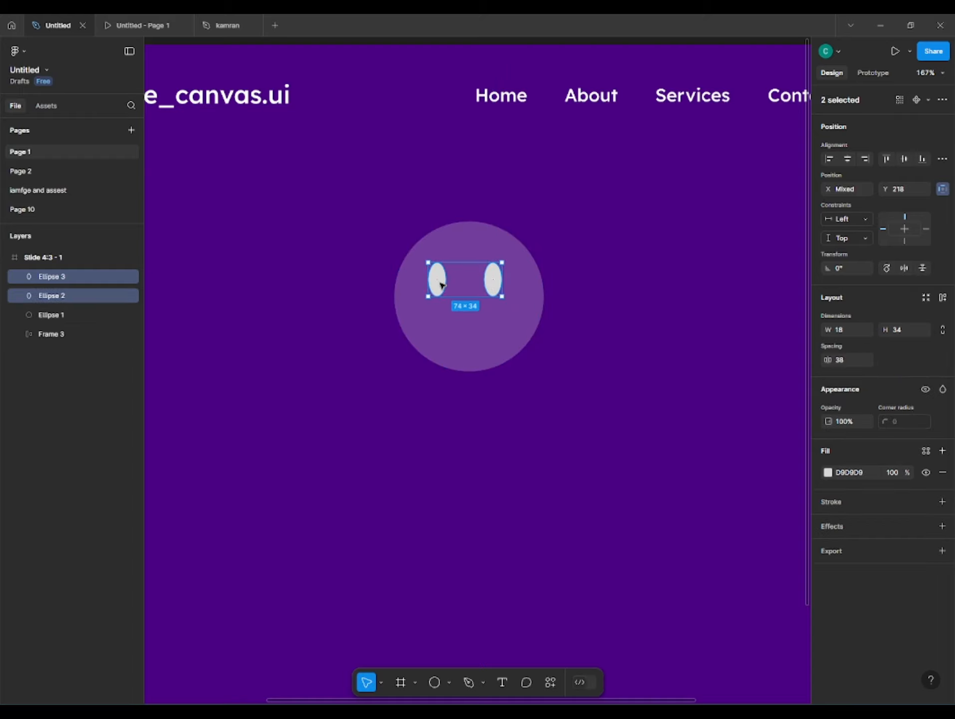
key(ctrl+g)
shift+click(455, 246)
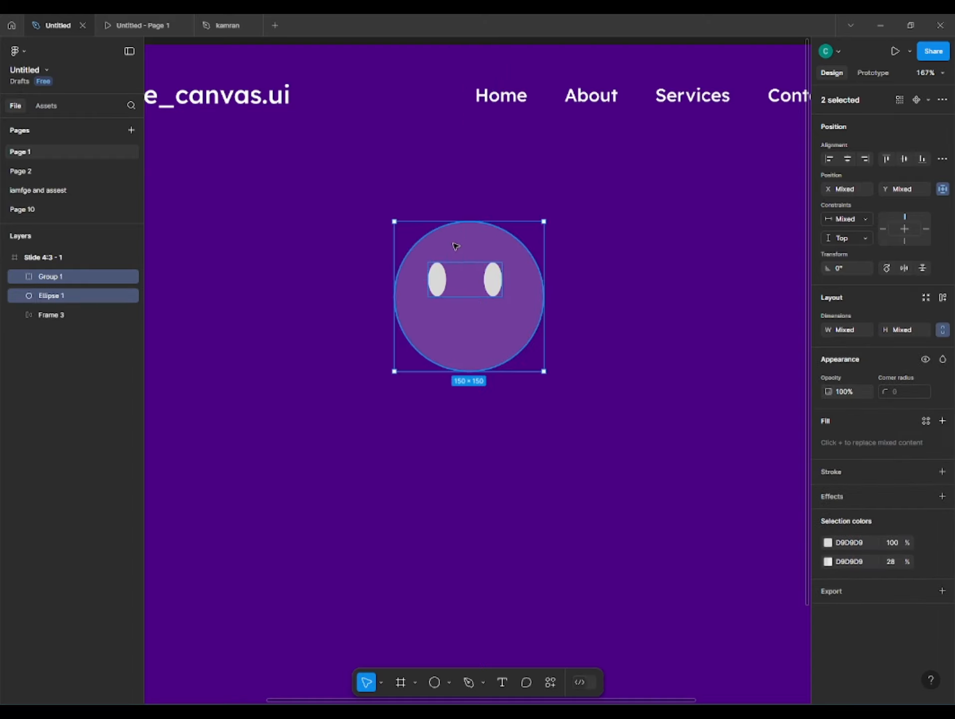
click(843, 161)
click(579, 216)
- Fill the eye group with the page's purple 4A0083 at 48% opacity
click(492, 263)
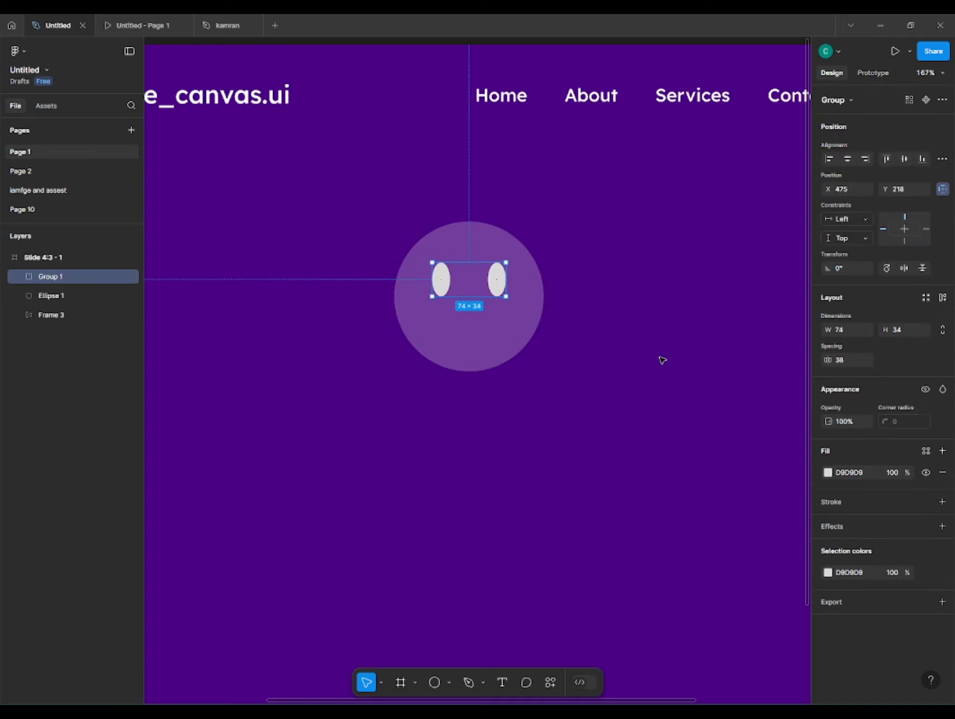
click(828, 472)
drag(758, 451, 828, 407)
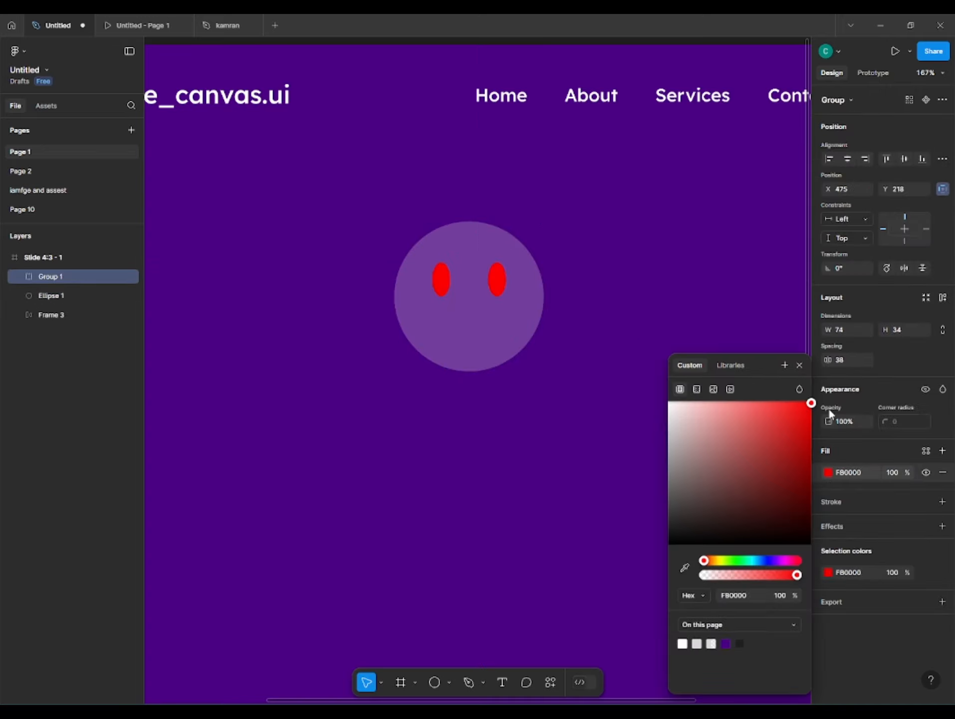
click(727, 643)
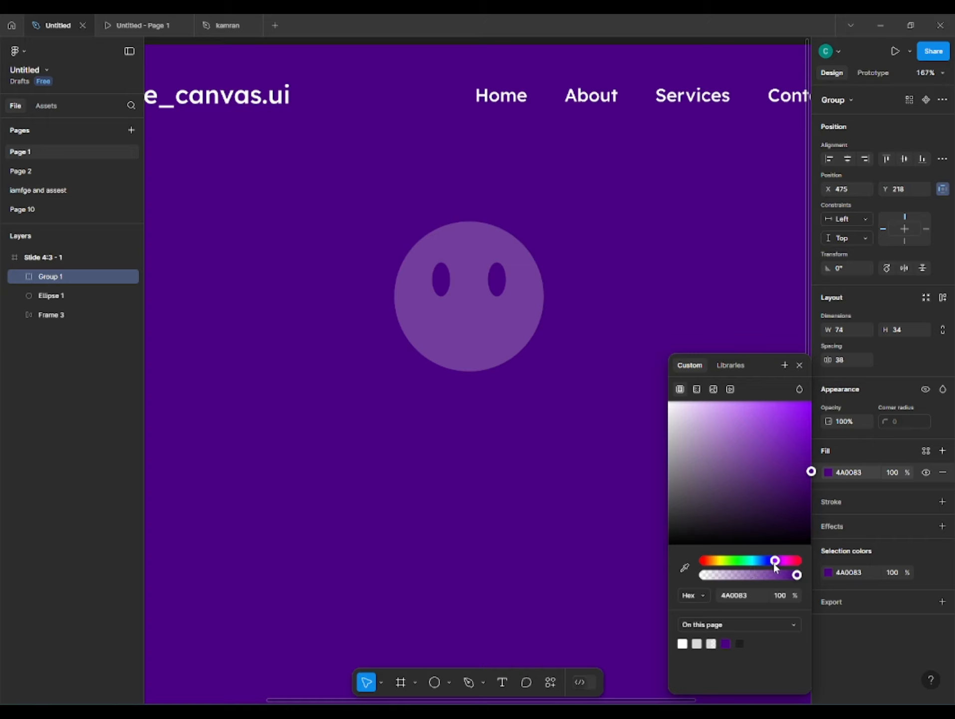
drag(796, 575, 749, 583)
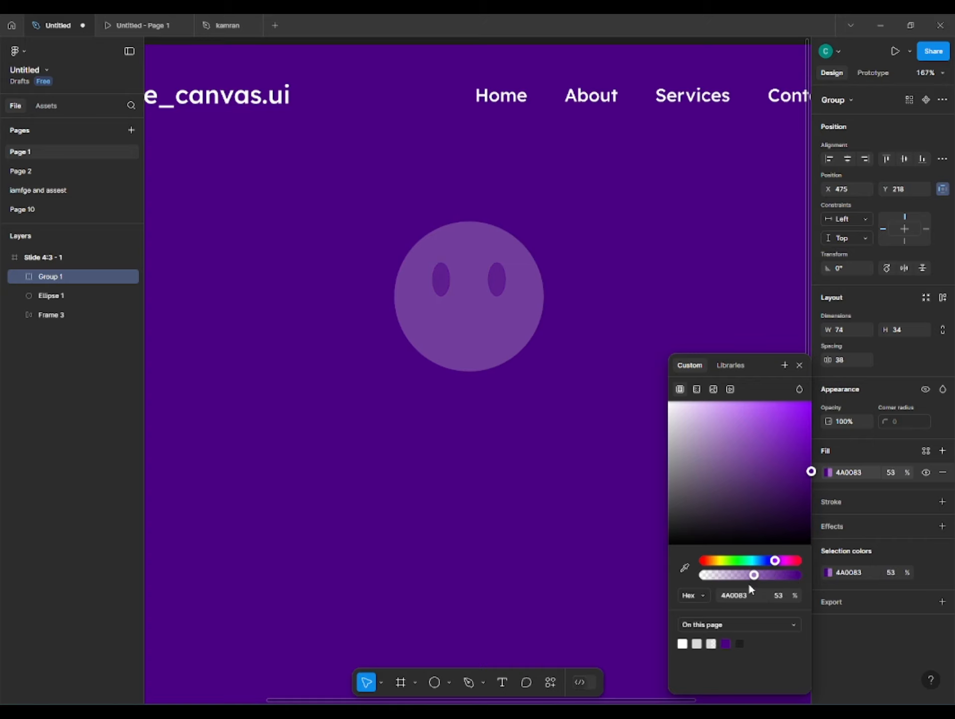
click(800, 365)
scroll(693, 339, down, 5)
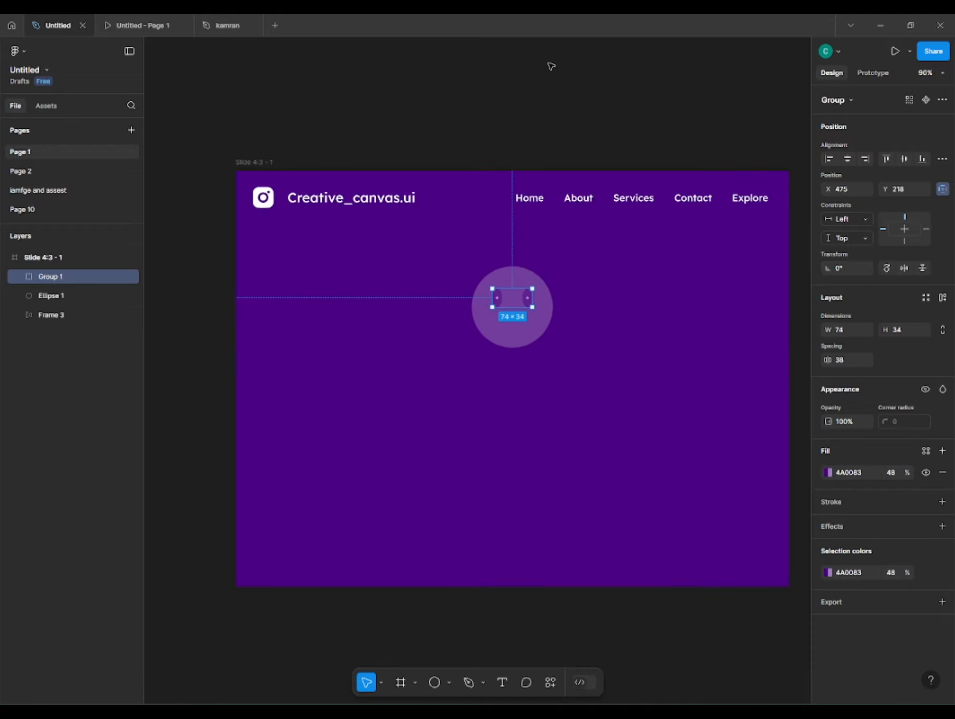
- With the face circle and eyes selected, reduce the D9D9D9 face color's opacity to 19%
click(516, 74)
click(527, 332)
shift+click(531, 302)
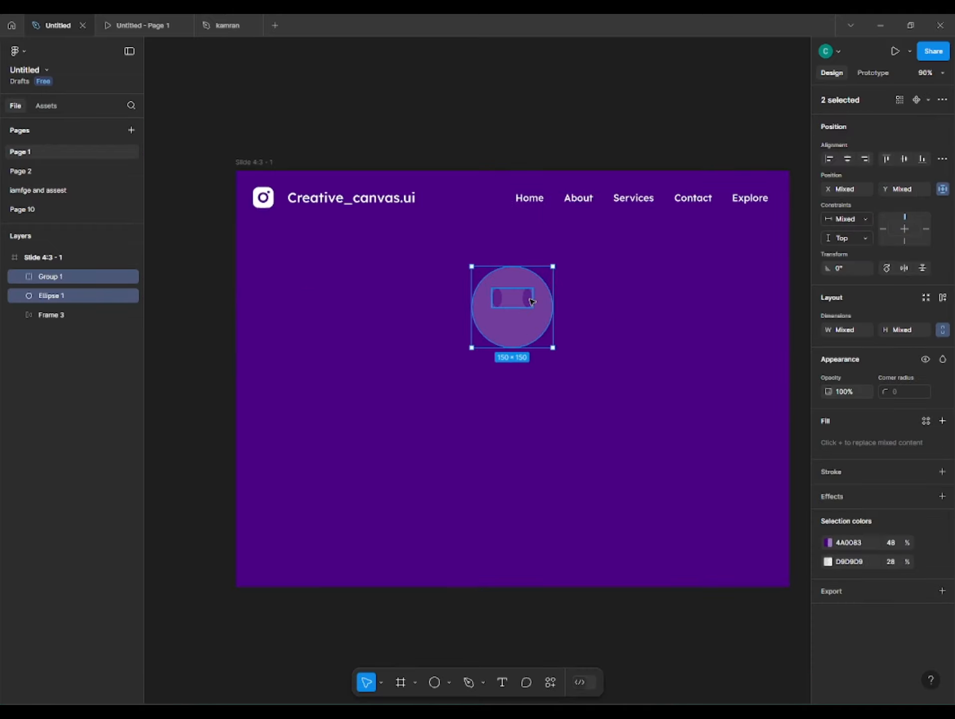
drag(895, 559, 878, 551)
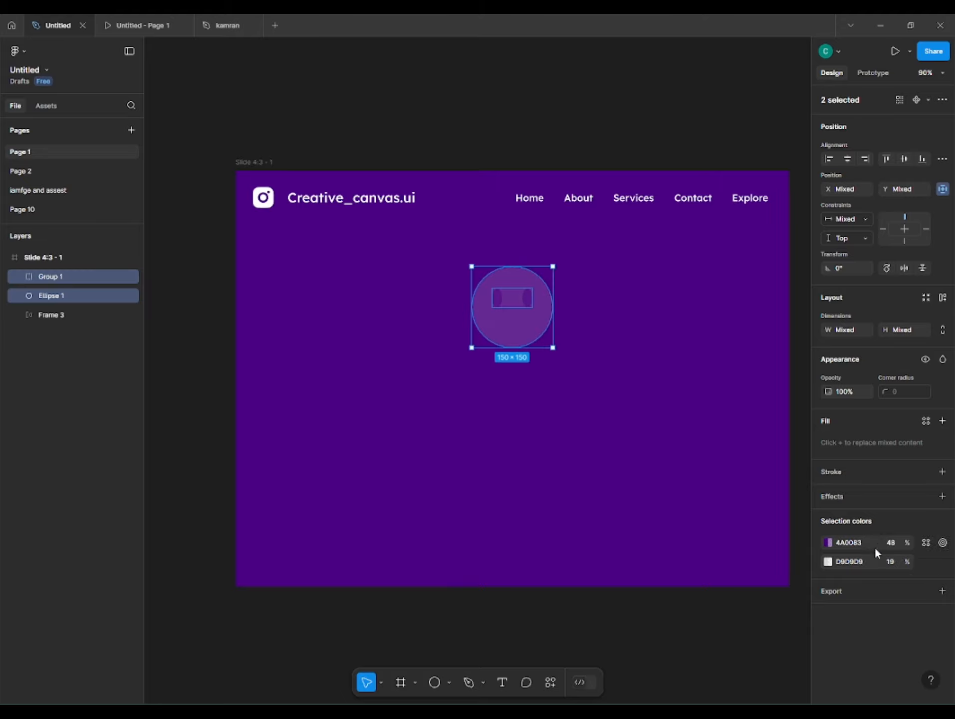
click(726, 630)
- Add the text "Rate My Work" with a line height of 25 and center it below the face
scroll(681, 561, down, 3)
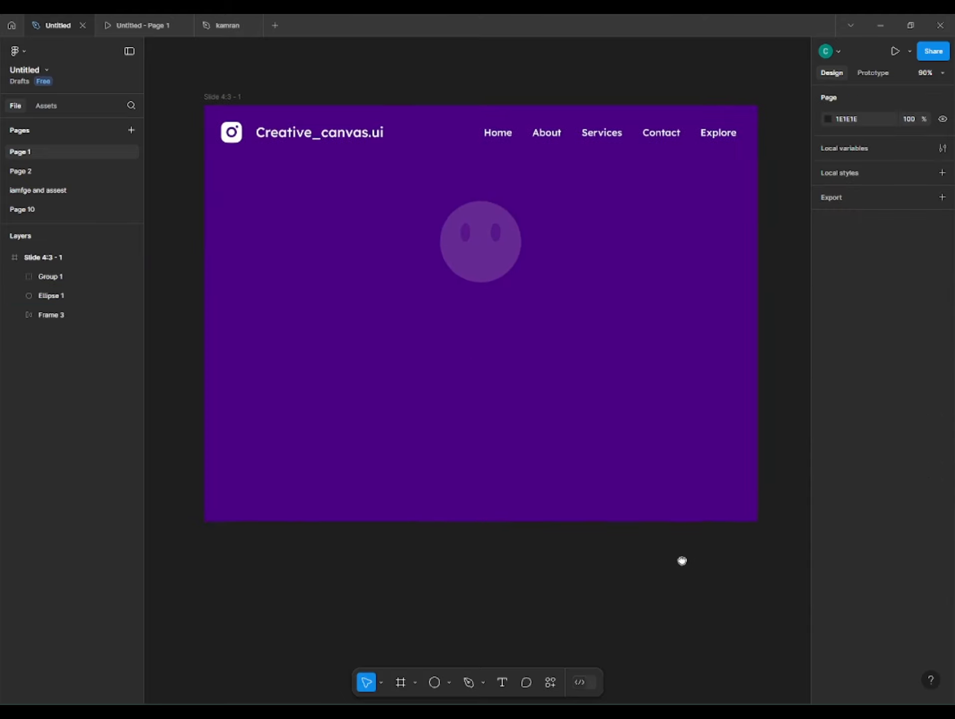
click(498, 682)
scroll(487, 319, up, 2)
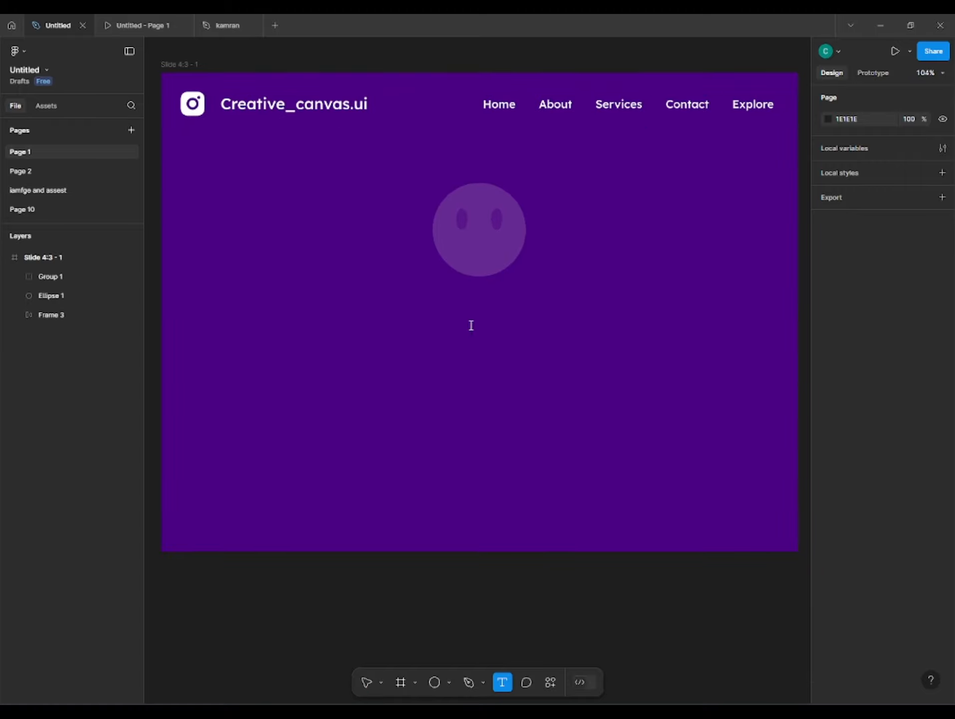
click(470, 327)
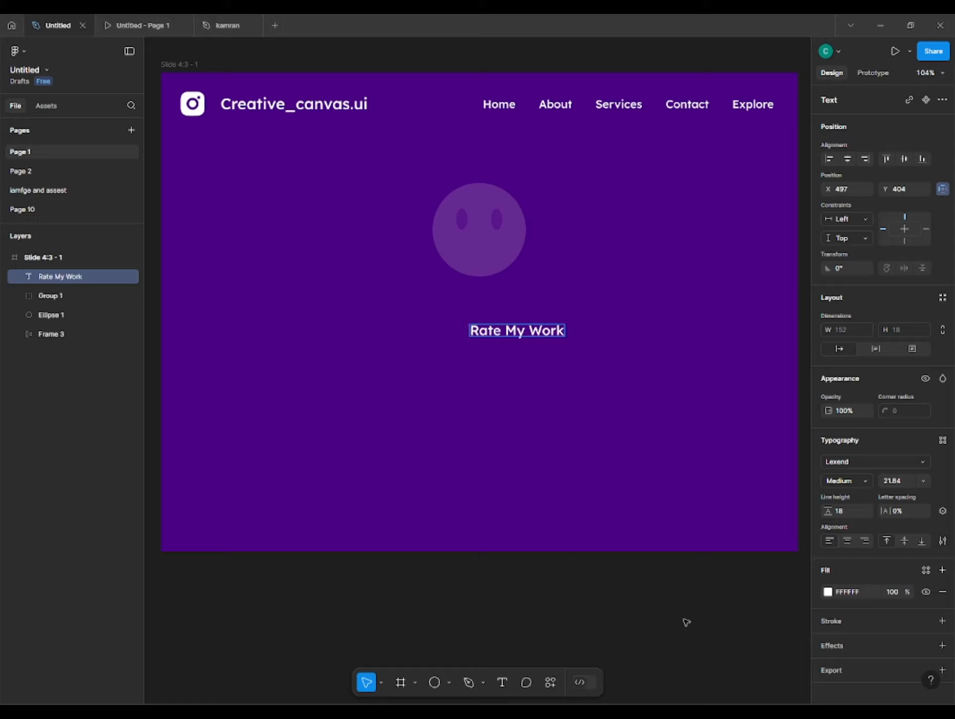
key(Escape)
drag(537, 336, 490, 331)
- Replace the text of the lower "Rate My Work" copy with "Terrible"
double_click(489, 330)
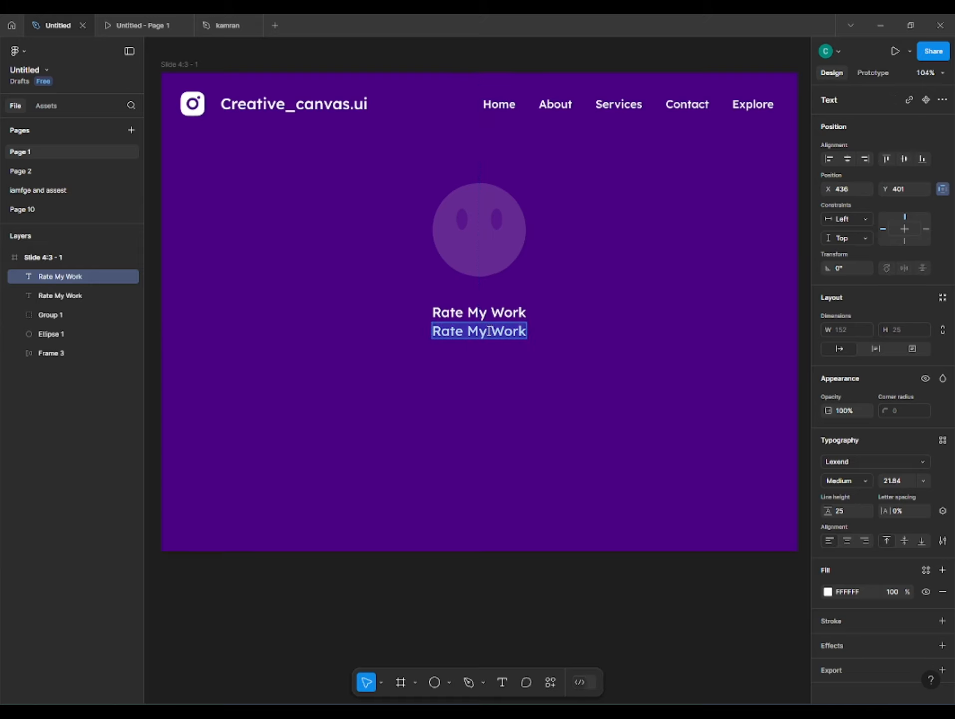
text(Terribe)
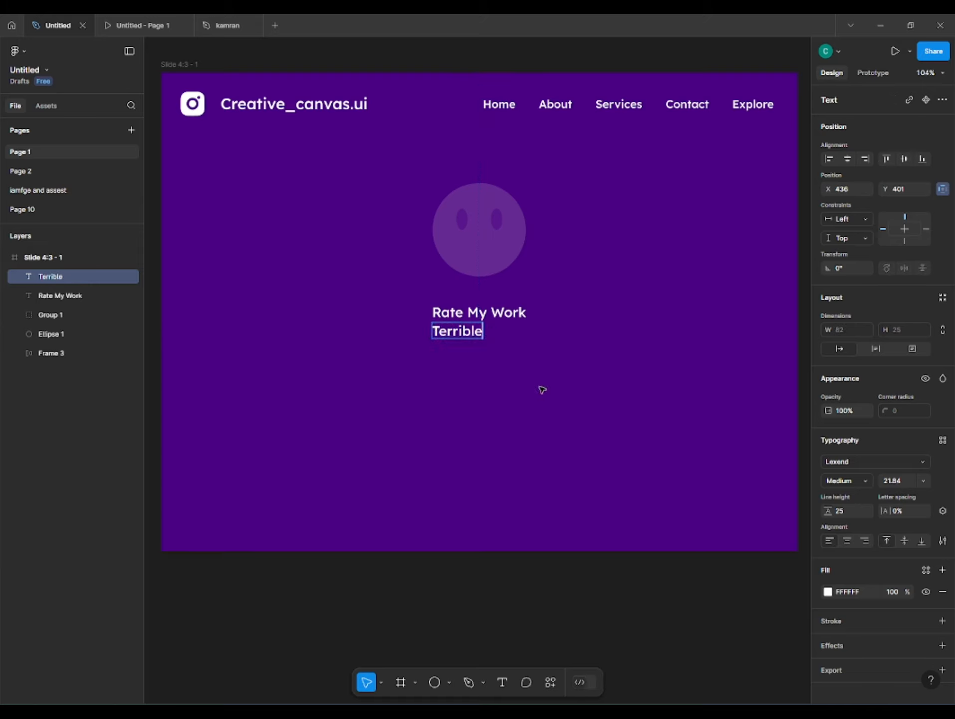
click(543, 389)
- Duplicate the "Terrible" label directly below itself and open the copy for editing
alt+drag(465, 327, 444, 364)
double_click(461, 351)
click(544, 364)
key(ctrl+d)
key(ctrl+d)
key(ctrl+d)
key(ctrl+z)
key(ctrl+z)
key(ctrl+z)
key(ctrl+z)
key(ctrl+z)
- Change the new label's text to "Bad" and duplicate it downward to make four stacked "Bad" labels
text(Bad)
key(ctrl+d)
key(ctrl+d)
- Change the second of the four stacked "Bad" labels to "Average"
scroll(444, 363, up, 3)
double_click(450, 352)
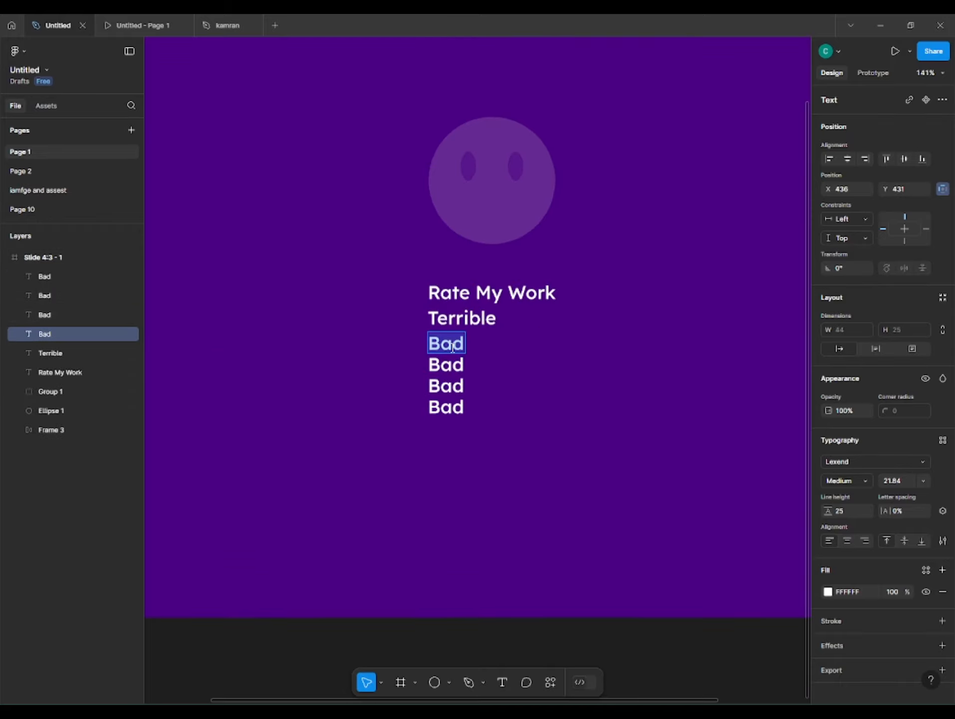
double_click(449, 364)
text(Average)
- Replace the "Bad" label directly below "Average" with "Nice Work", correcting its capitalization
double_click(456, 386)
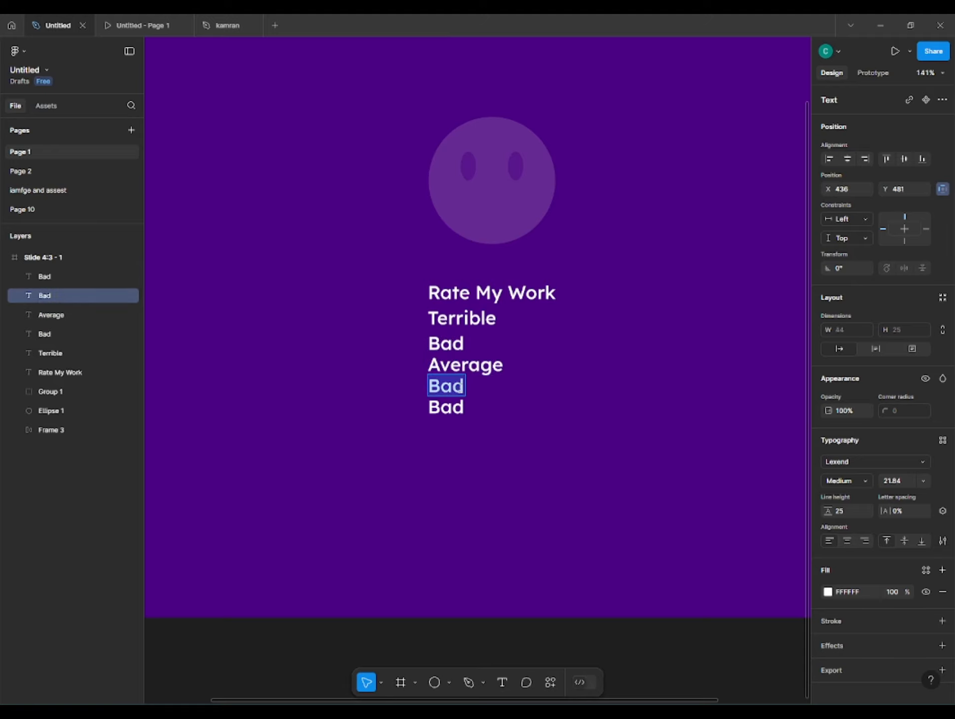
text(NIce)
text(ceWork)
click(472, 386)
click(450, 386)
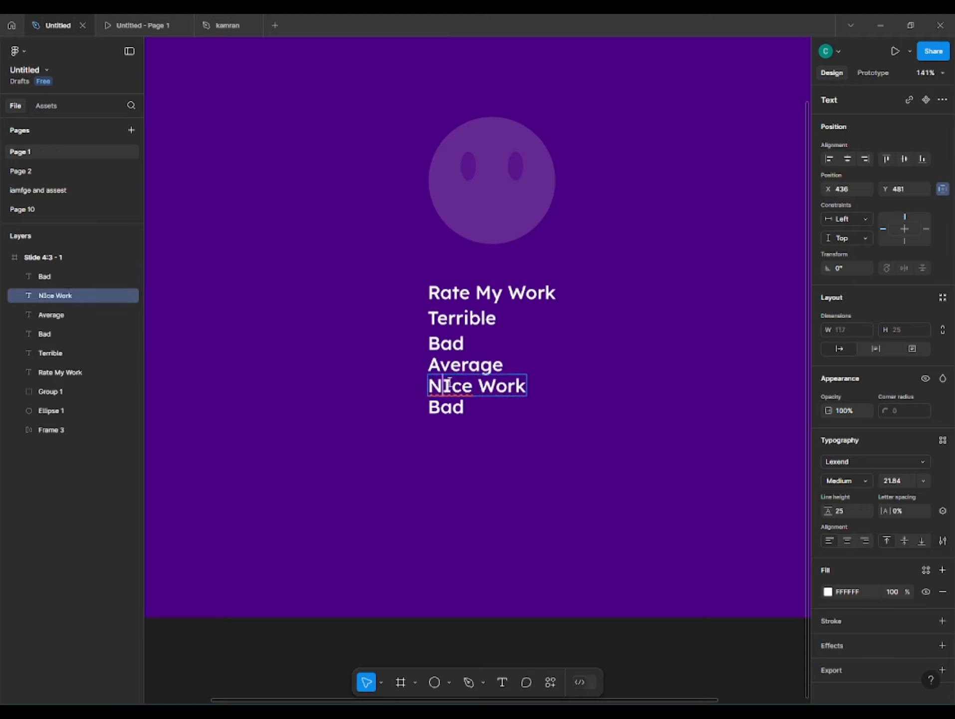
key(BackSpace)
text(i)
- Replace the lowest "Bad" label with "Good Work" and finish the text editing
double_click(455, 407)
text(Good Work)
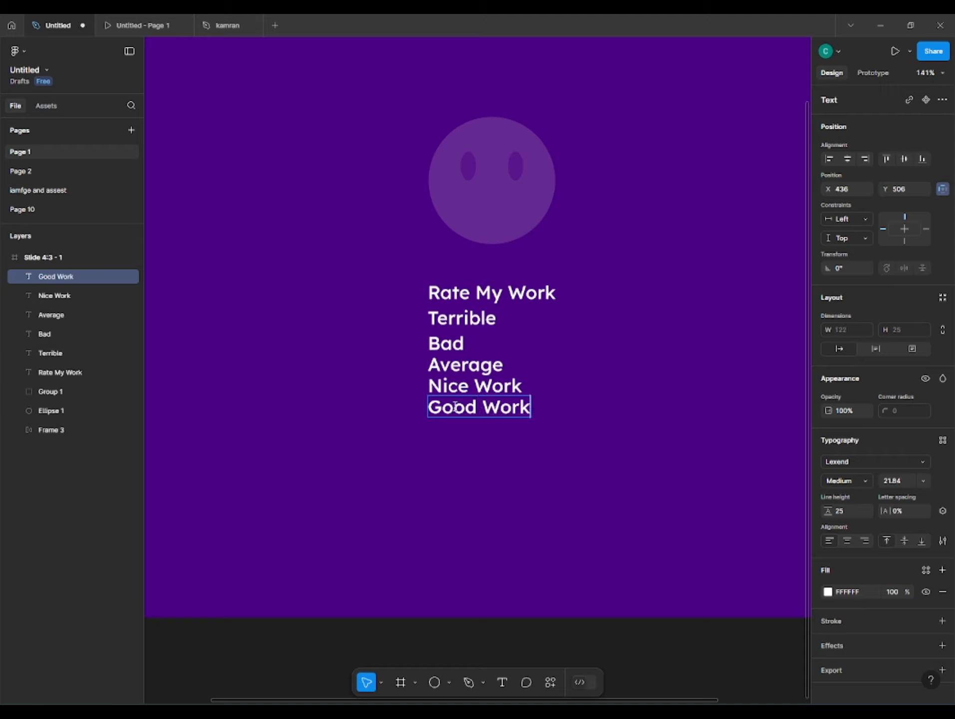
key(Escape)
- Center-align all six text labels horizontally and space them evenly with a vertical spacing of 11
drag(448, 479, 461, 288)
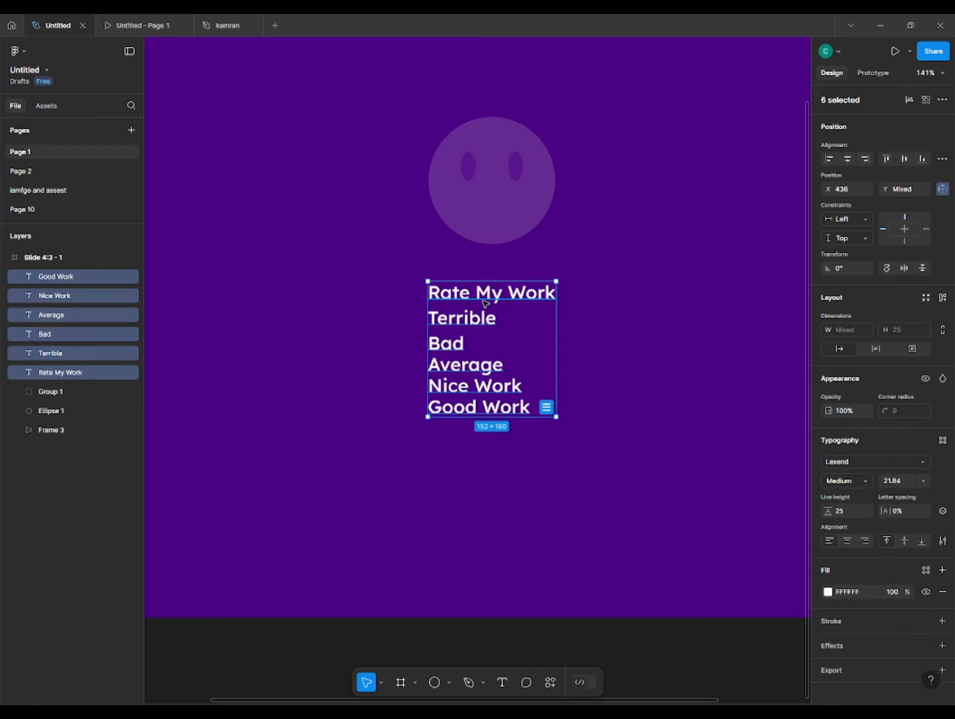
click(851, 158)
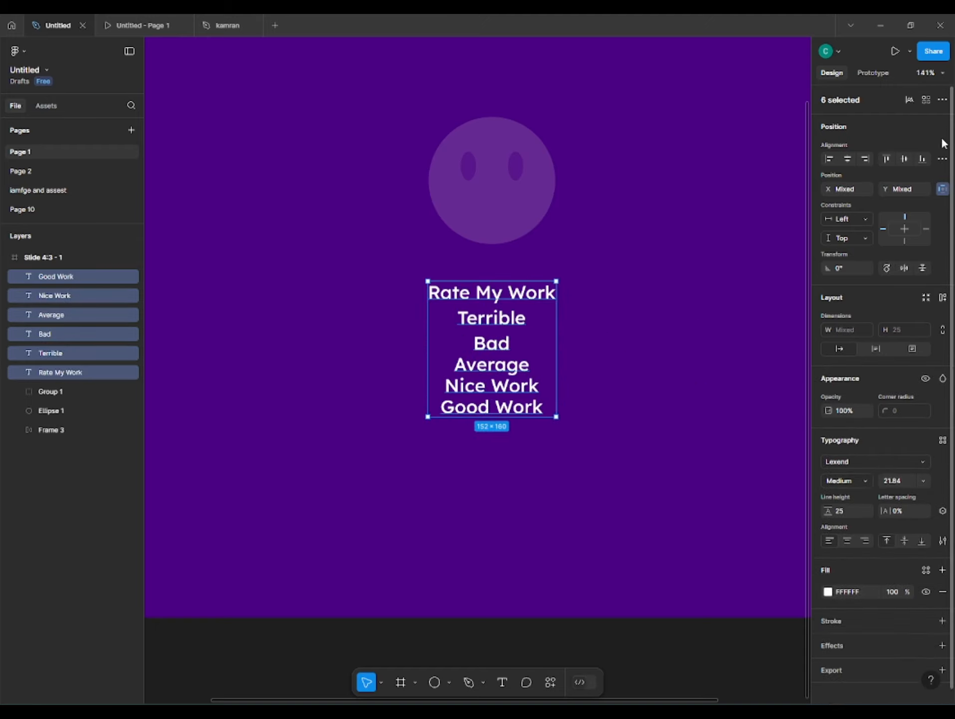
click(943, 159)
click(840, 180)
drag(828, 378, 844, 376)
- Enlarge the font size of the five rating labels from "Terrible" to "Good Work", excluding "Rate My Work"
click(541, 300)
click(521, 326)
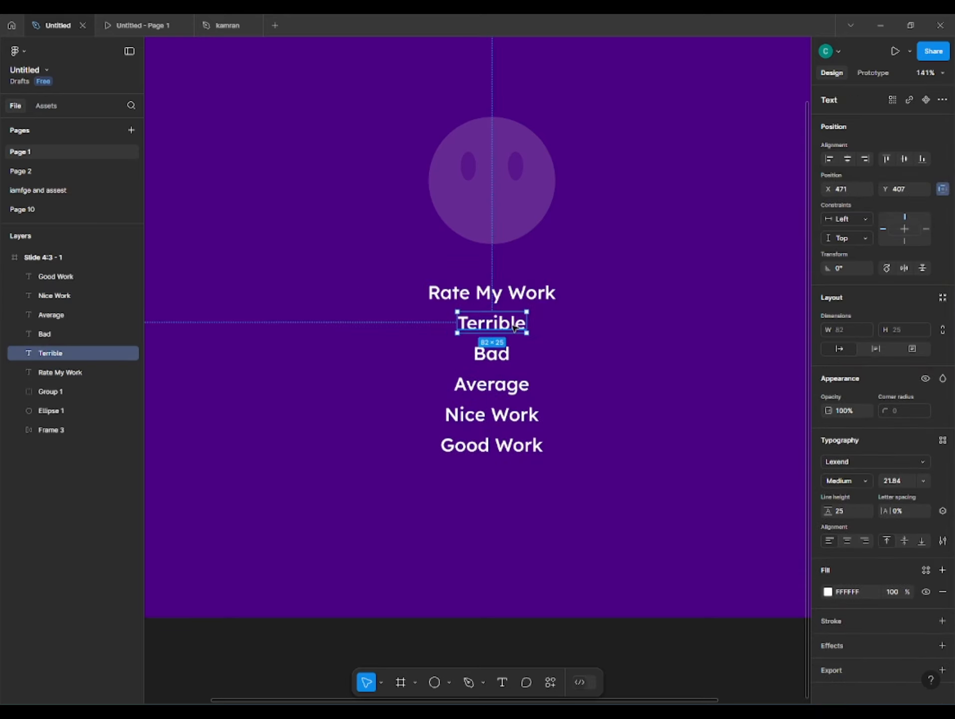
key(ctrl+z)
key(ctrl+z)
shift+click(537, 298)
drag(890, 506, 901, 505)
- Center all six labels in a column beneath the face with a line height of 39 and a spacing of 8
shift+click(534, 290)
click(847, 158)
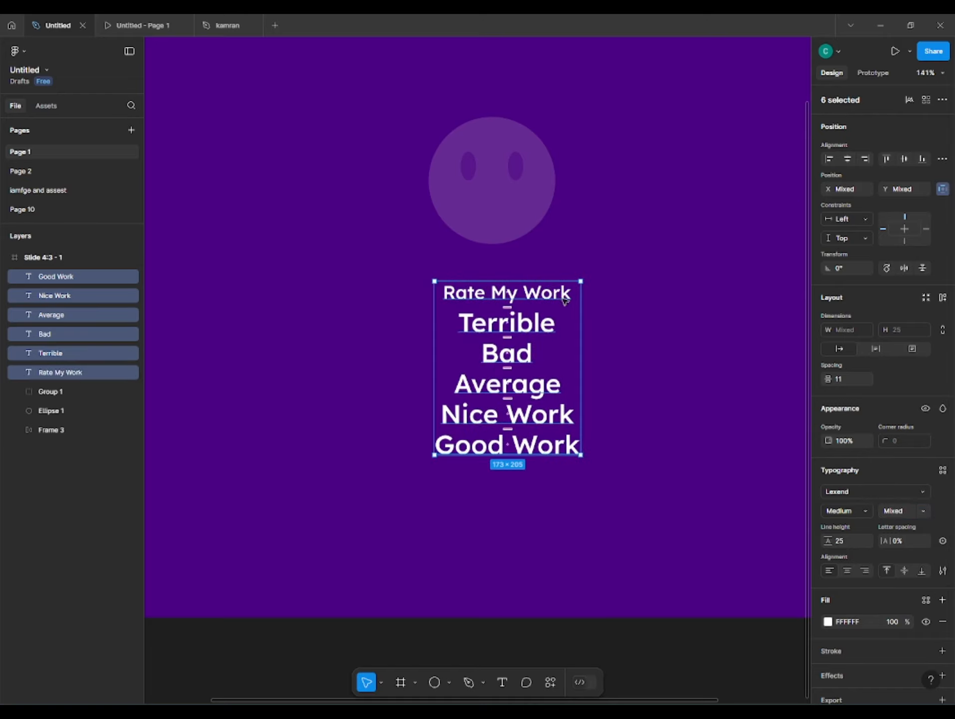
drag(566, 302, 538, 294)
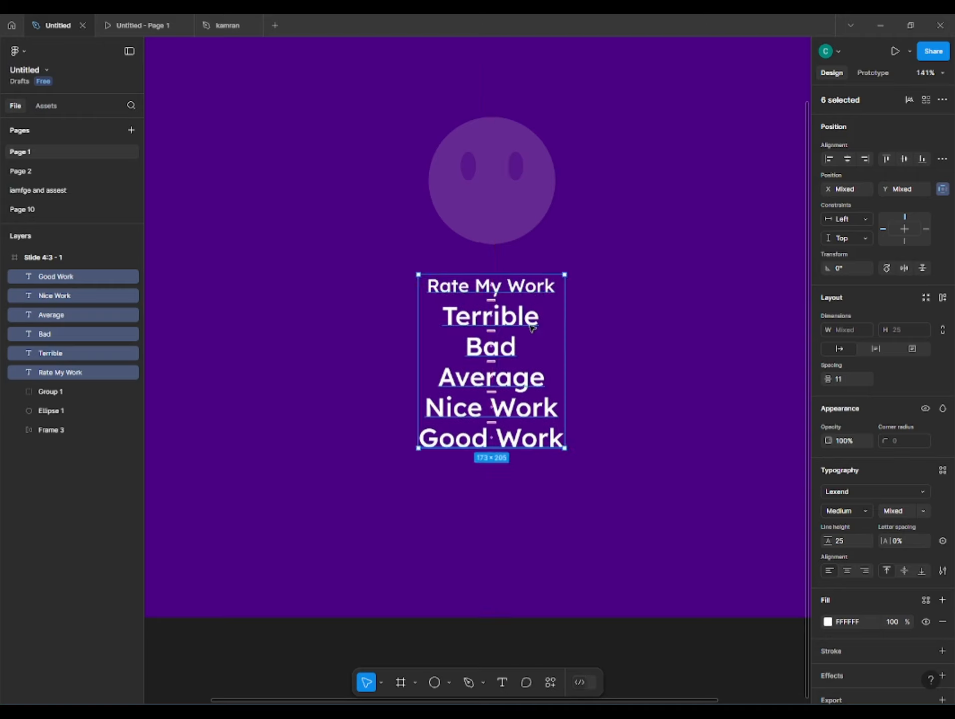
drag(830, 540, 843, 541)
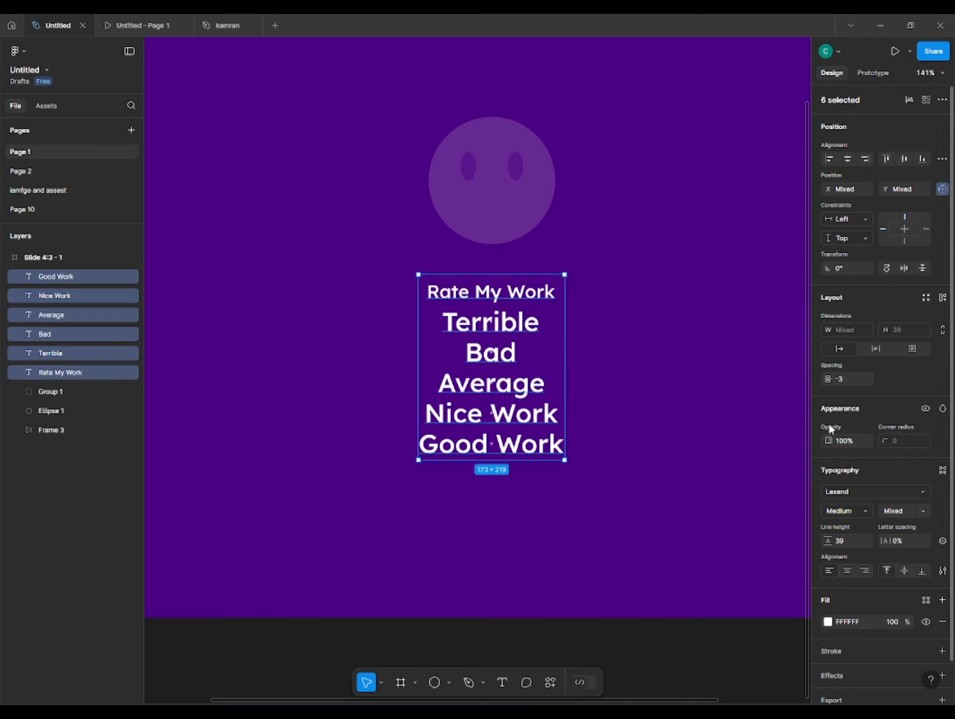
drag(828, 379, 843, 379)
- Wrap the six labels in a frame, shrink it to 173 × 39 around "Rate My Work", and keep its content clipped
key(ctrl+alt+g)
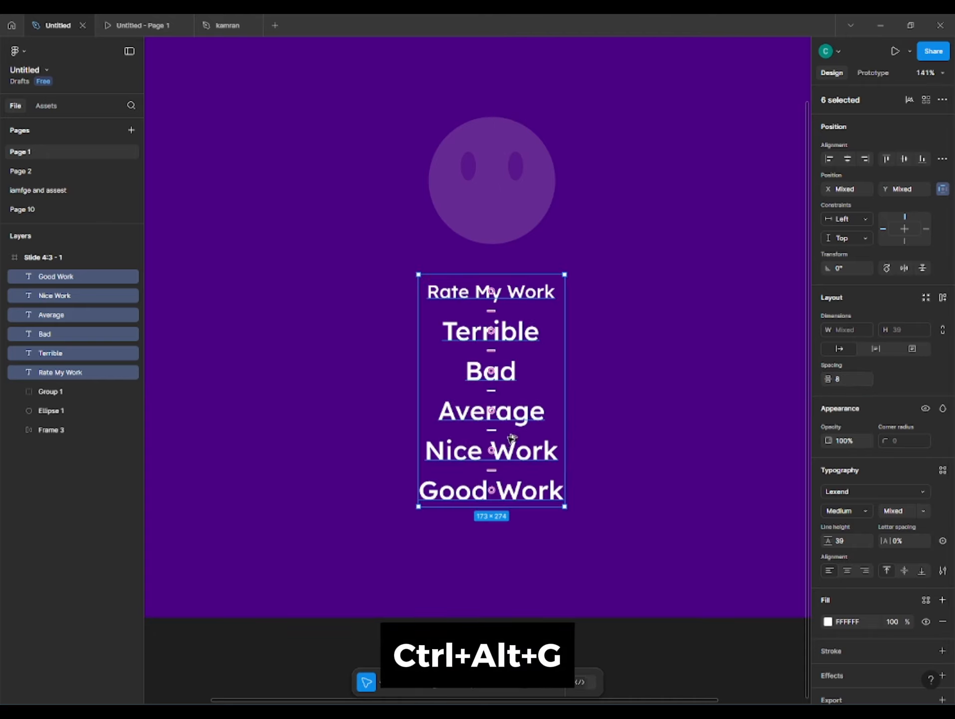
key(ctrl+alt+g)
click(509, 260)
click(504, 295)
drag(473, 507, 501, 307)
click(825, 381)
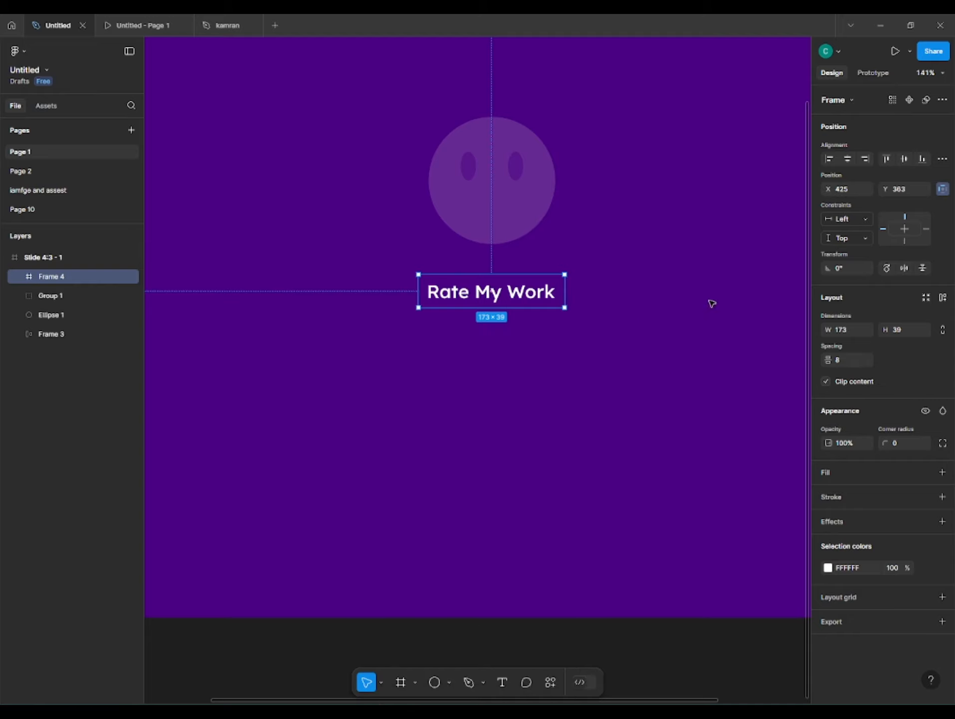
click(827, 380)
click(827, 379)
click(691, 360)
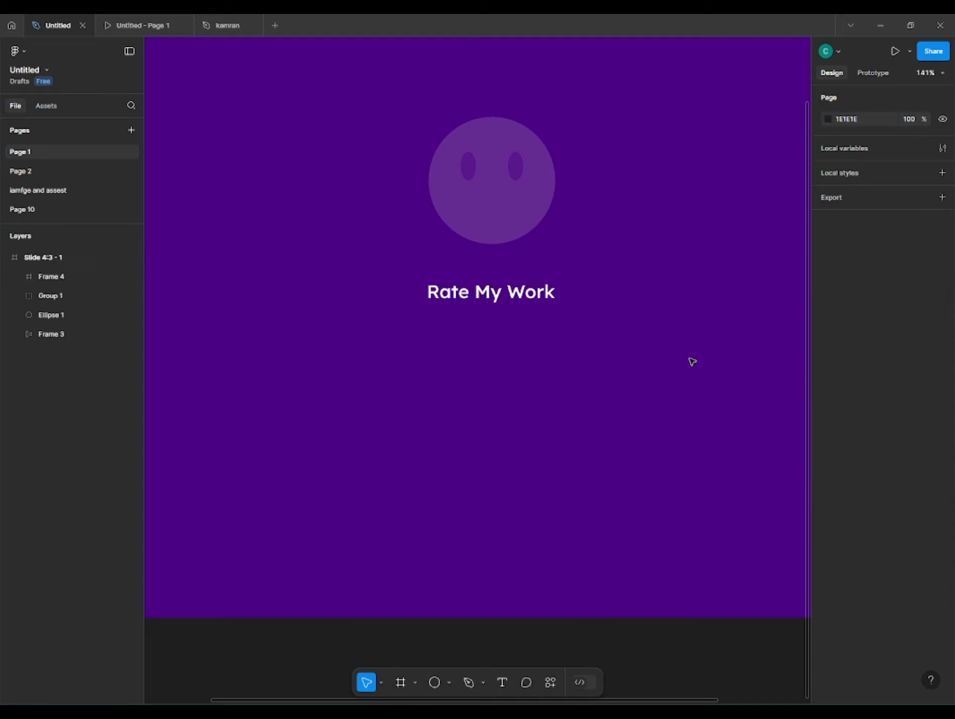
scroll(566, 393, down, 2)
scroll(507, 452, up, 3)
scroll(508, 430, down, 2)
click(456, 382)
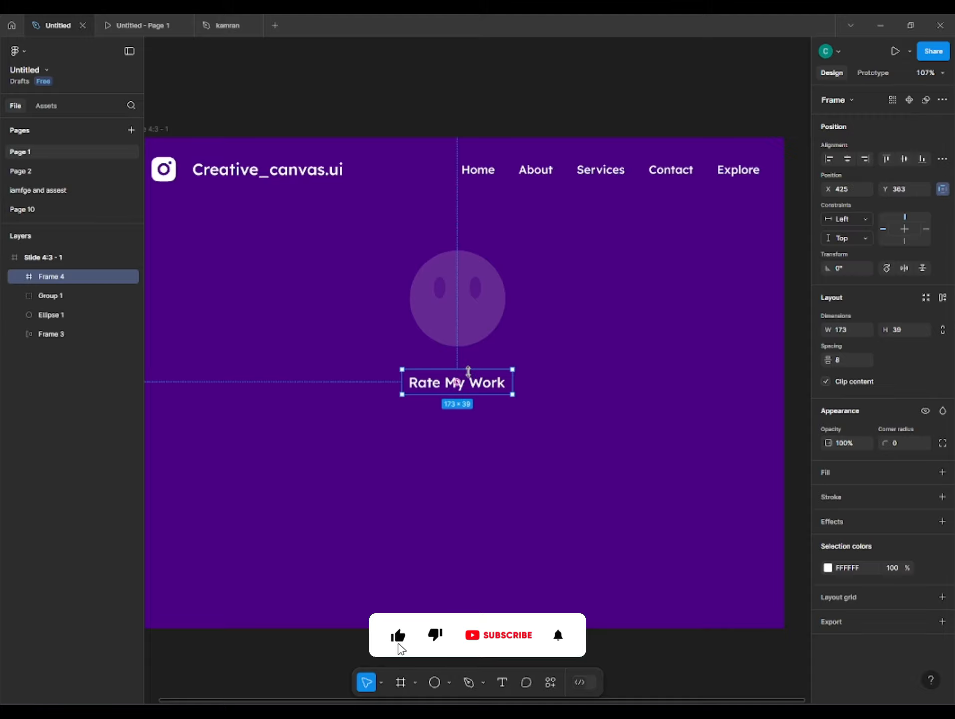
shift+click(467, 313)
click(607, 430)
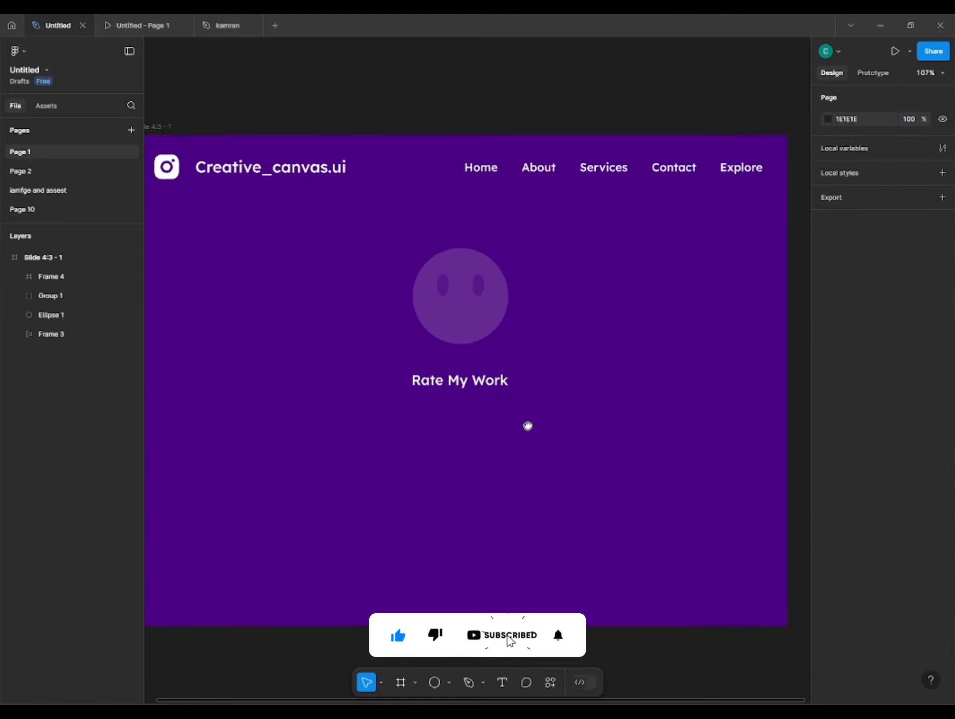
scroll(526, 425, down, 3)
drag(526, 425, 522, 410)
scroll(514, 419, up, 2)
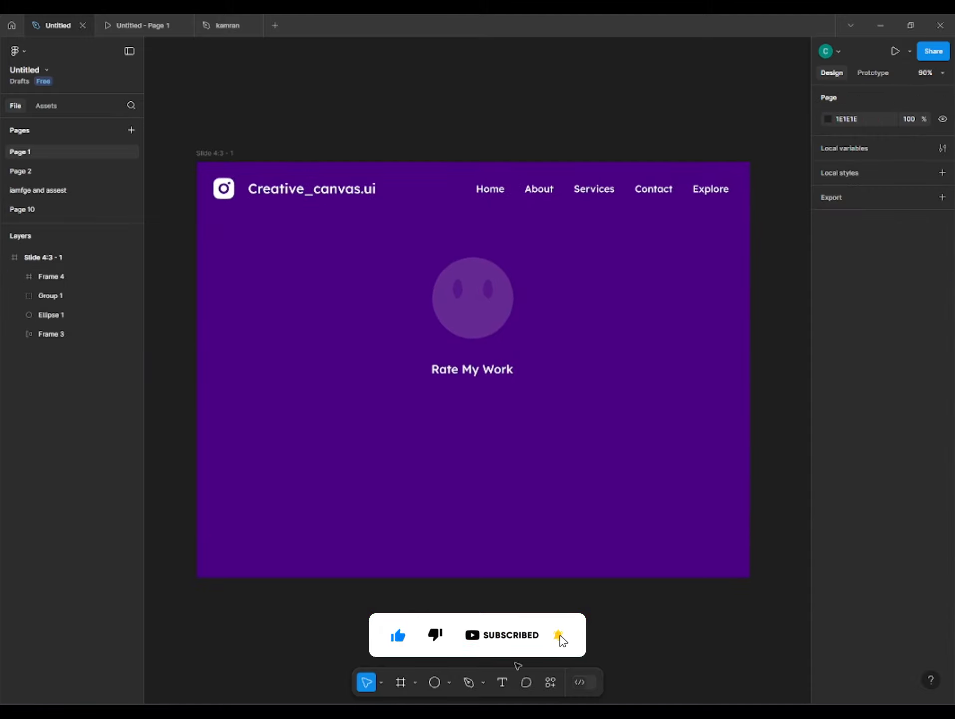
- Launch the Animated Emojis plugin and place the star-struck emoji on the canvas below the slide
click(545, 687)
click(457, 487)
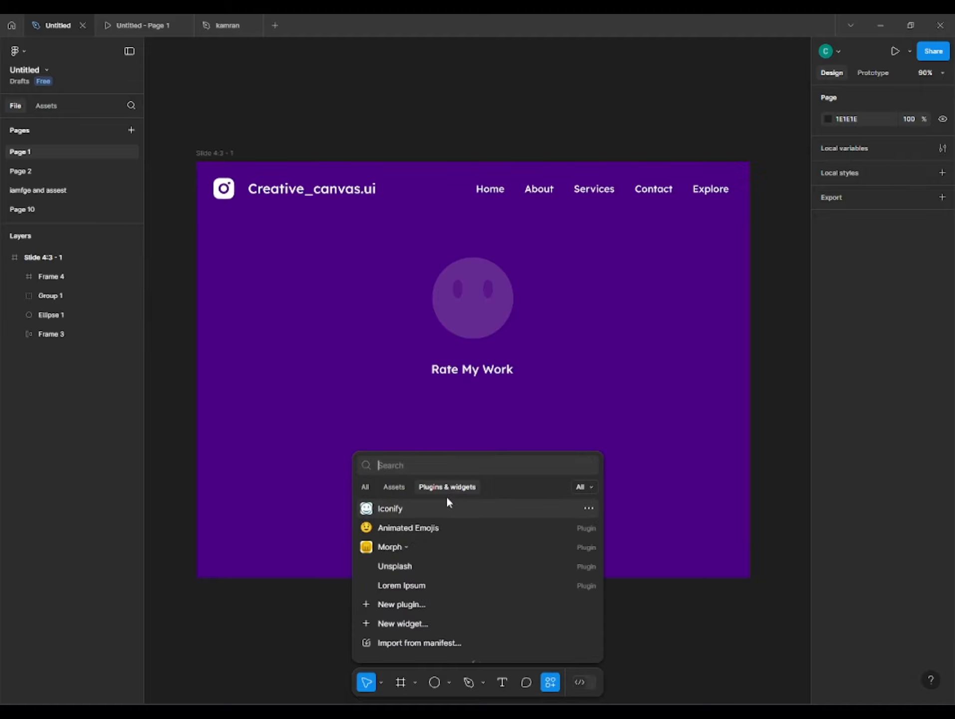
click(423, 528)
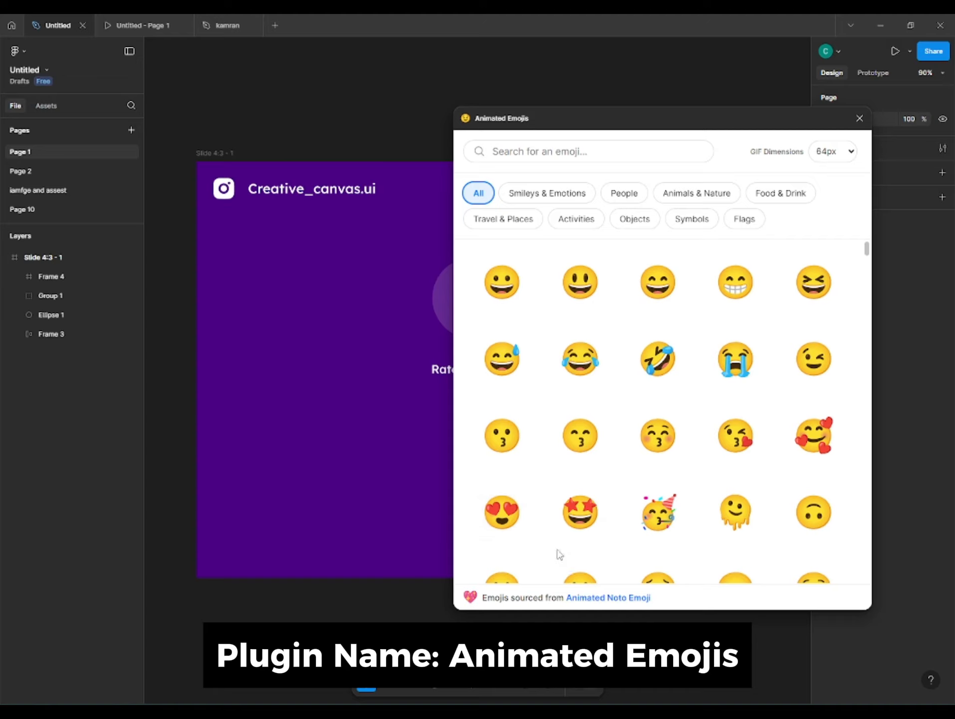
scroll(574, 539, down, 2)
drag(579, 395, 291, 642)
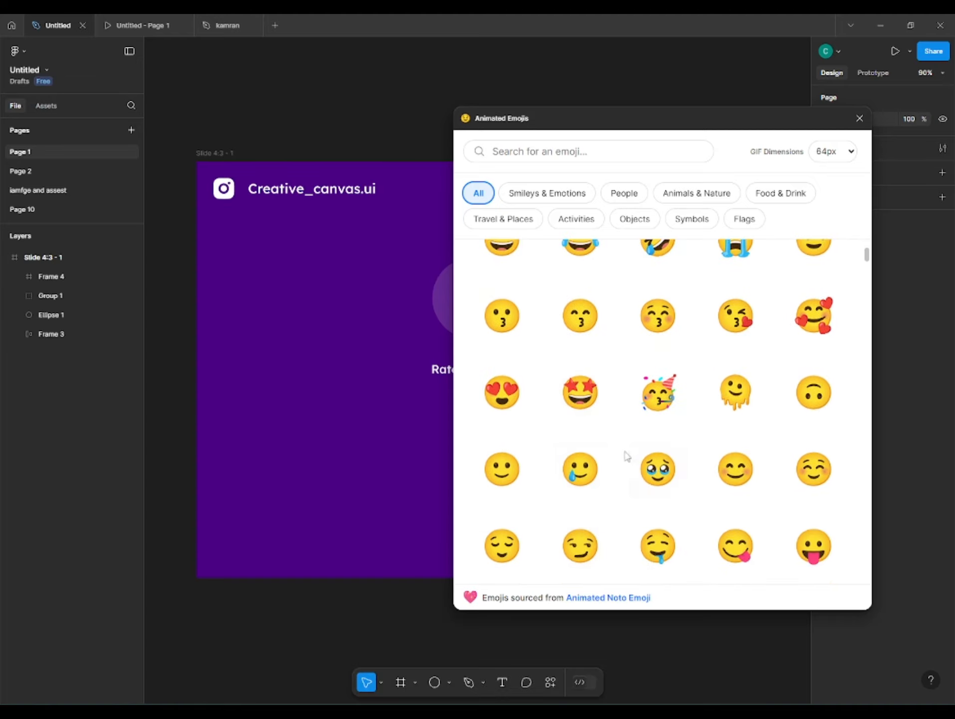
- Add the slightly happy and grimacing emojis to the canvas below the slide
drag(502, 474, 397, 649)
scroll(580, 491, down, 1)
scroll(579, 493, down, 4)
drag(580, 400, 337, 603)
- Add two copies of the cursing emoji to the canvas beside the other emojis
scroll(686, 444, down, 3)
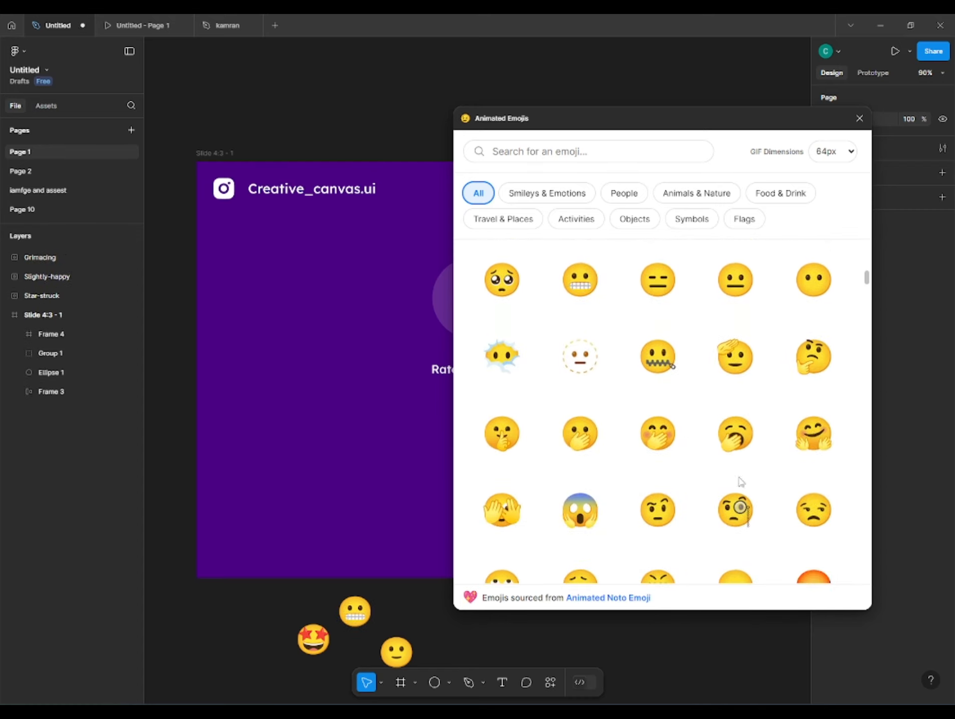
scroll(741, 481, down, 3)
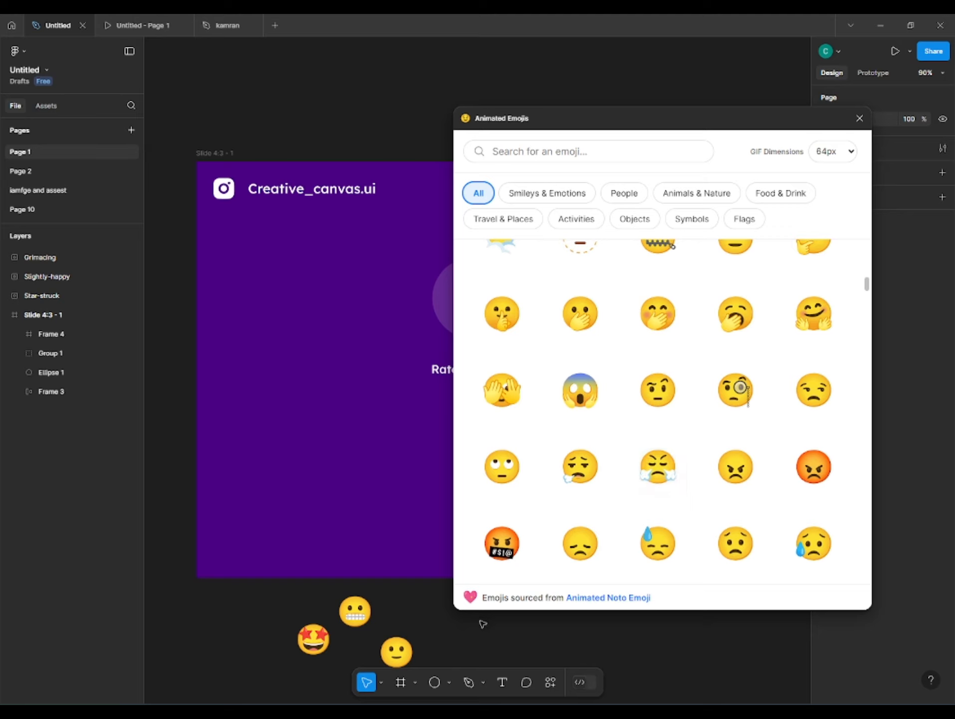
drag(501, 543, 374, 604)
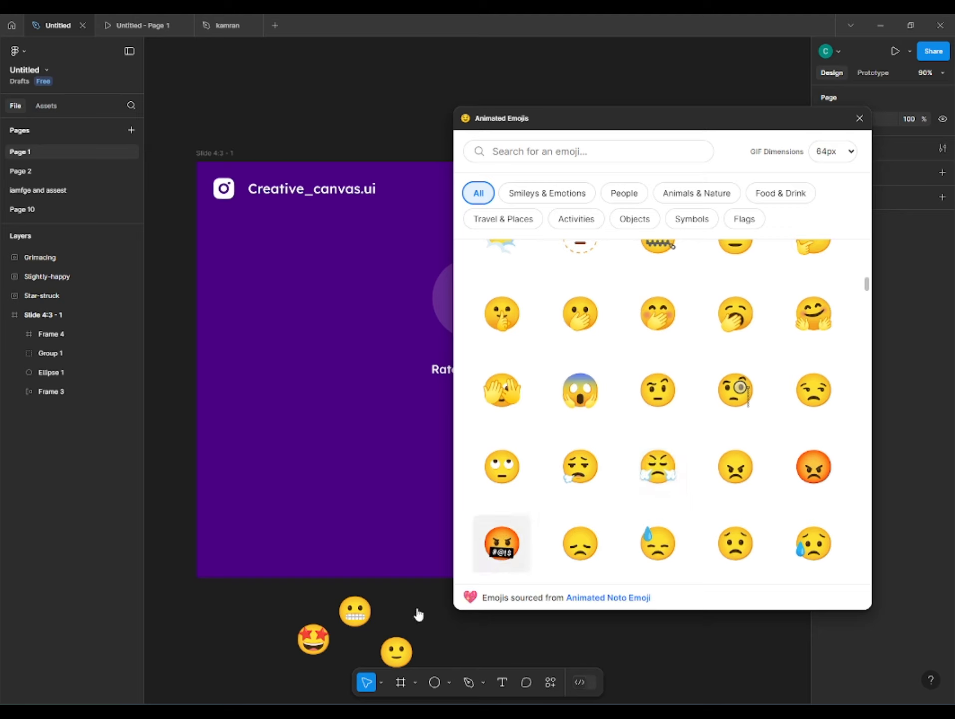
scroll(546, 552, down, 5)
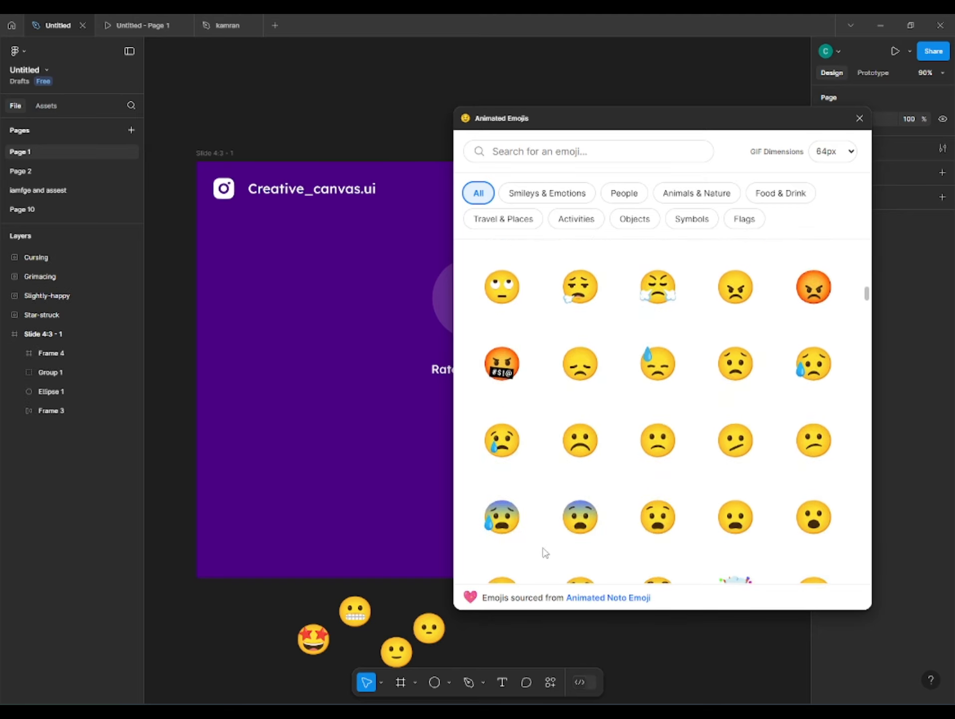
scroll(544, 550, up, 2)
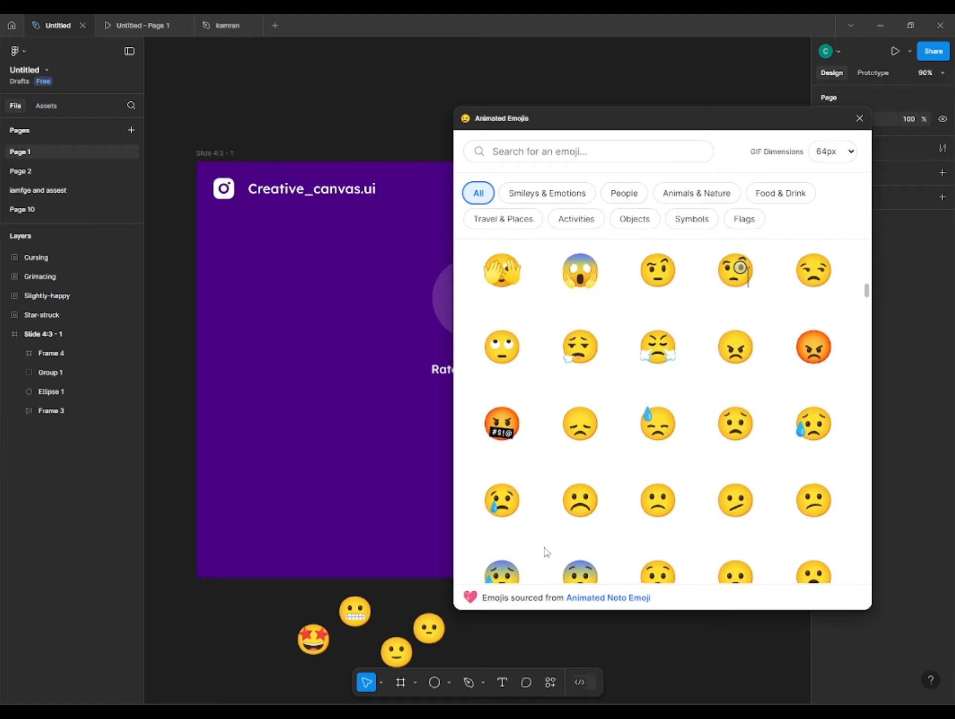
drag(405, 608, 405, 608)
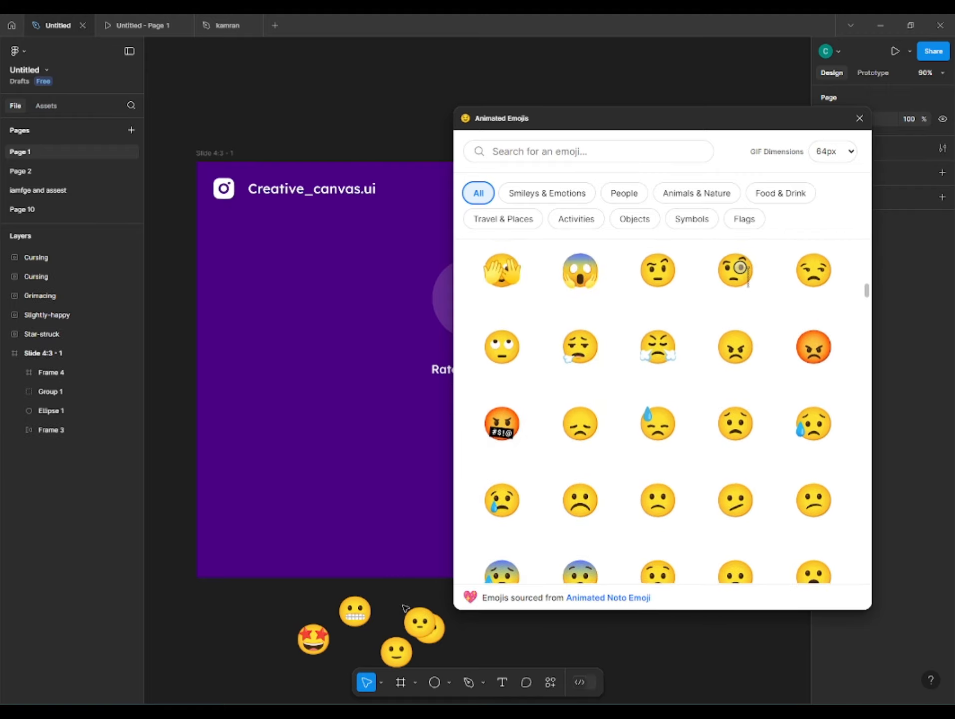
- Close the Animated Emojis plugin and move the upper cursing emoji clear of its duplicate
click(859, 118)
scroll(452, 554, up, 5)
drag(442, 565, 562, 555)
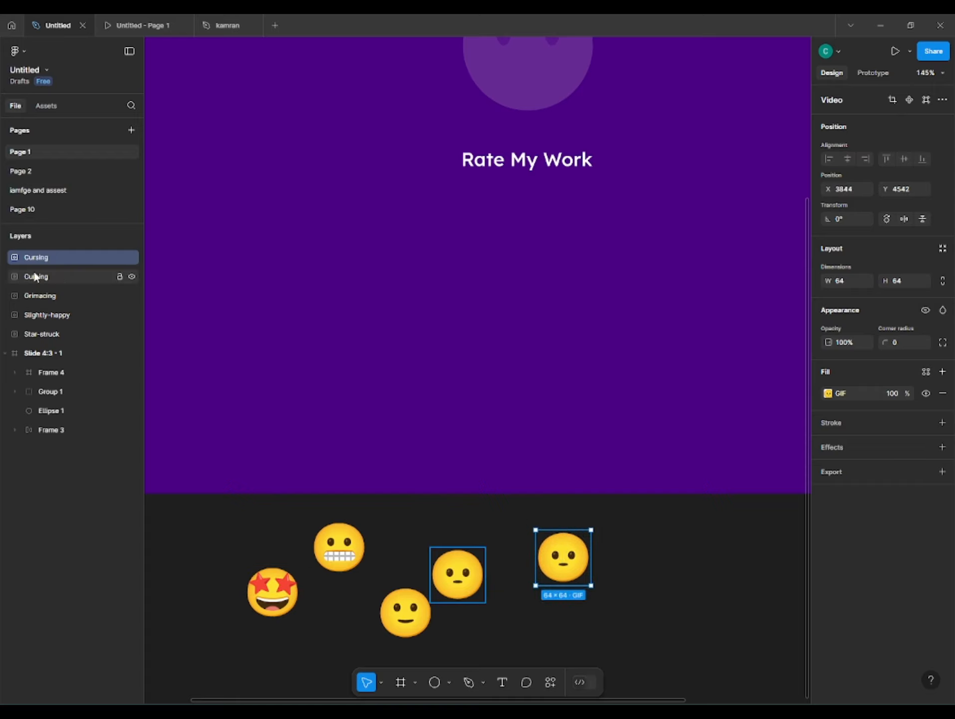
- Rename the layer of the separated cursing emoji to "Terrible"
double_click(42, 258)
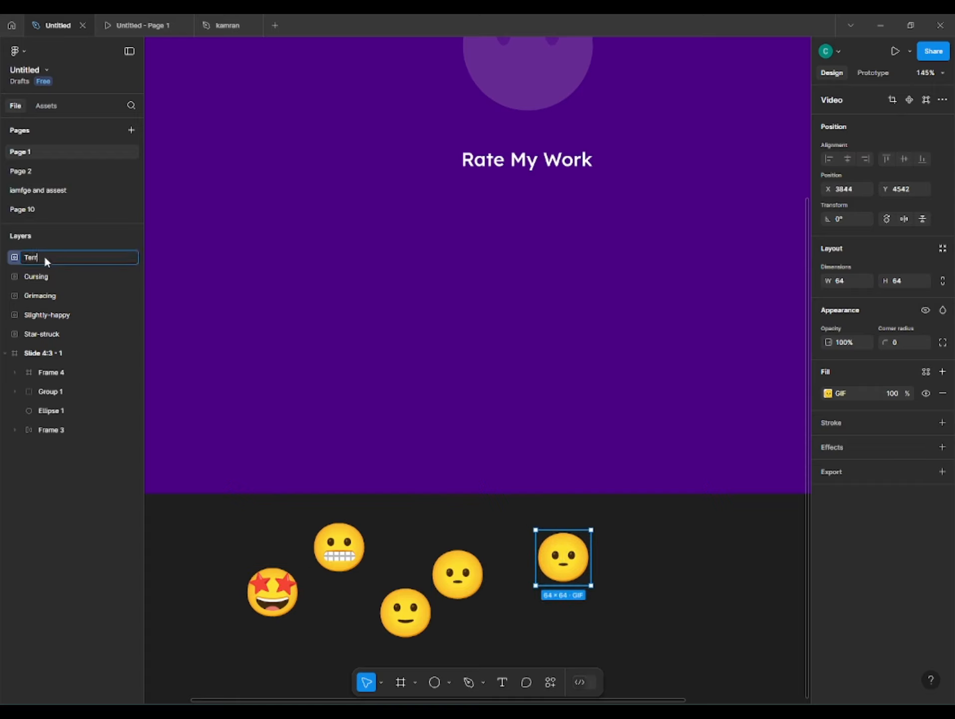
text(Terrible)
click(25, 274)
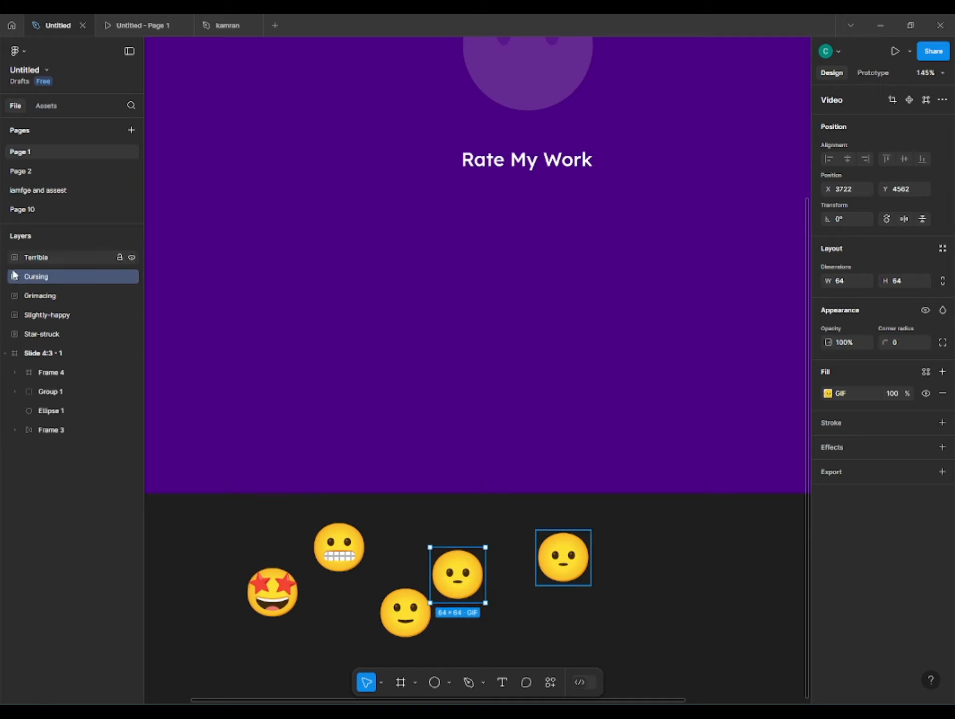
- Rename the Star-struck emoji layer to "Good Work"
click(27, 334)
double_click(27, 334)
text(G)
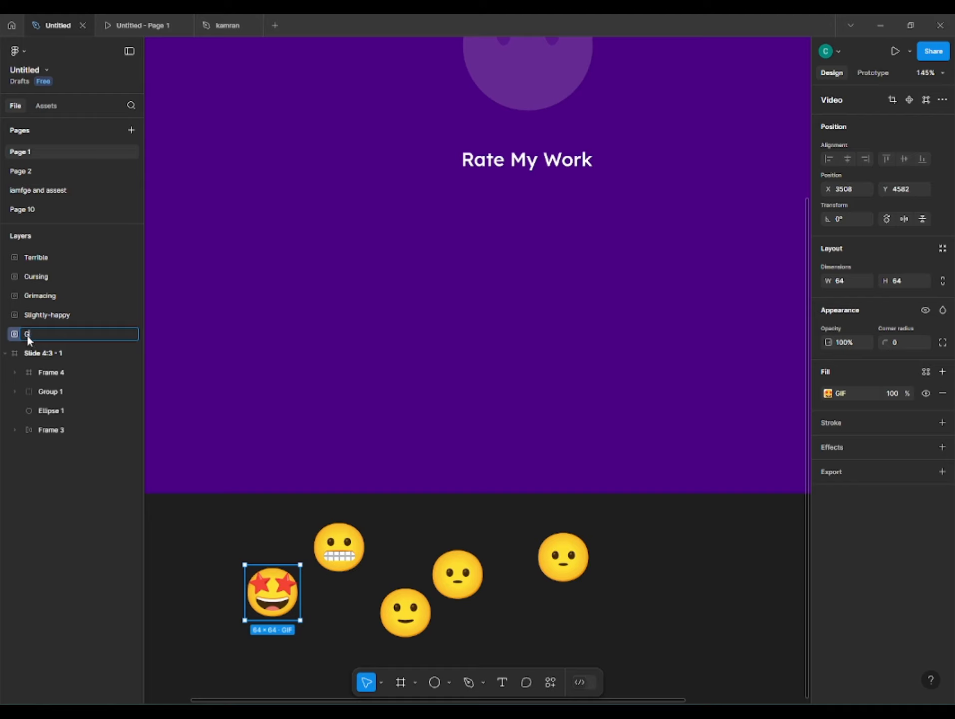
text(ood Work)
key(Return)
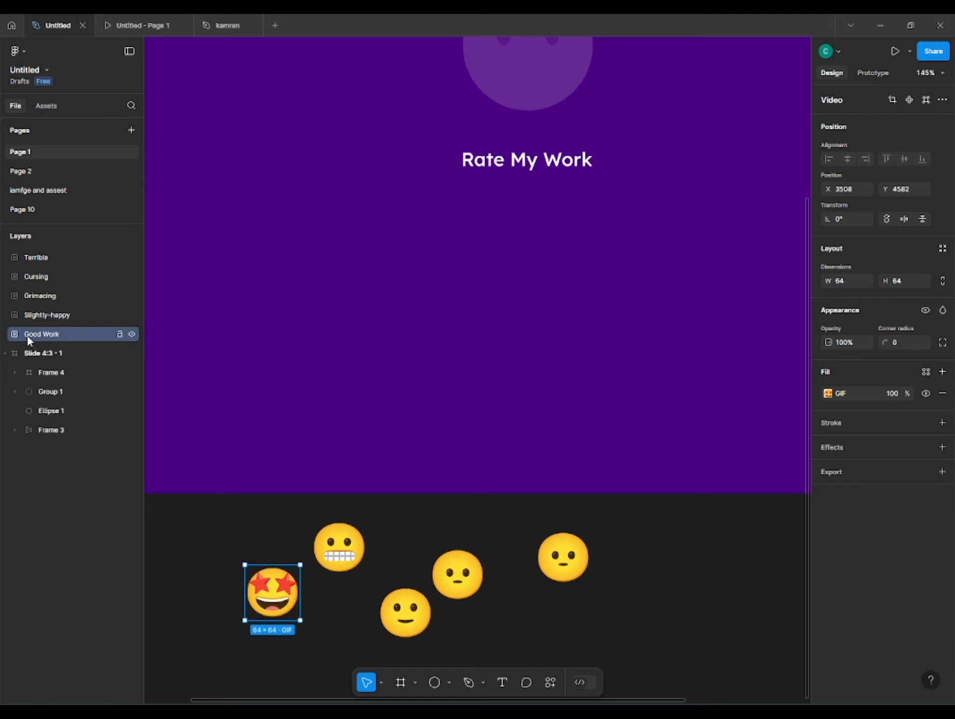
- Rename the Slightly-happy emoji layer to "Nice Work"
click(83, 319)
double_click(77, 312)
text(Nice Work)
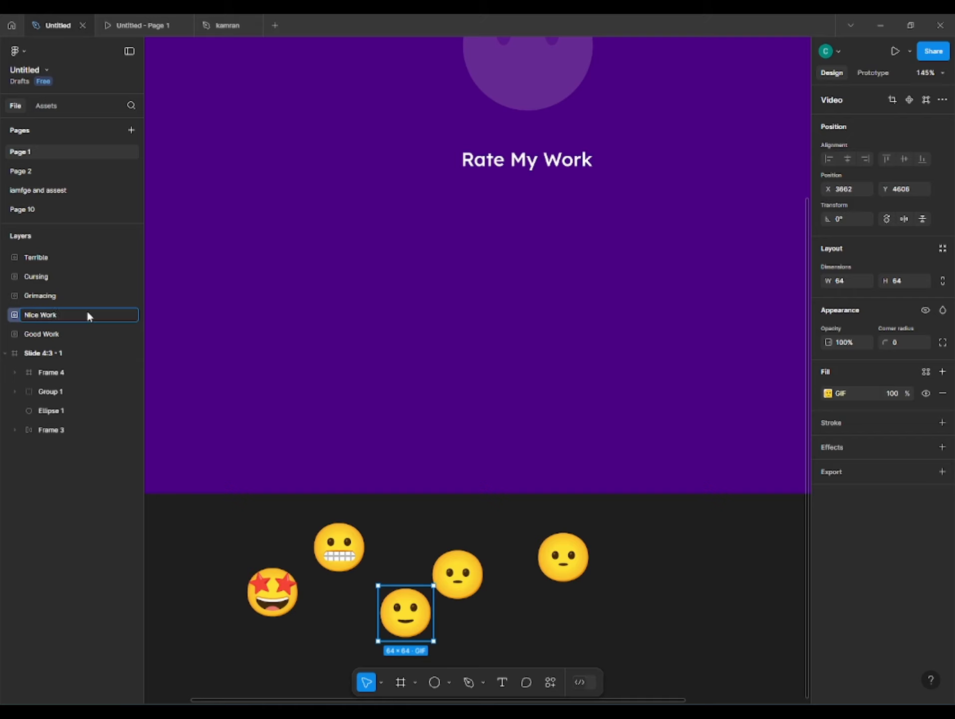
key(Return)
- Rename the Grimacing emoji layer to "Average" and the remaining Cursing layer to "Bad"
click(39, 293)
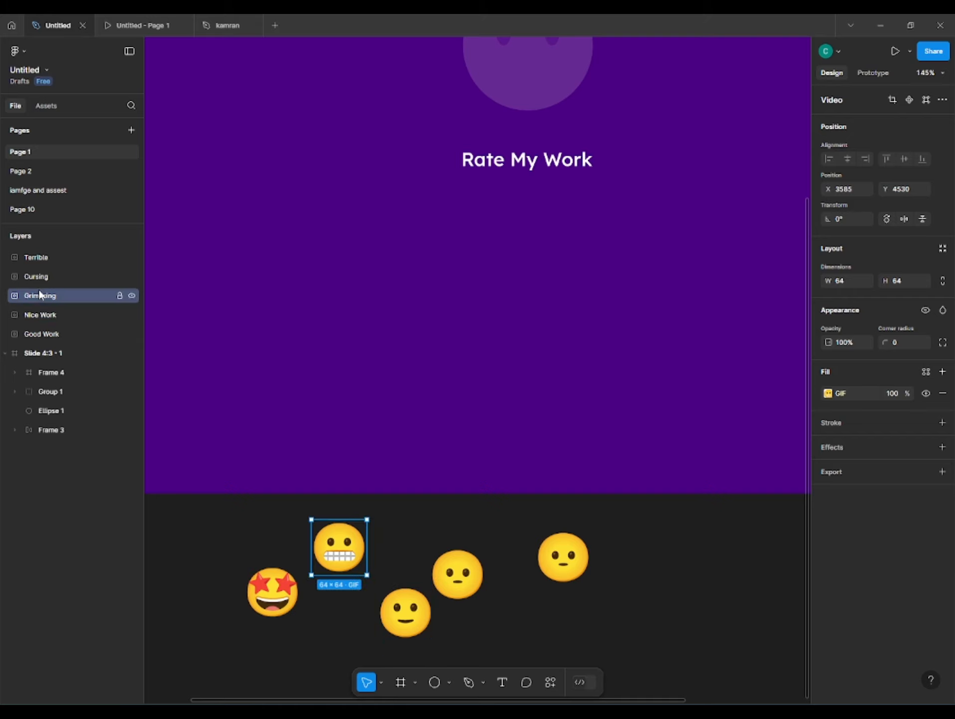
double_click(42, 296)
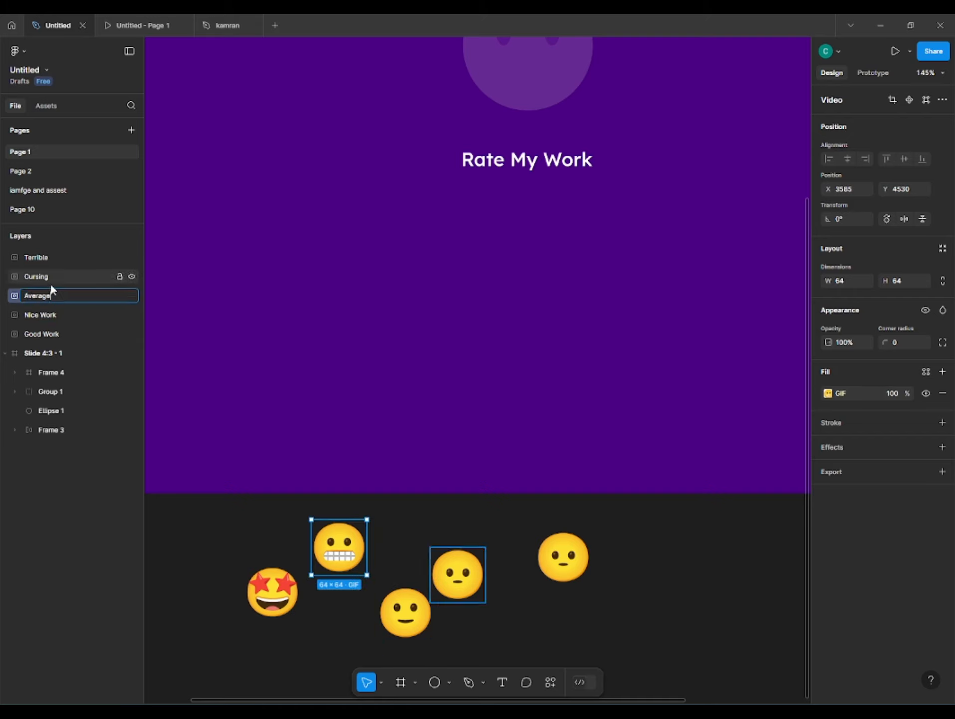
click(65, 282)
double_click(68, 282)
text(d)
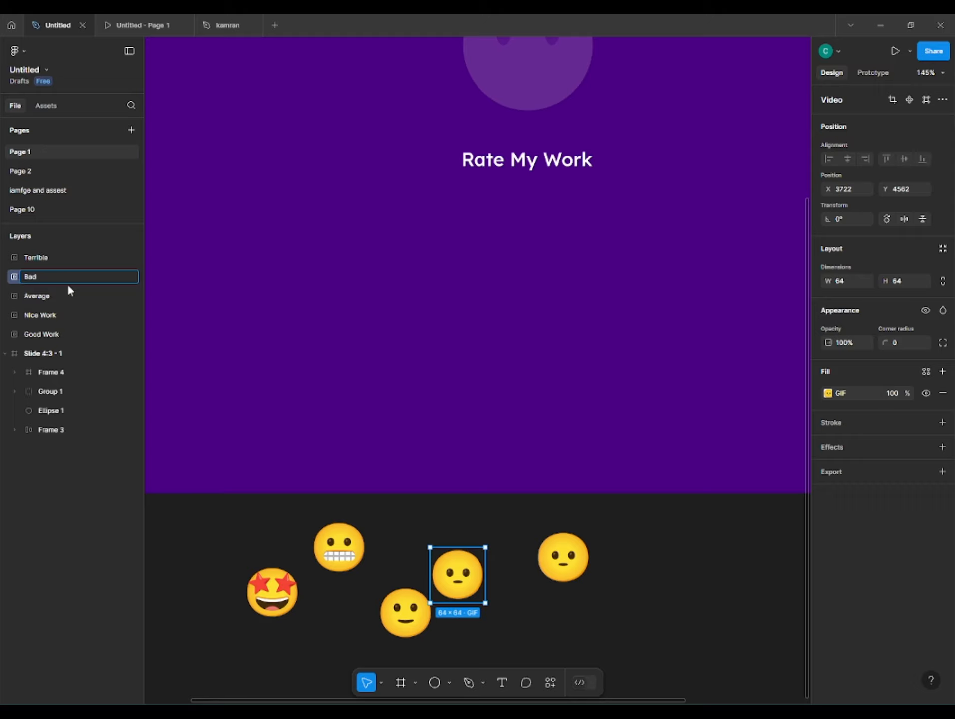
key(Return)
- Align the five emoji layers on a common centre and place them in the middle of the face at 12 × 12 with 0% opacity
click(215, 566)
click(57, 256)
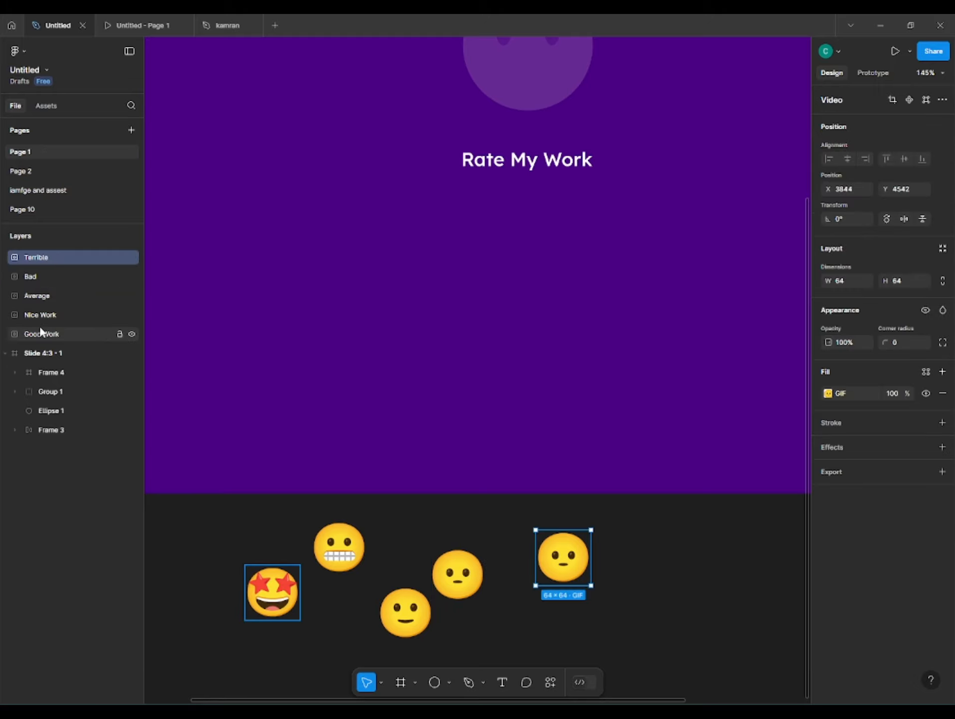
shift+click(43, 333)
click(847, 158)
click(904, 158)
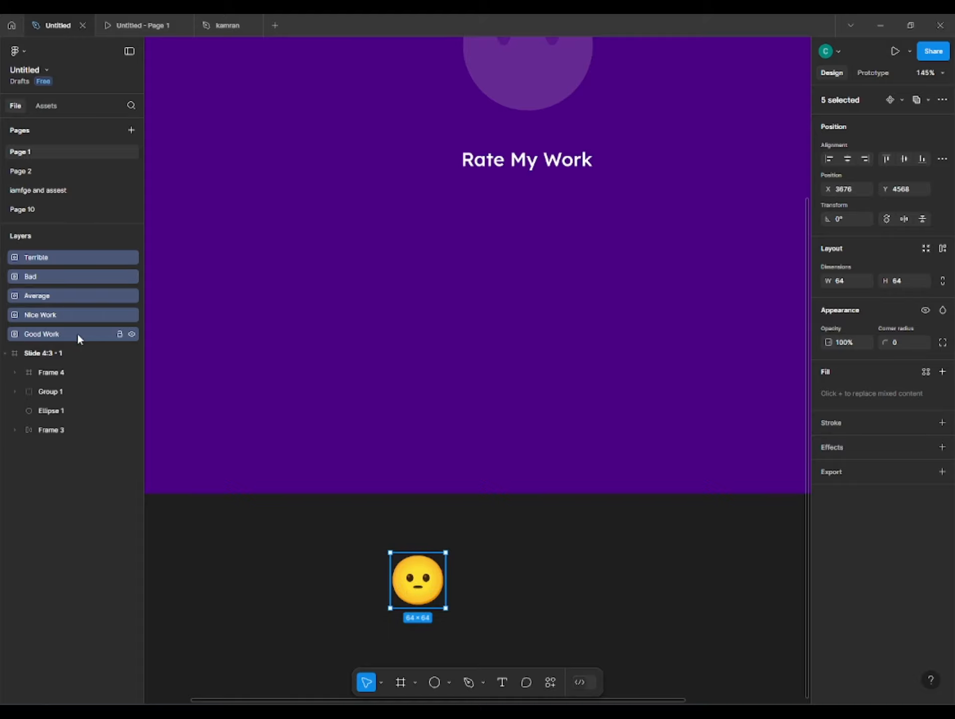
drag(413, 587, 463, 317)
key(alt)
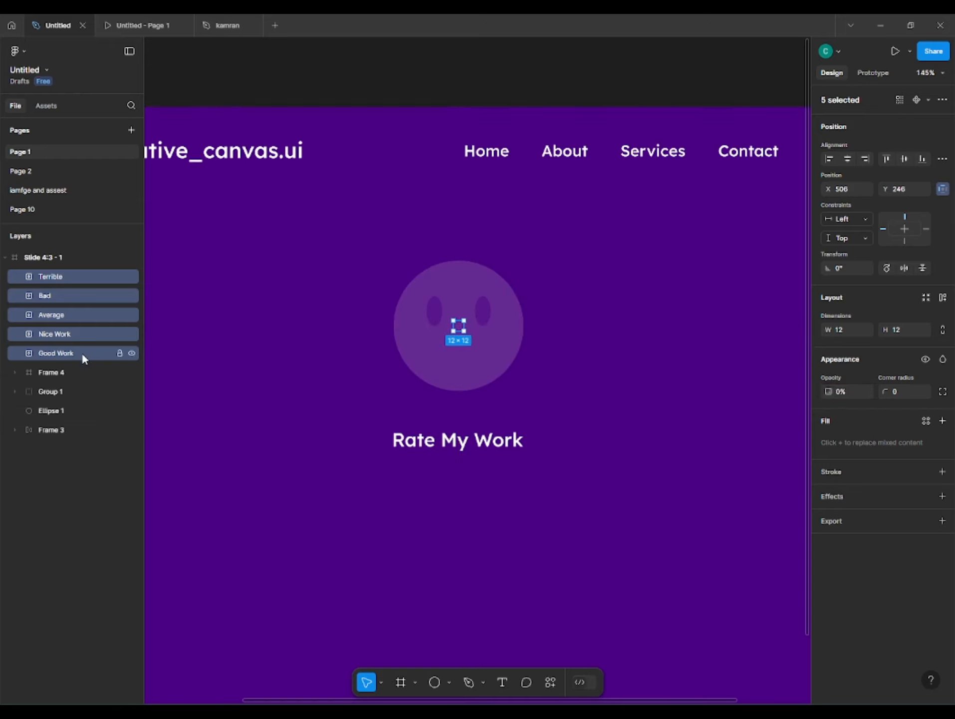
- Group the face circle with the group containing its eyes
click(75, 391)
shift+click(82, 409)
key(ctrl+g)
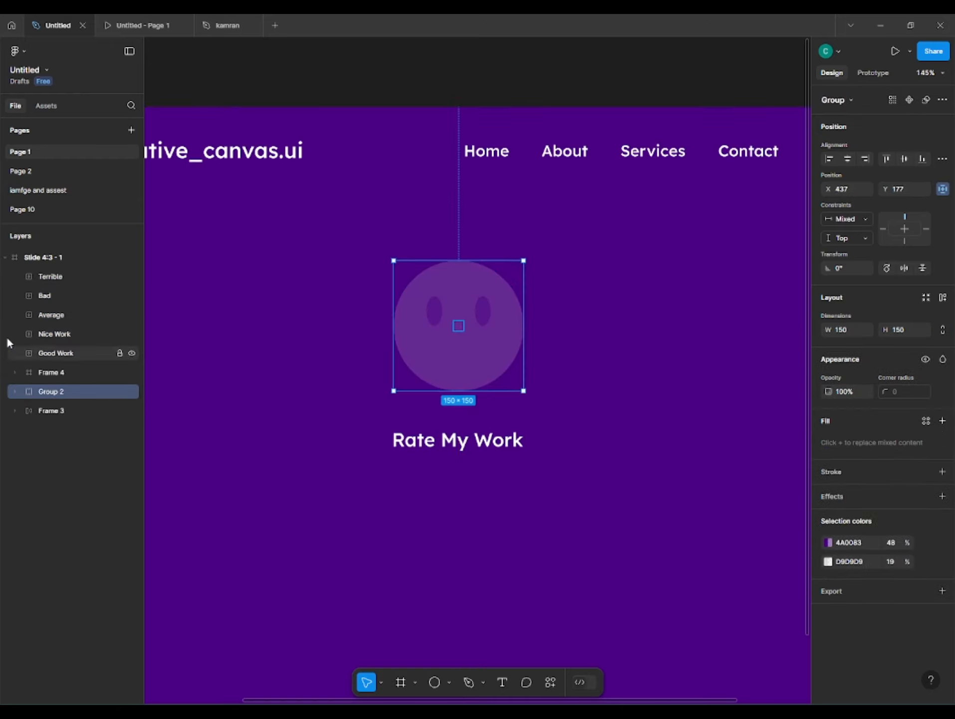
- Group the five emoji layers and wrap that group together with the face group in a single frame
click(49, 350)
shift+click(59, 276)
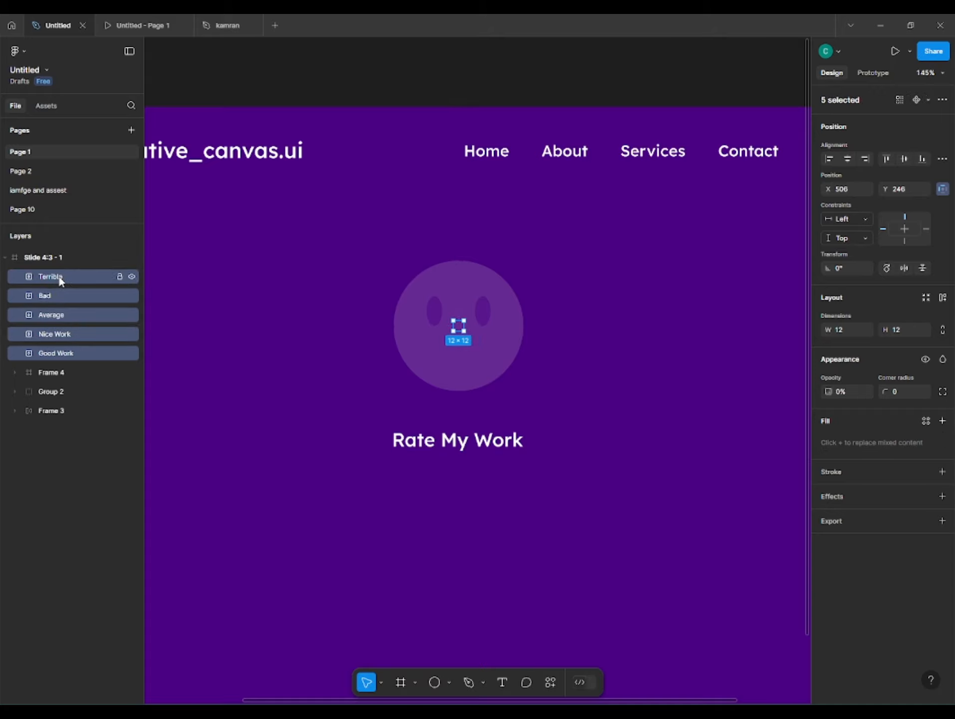
key(ctrl+g)
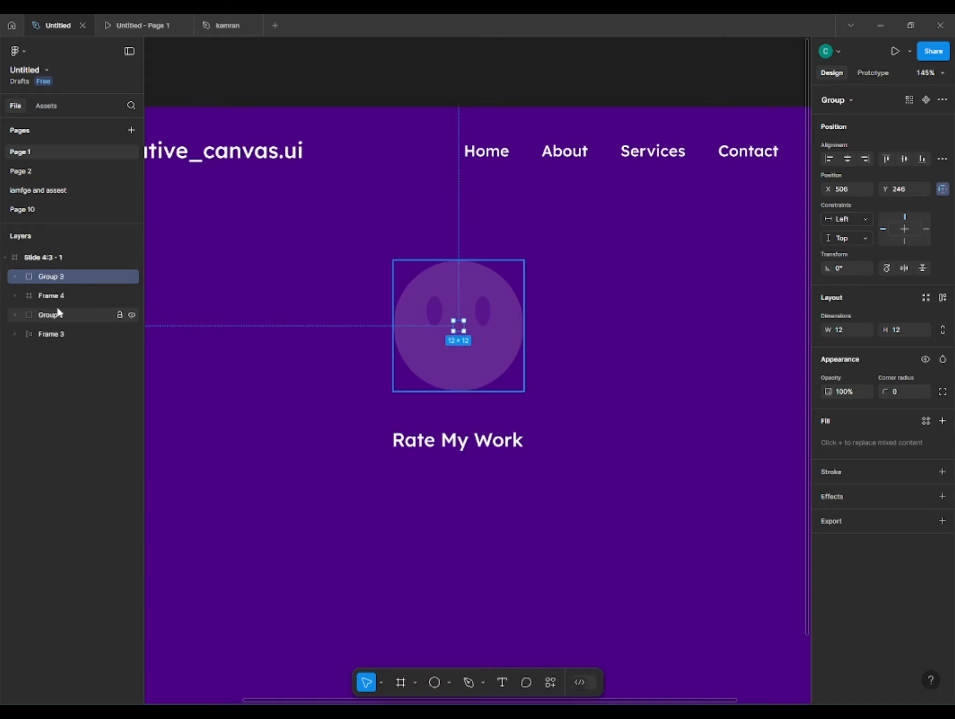
key(ctrl+alt+g)
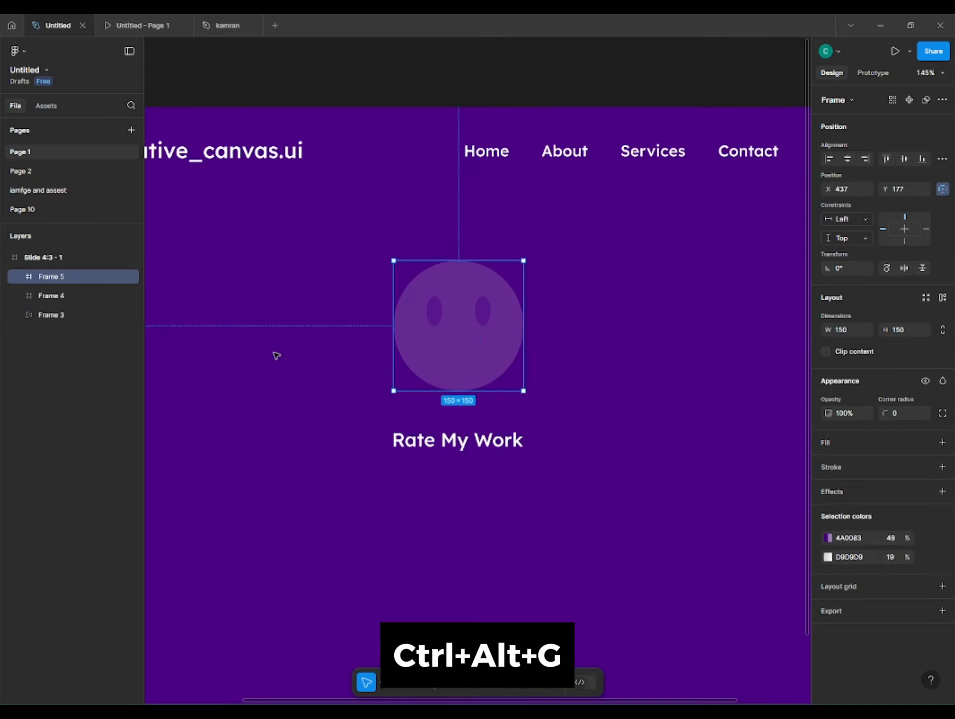
- Import the solid star icon mynaui:star-solid onto the slide with the Iconify plugin
scroll(492, 340, down, 5)
click(499, 339)
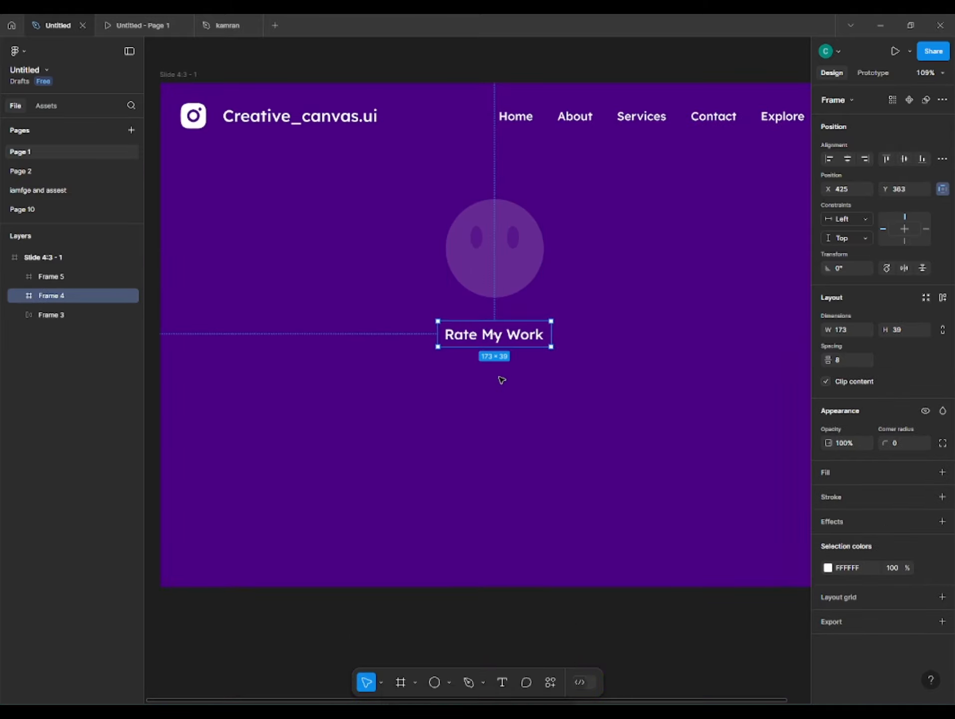
scroll(501, 380, right, 2)
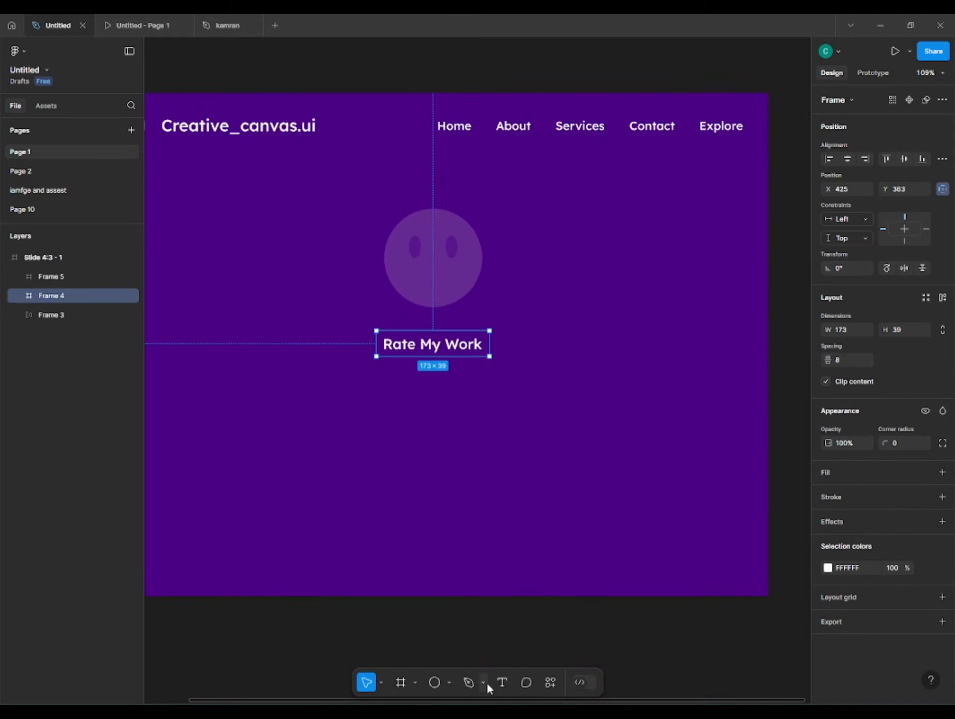
click(550, 681)
click(394, 541)
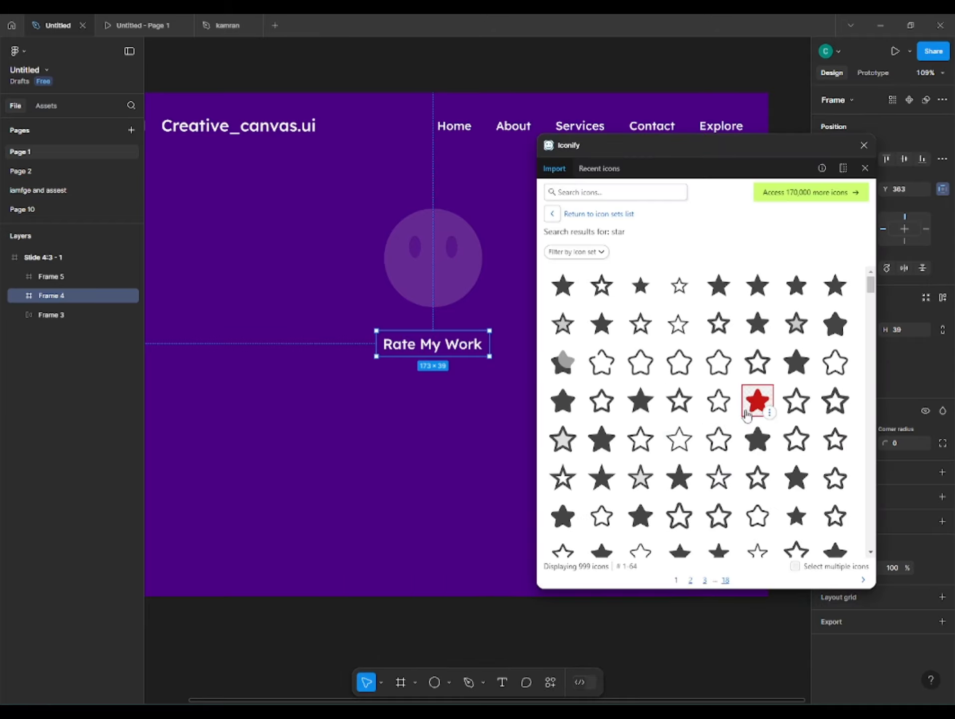
click(747, 414)
click(864, 145)
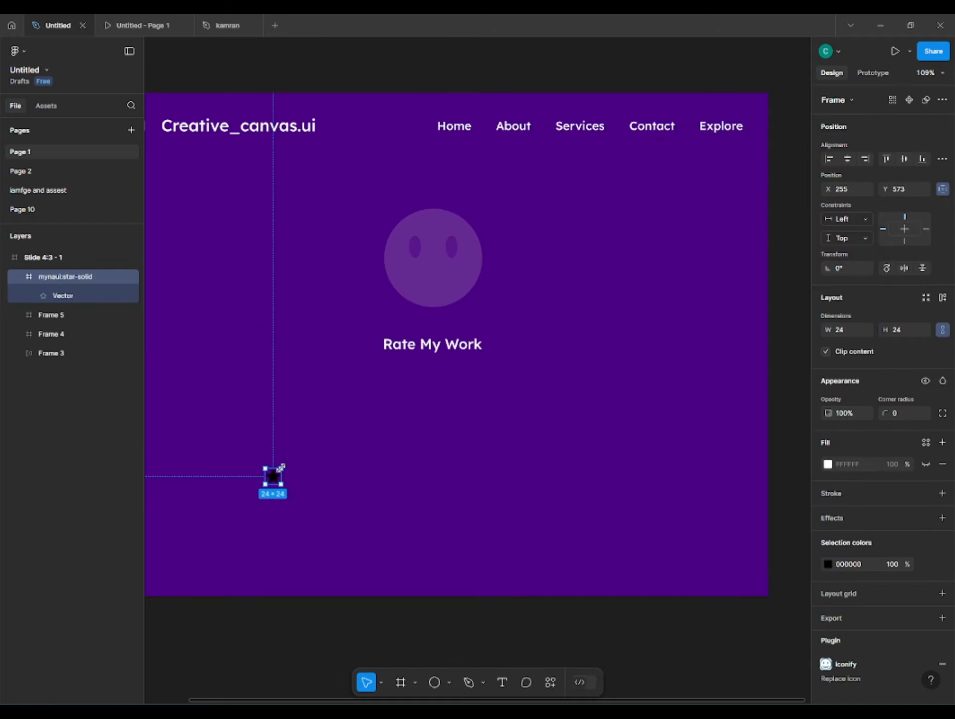
- Enlarge the star to 84 × 84, place it below the "Rate My Work" label and duplicate it into a gapless row of five
drag(281, 467, 299, 448)
drag(261, 492, 325, 392)
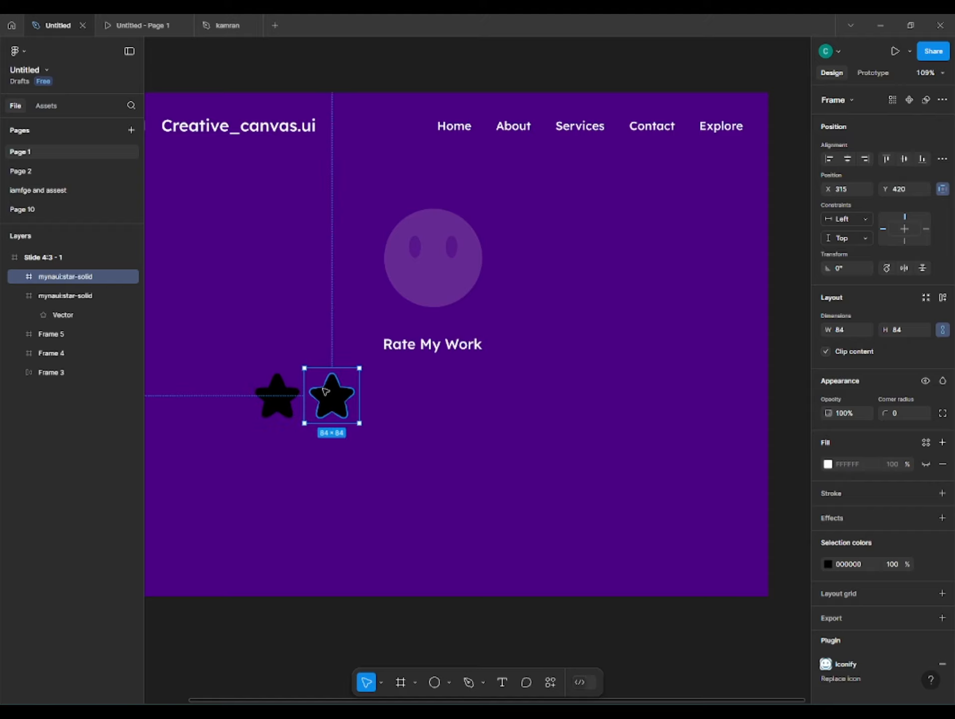
key(ctrl+d)
key(ctrl+d)
key(ctrl+d)
- Recolour all five stars white (FFFFFF) at 40% opacity
click(277, 395)
shift+click(324, 398)
shift+click(387, 395)
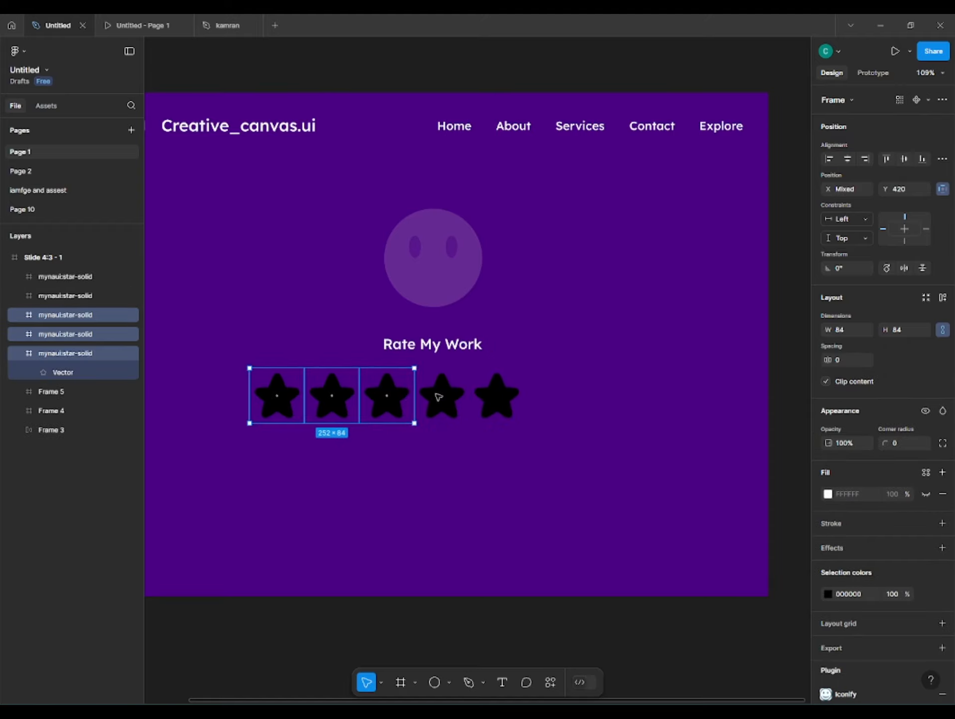
shift+click(440, 397)
shift+click(496, 397)
click(830, 594)
drag(728, 479, 557, 353)
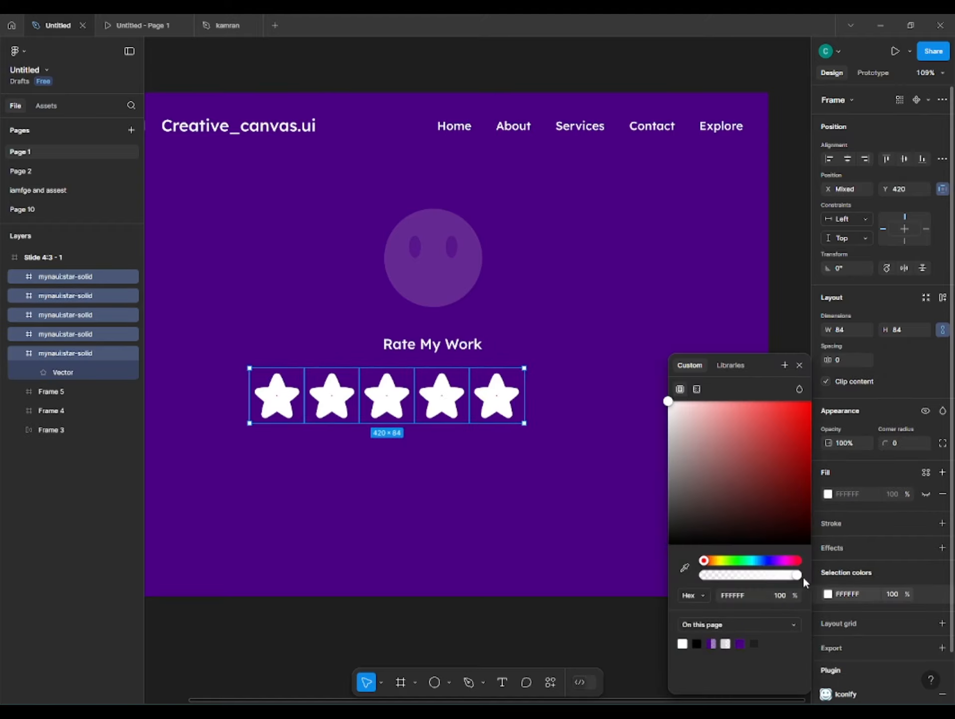
drag(803, 576, 740, 584)
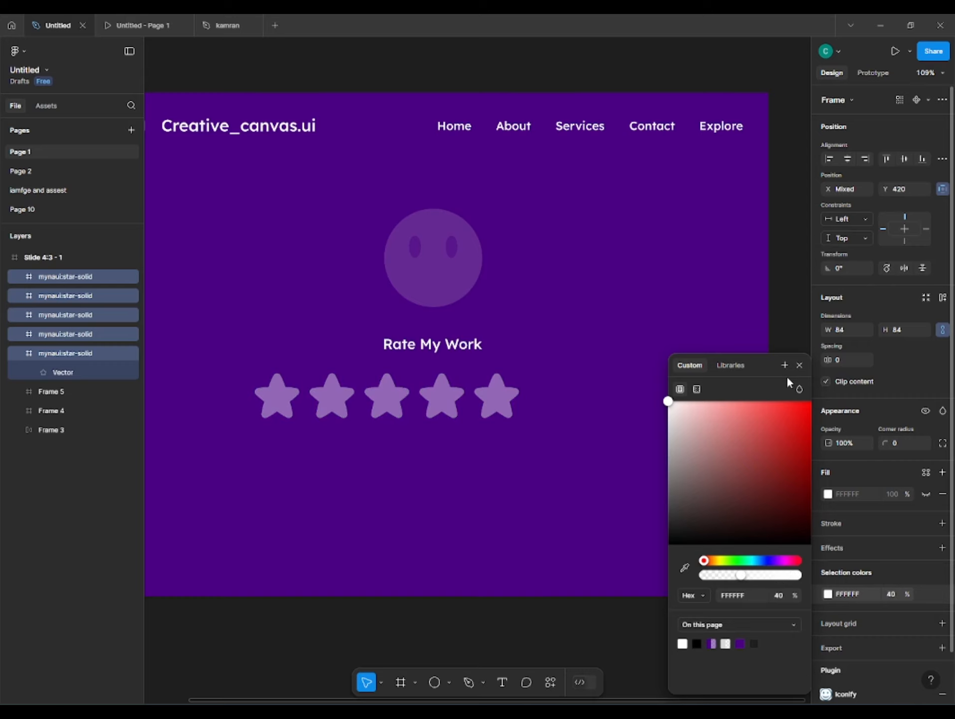
click(799, 365)
- Group the five stars and centre the group horizontally on the slide
key(ctrl+g)
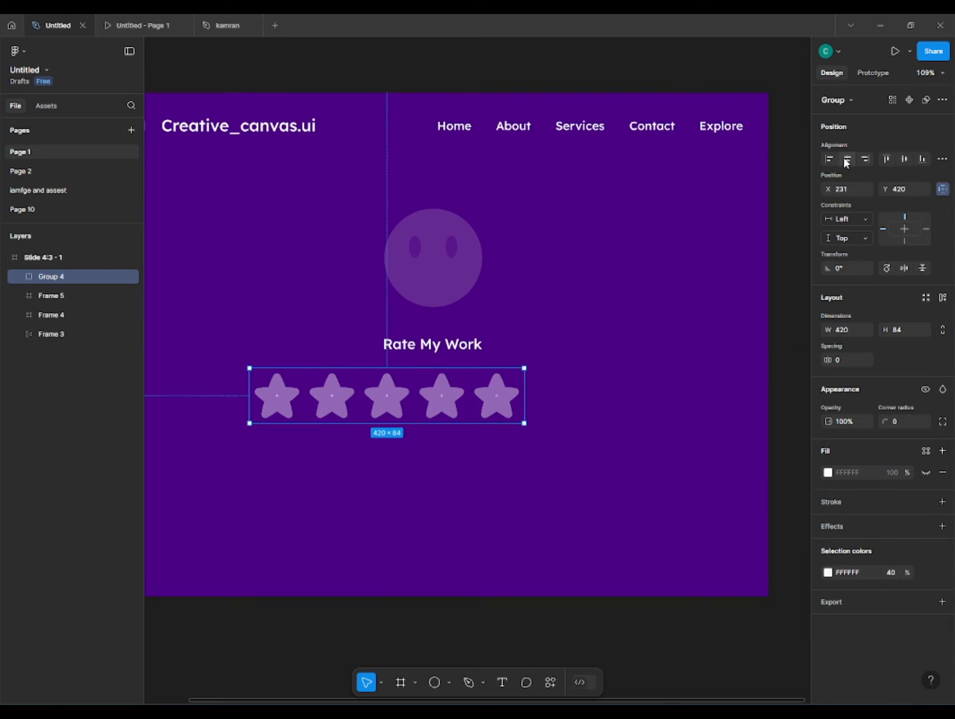
click(847, 159)
- Distribute the face, the "Rate My Work" label and the star row with equal vertical spacing and shift them down slightly
scroll(449, 350, down, 2)
shift+click(423, 383)
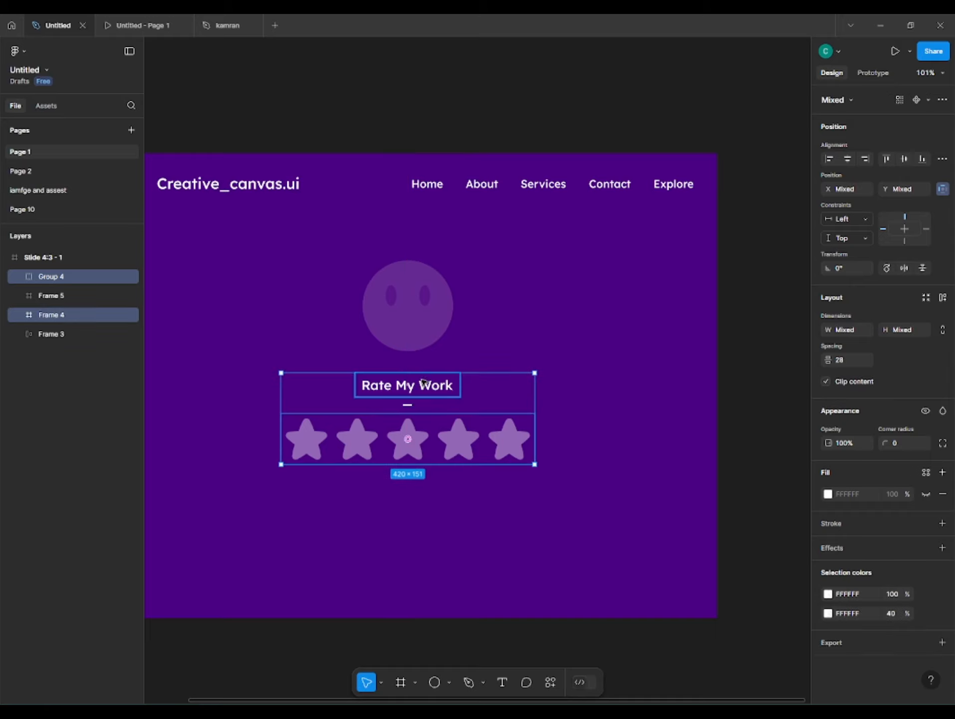
shift+click(408, 305)
click(943, 159)
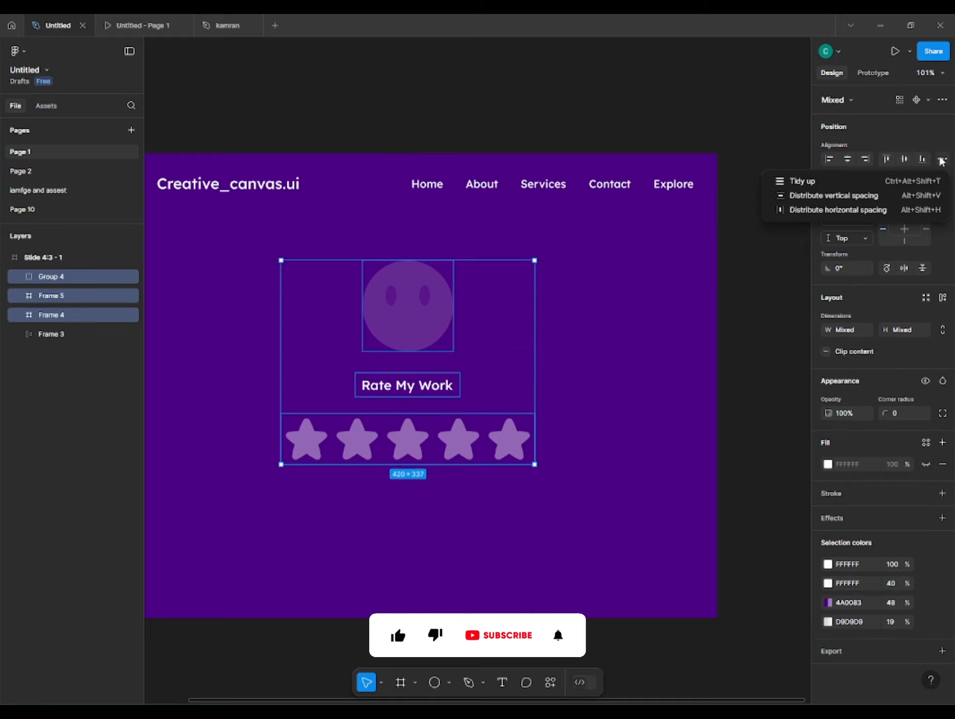
click(838, 195)
drag(400, 322, 401, 347)
scroll(369, 363, down, 5)
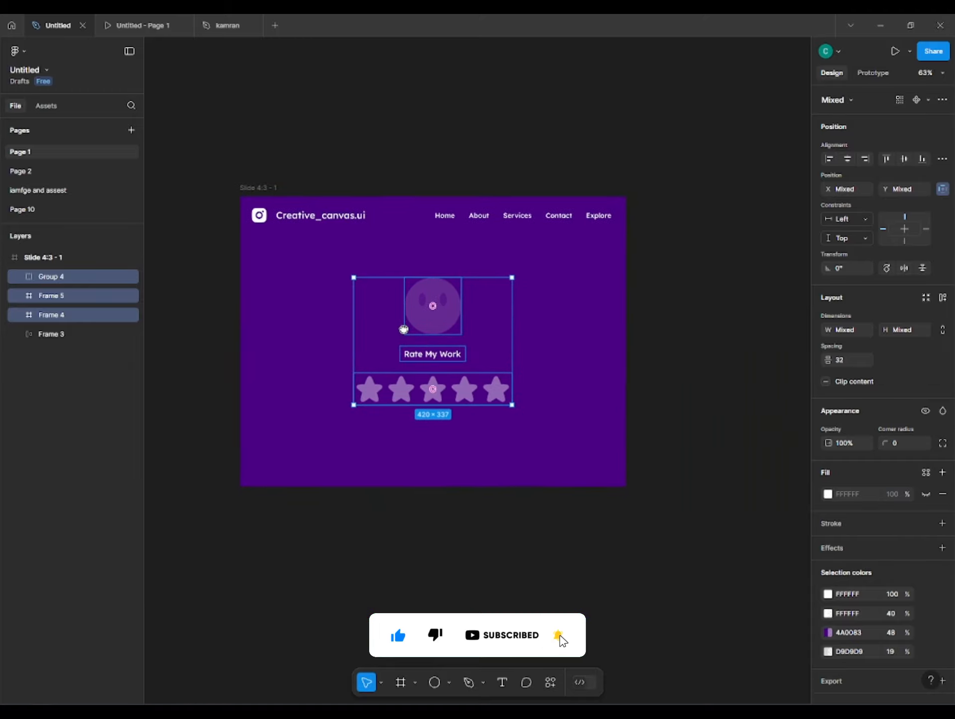
click(376, 548)
- Add the heading "How Was Your Day Last Week ?" above the face, centred horizontally at about Y 124
scroll(379, 384, up, 3)
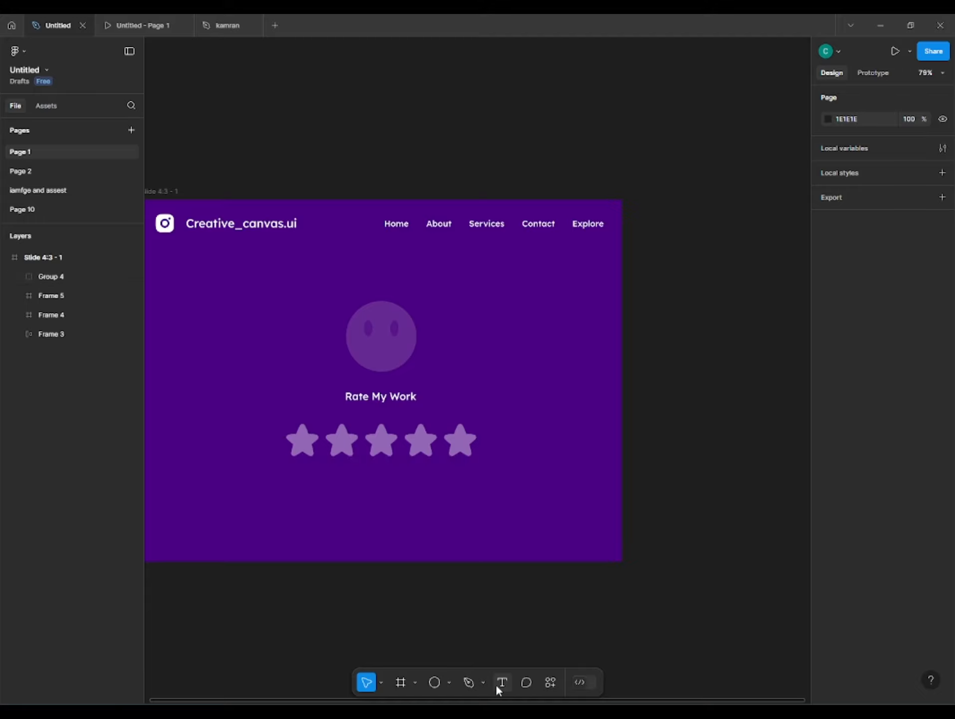
click(367, 272)
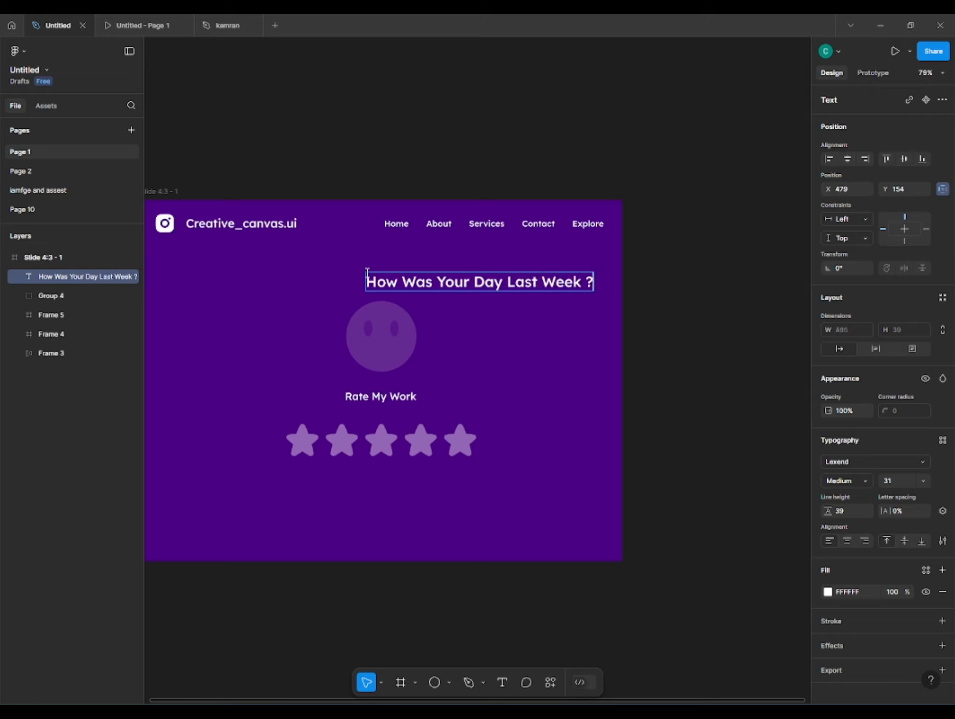
click(847, 159)
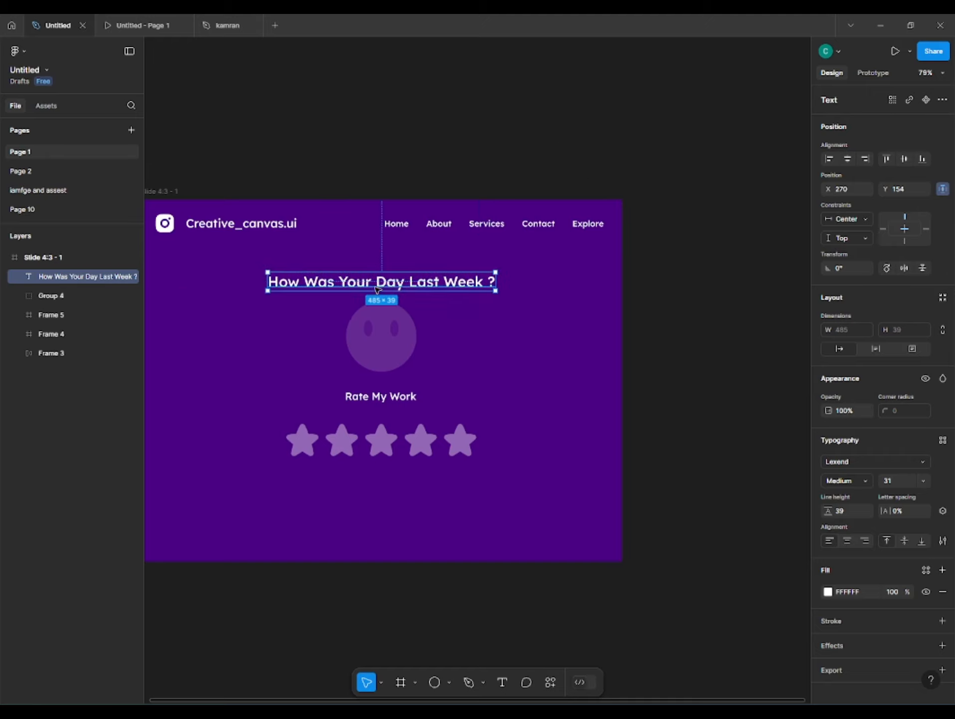
drag(376, 285, 375, 270)
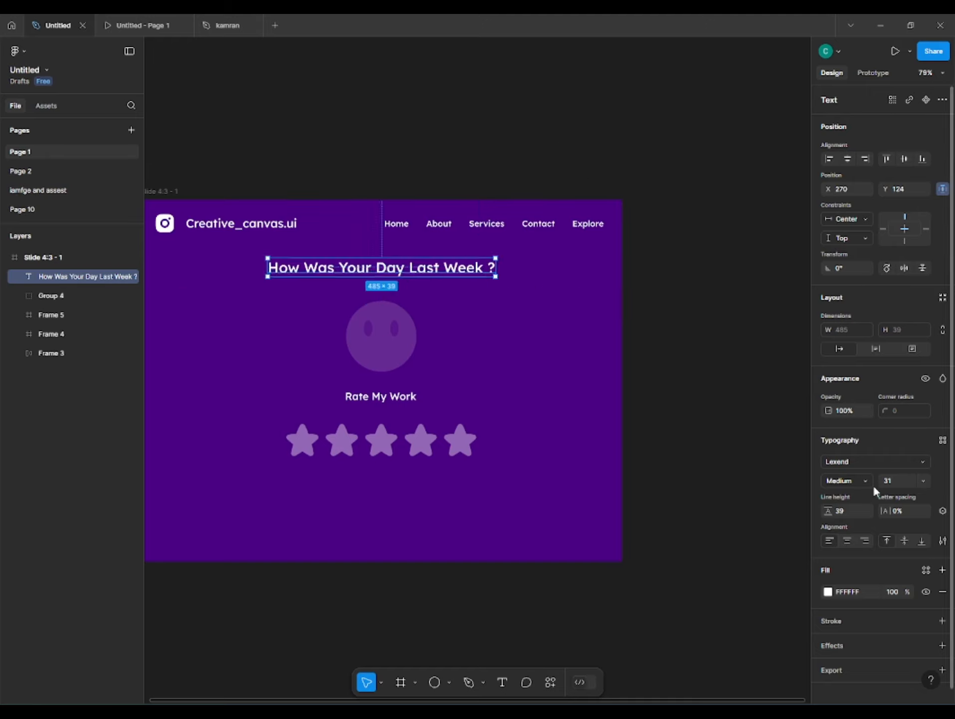
- Change the heading's font to Londrina Solid in the Black weight
click(855, 474)
click(853, 520)
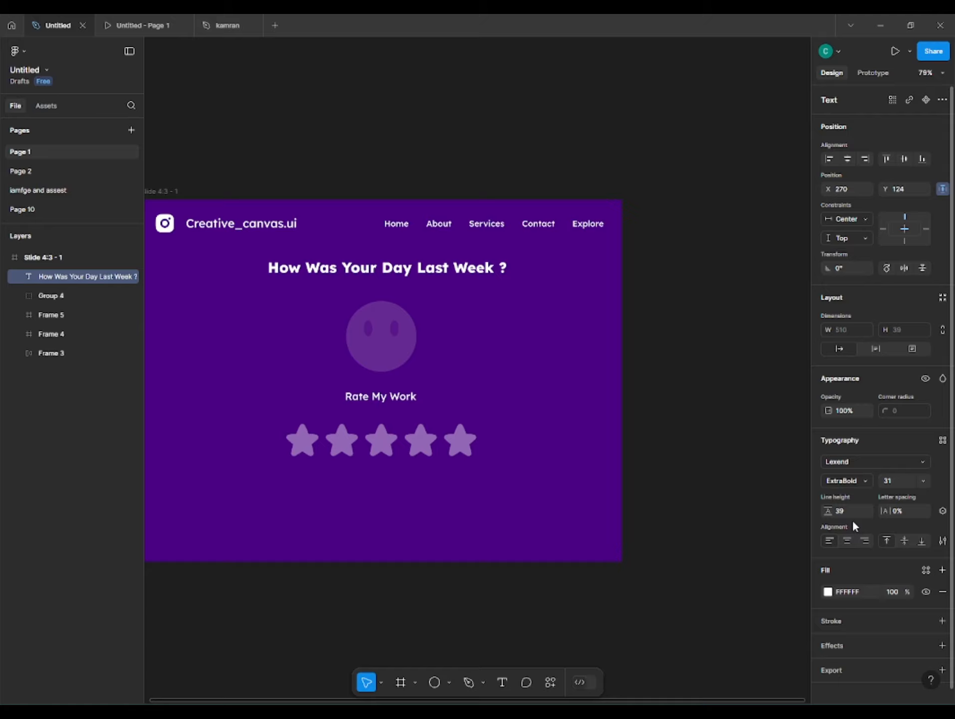
click(870, 463)
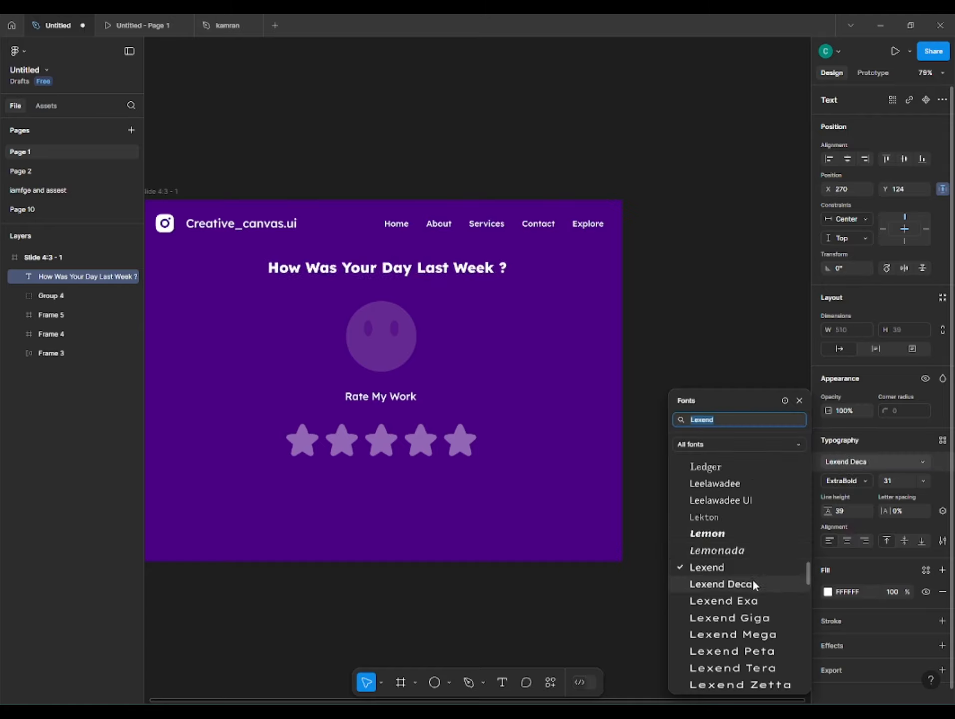
scroll(759, 549, down, 8)
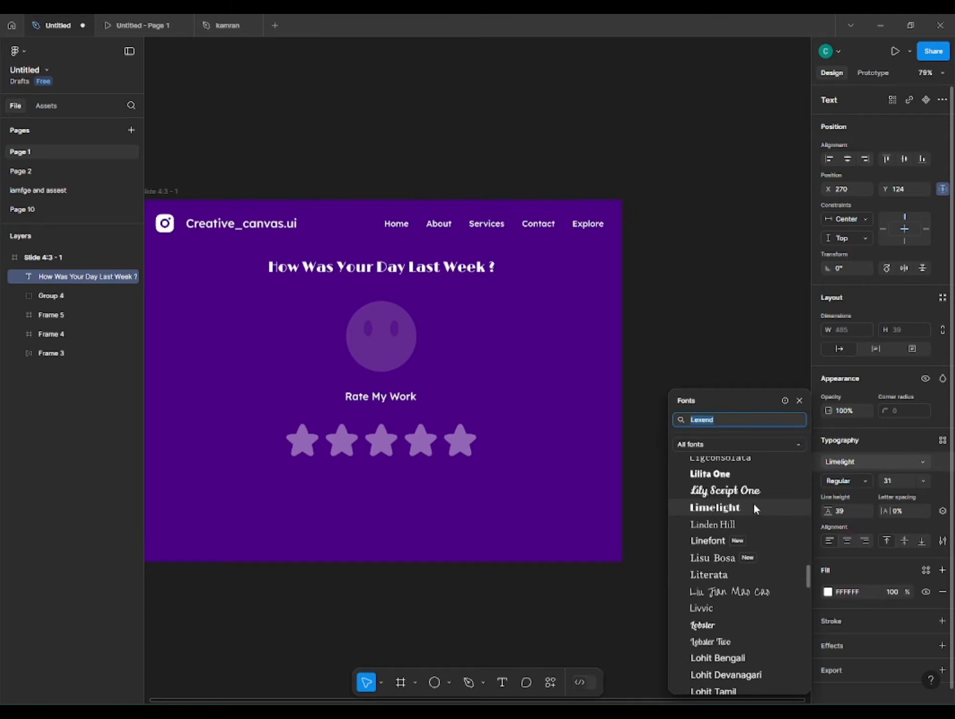
scroll(763, 572, down, 5)
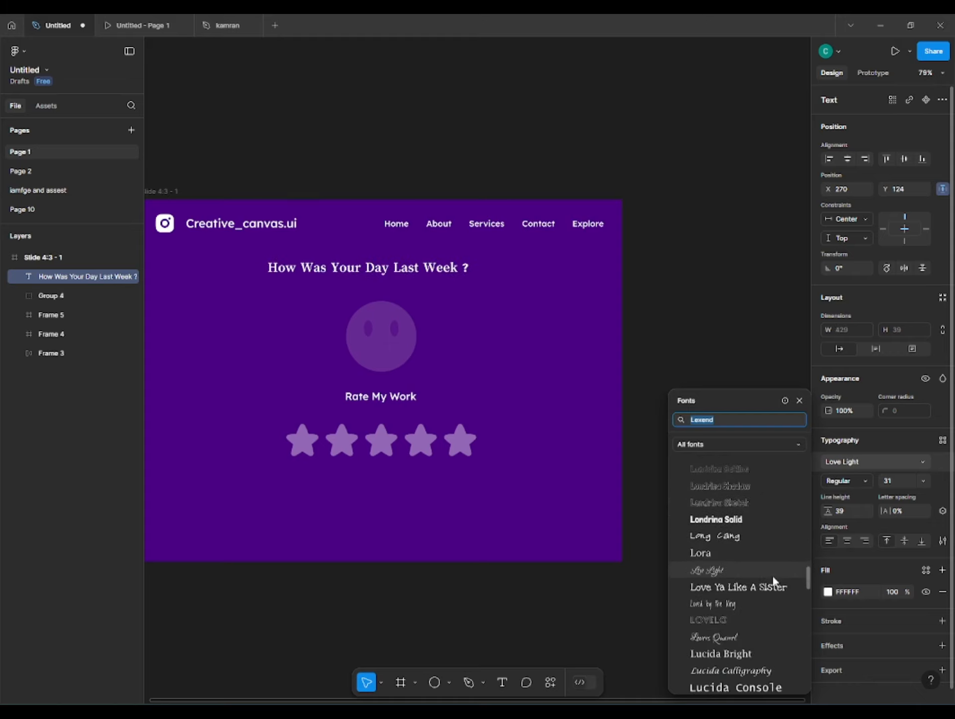
click(714, 519)
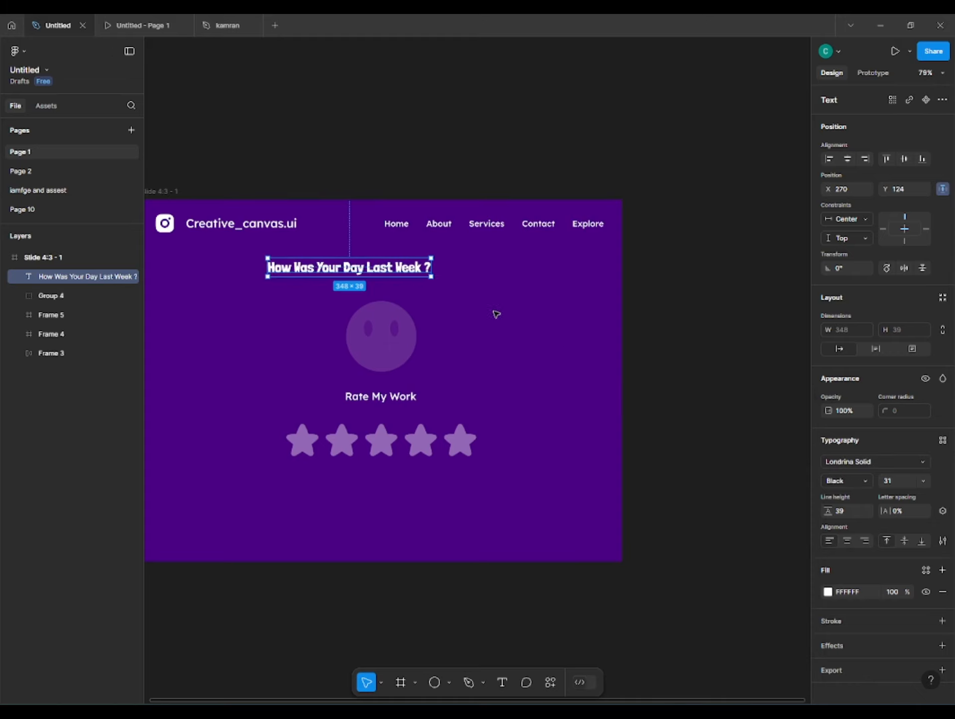
- Set the heading's font size to 62 and centre it horizontally on the slide again
click(892, 480)
text(62)
key(Return)
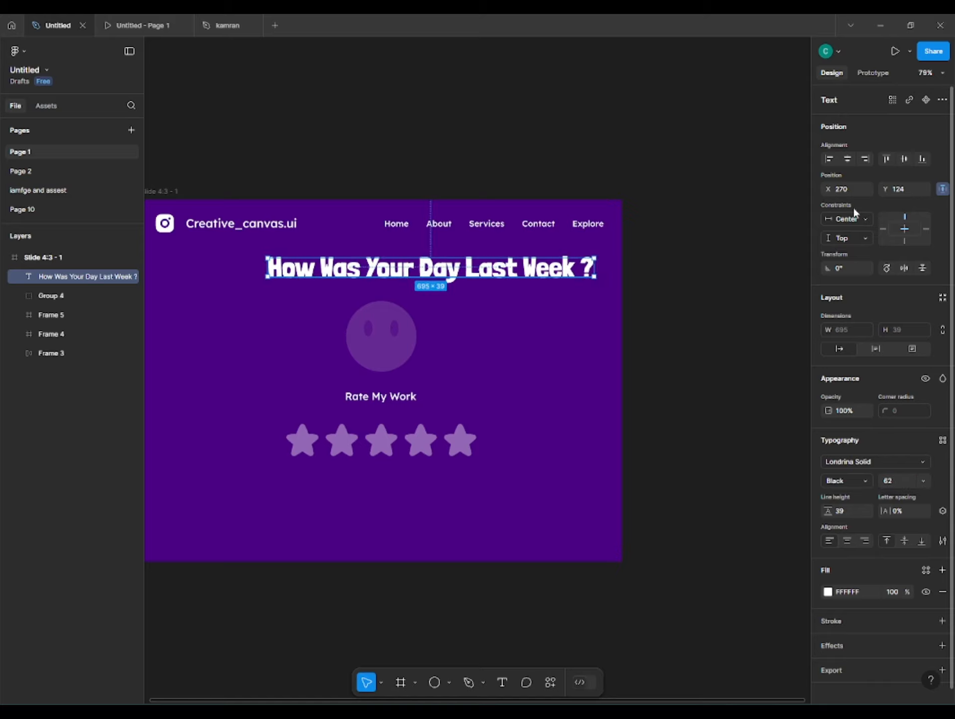
click(849, 163)
click(769, 233)
- Move the face, the "Rate My Work" label and the star row down together to widen the gap below the heading
click(386, 355)
shift+click(385, 397)
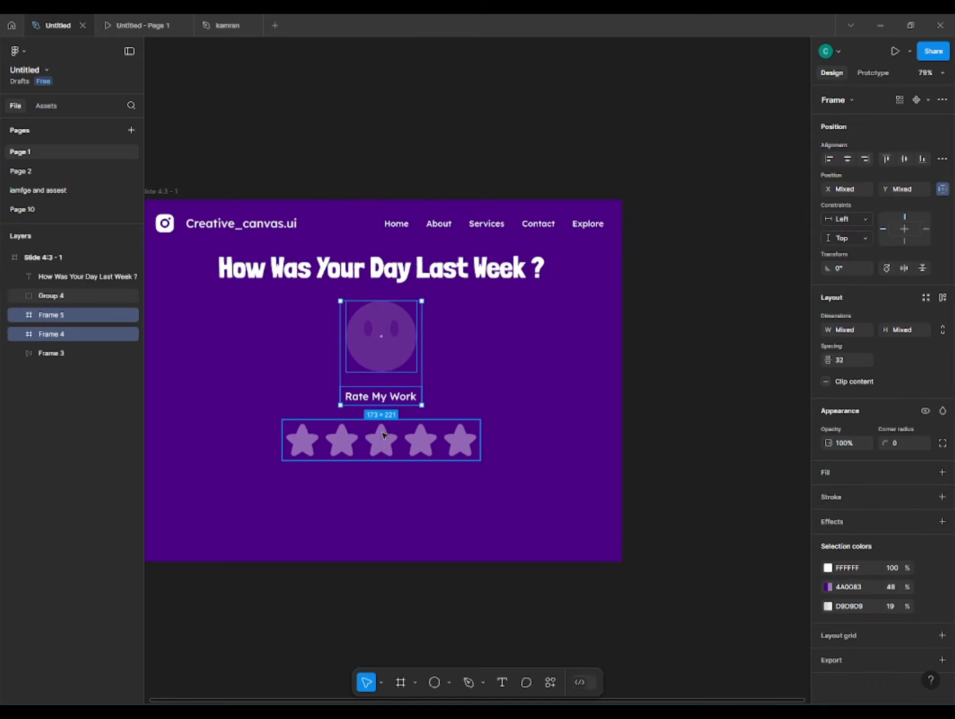
shift+click(383, 435)
drag(386, 368, 389, 383)
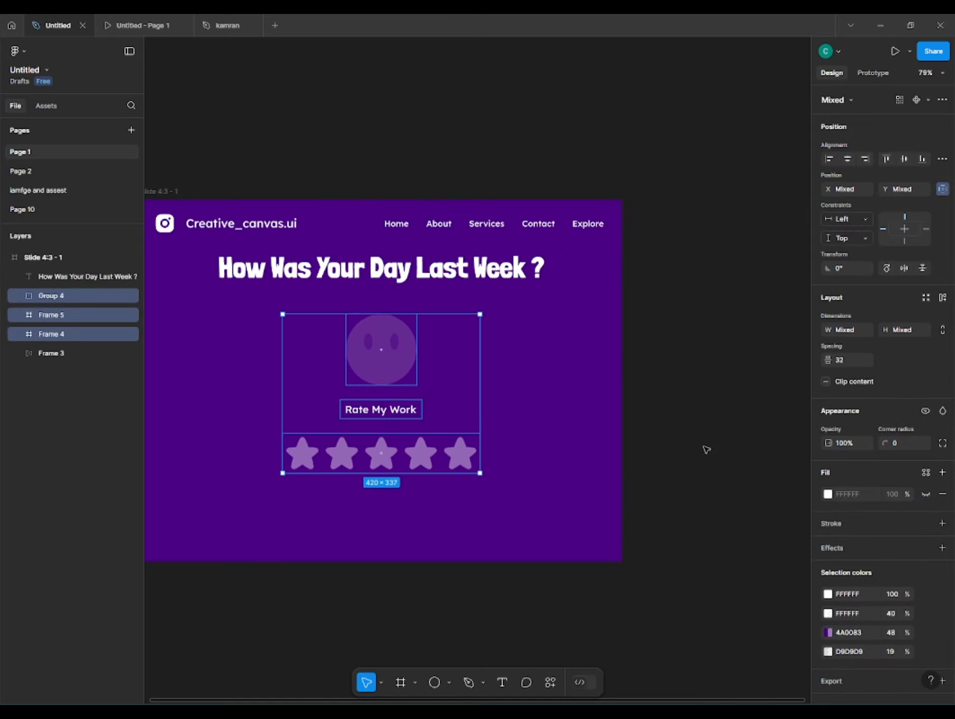
click(706, 448)
- Scale the star row up proportionally about its centre with the Scale tool
scroll(485, 411, down, 1)
click(486, 411)
key(k)
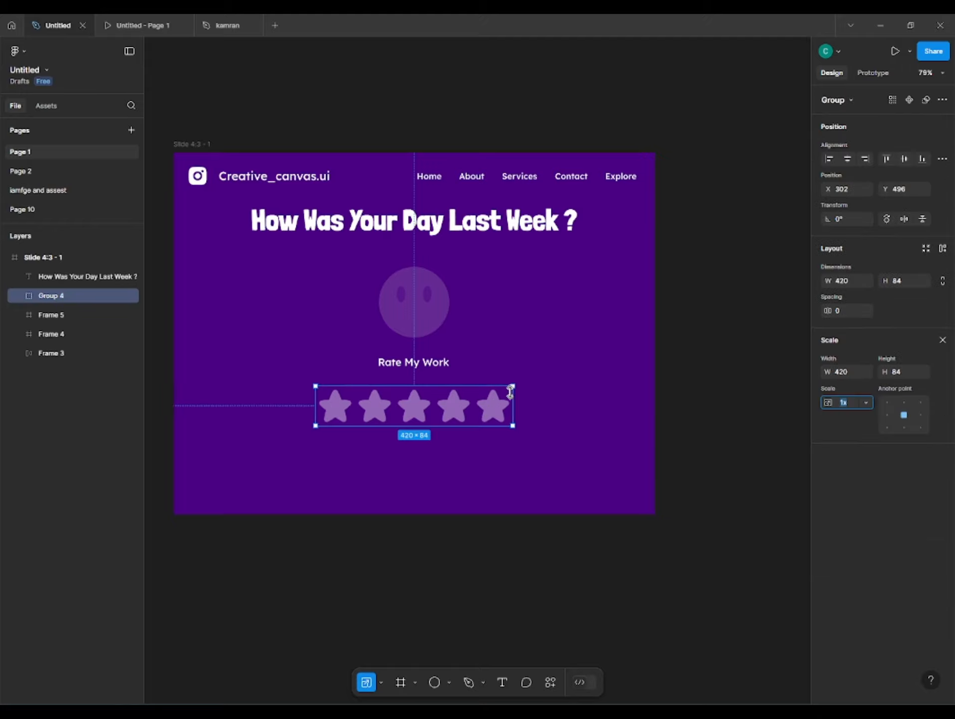
mouse_move(517, 382)
mouse_down()
mouse_move(524, 375)
mouse_move(517, 379)
mouse_up()
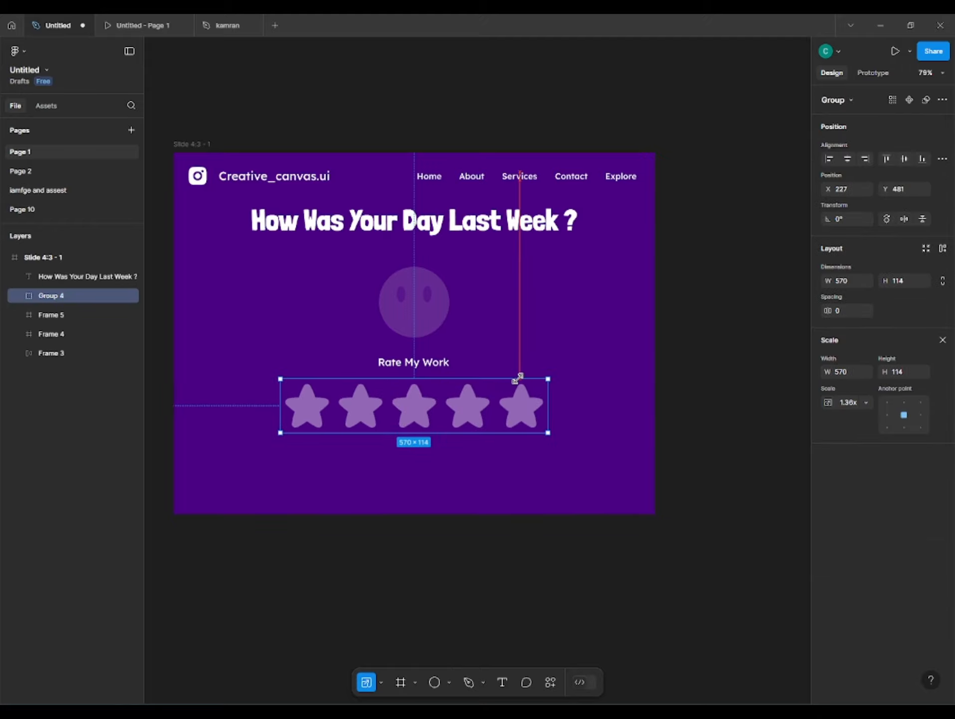
click(401, 588)
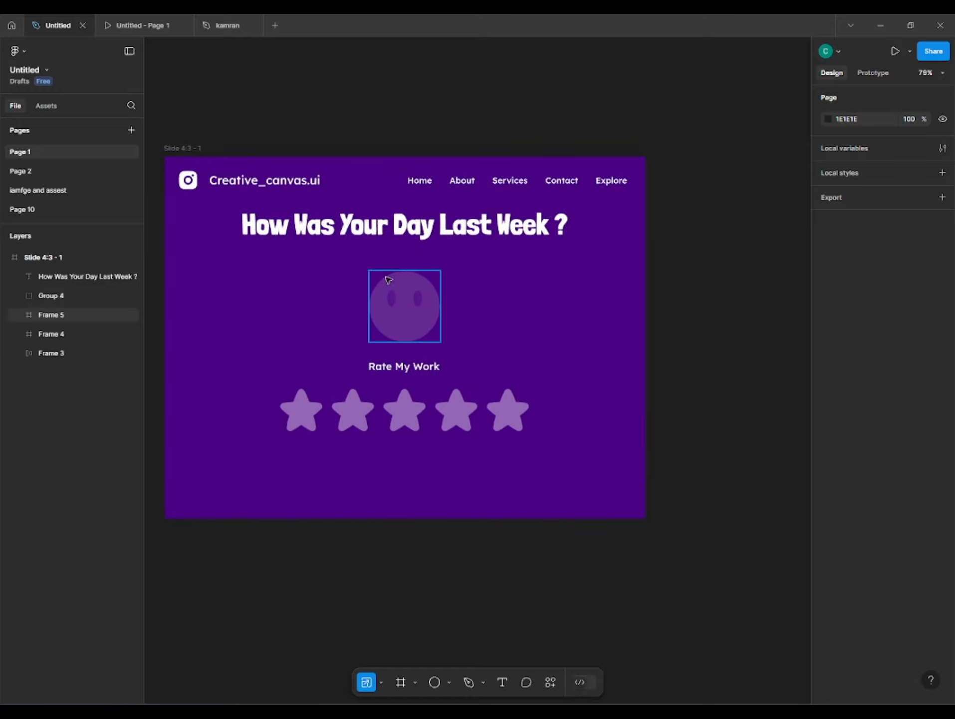
scroll(279, 328, down, 2)
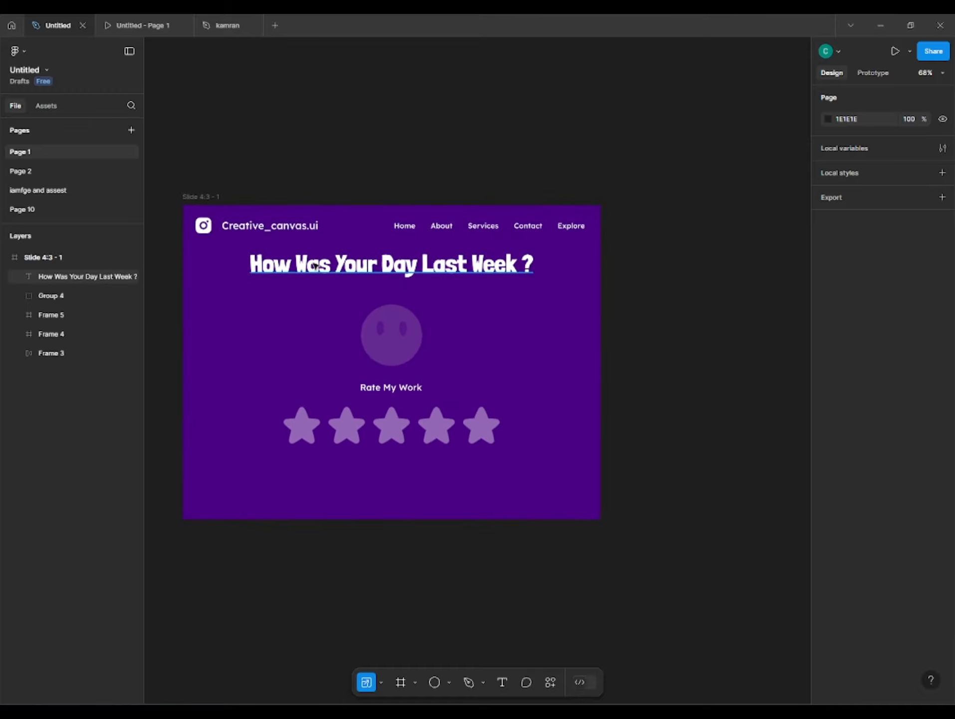
- Move the face, the "Rate My Work" label and the star row together off the slide onto the empty canvas beside it
scroll(316, 266, down, 2)
click(393, 338)
shift+click(381, 363)
shift+click(379, 396)
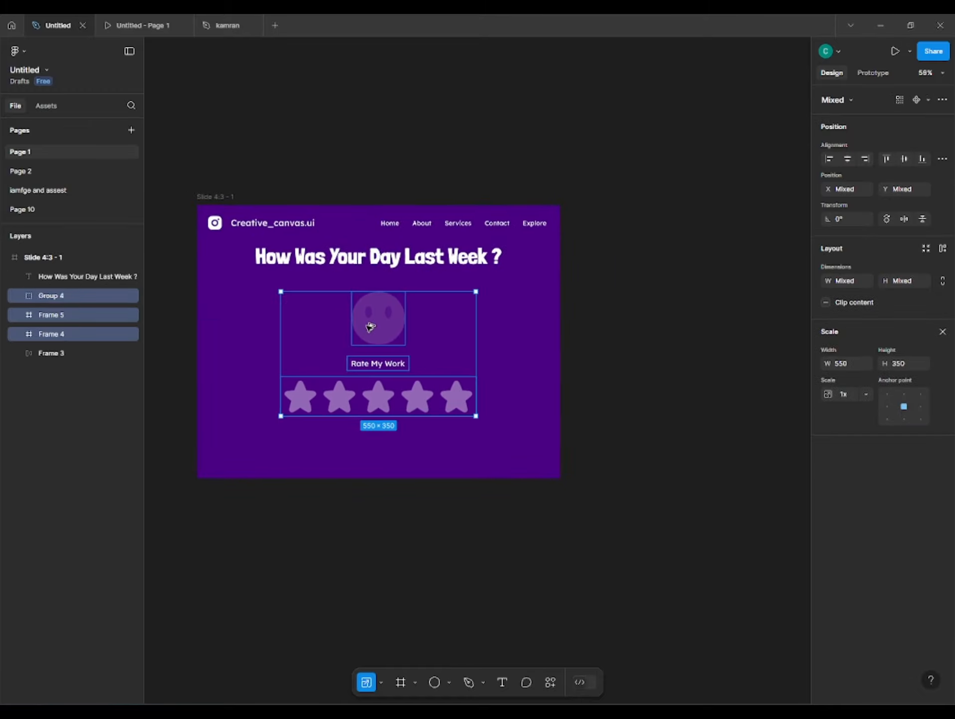
drag(370, 327, 691, 327)
scroll(541, 230, right, 5)
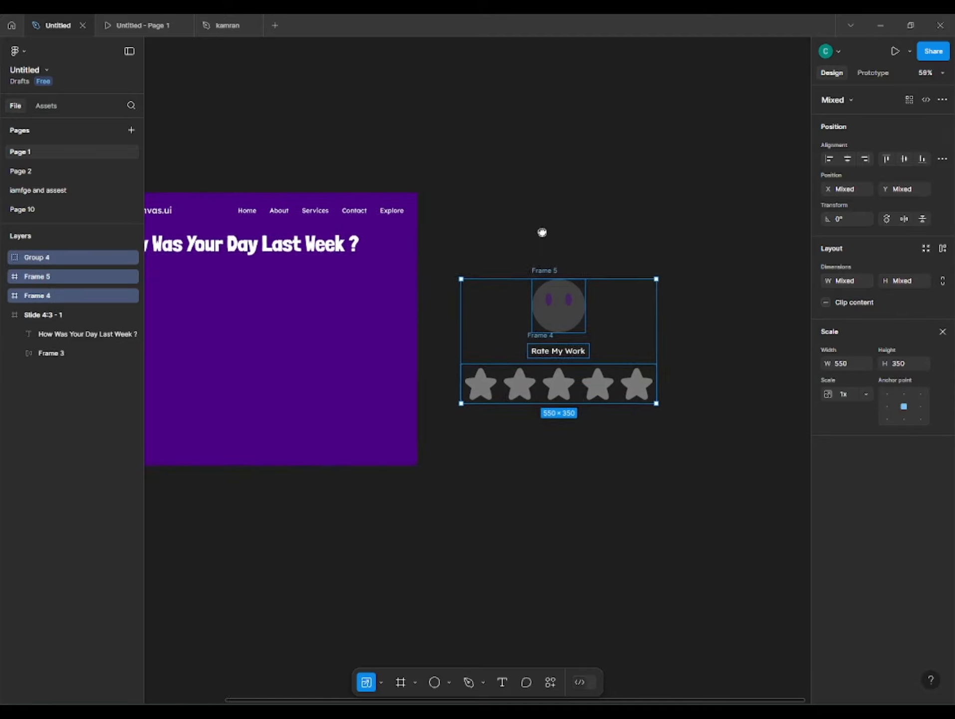
- Turn the face, label and star row into one component and add a second variant to it
mouse_move(469, 245)
mouse_down()
mouse_move(669, 424)
mouse_move(695, 436)
mouse_up()
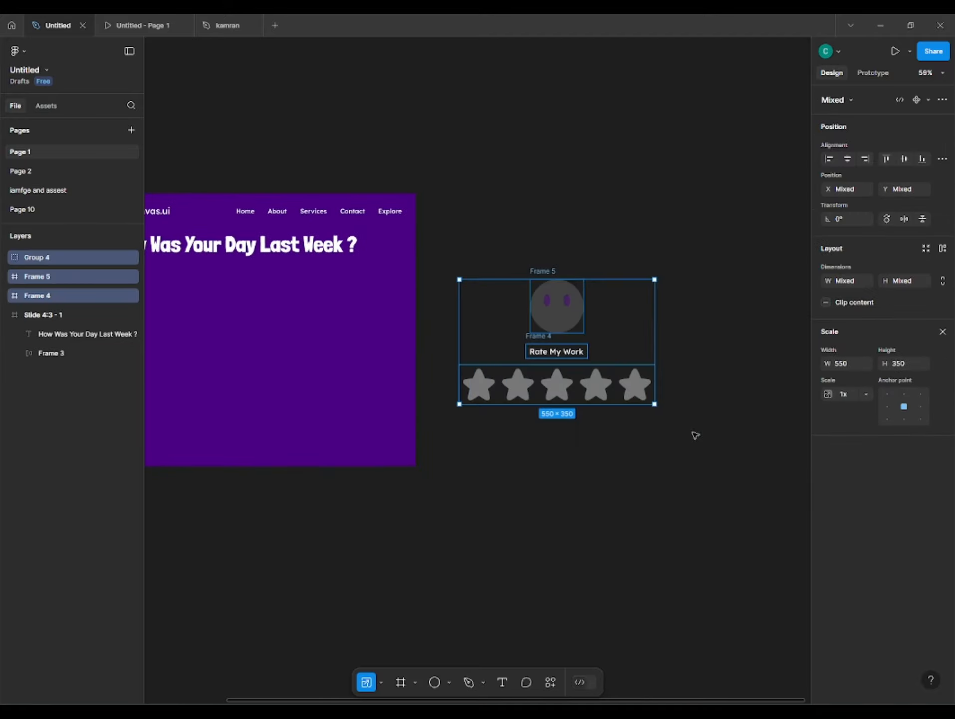
click(916, 100)
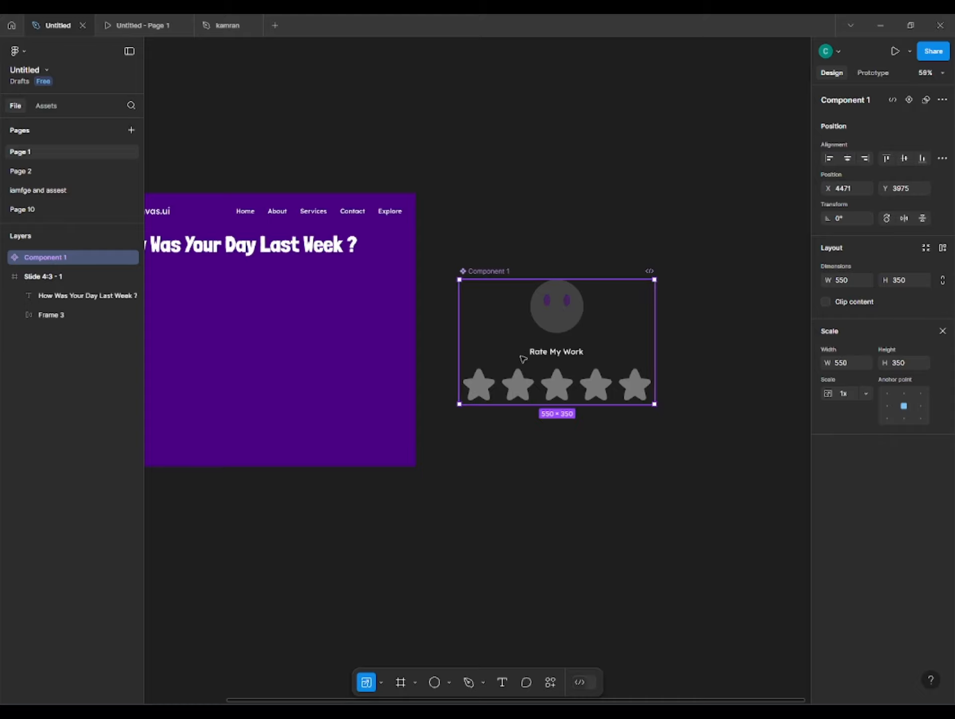
click(926, 99)
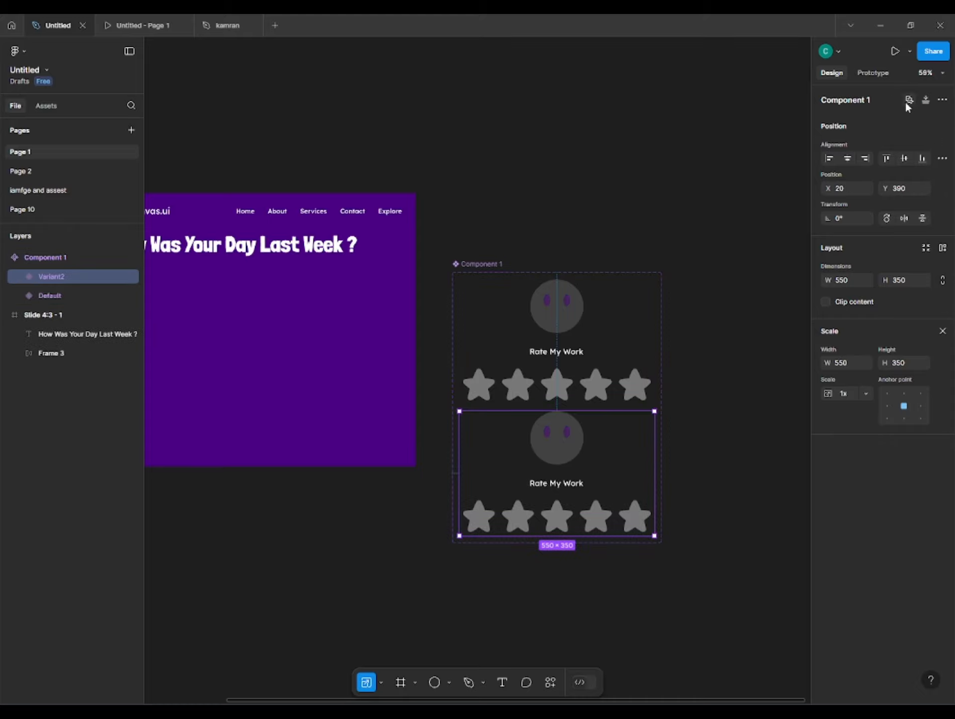
click(704, 400)
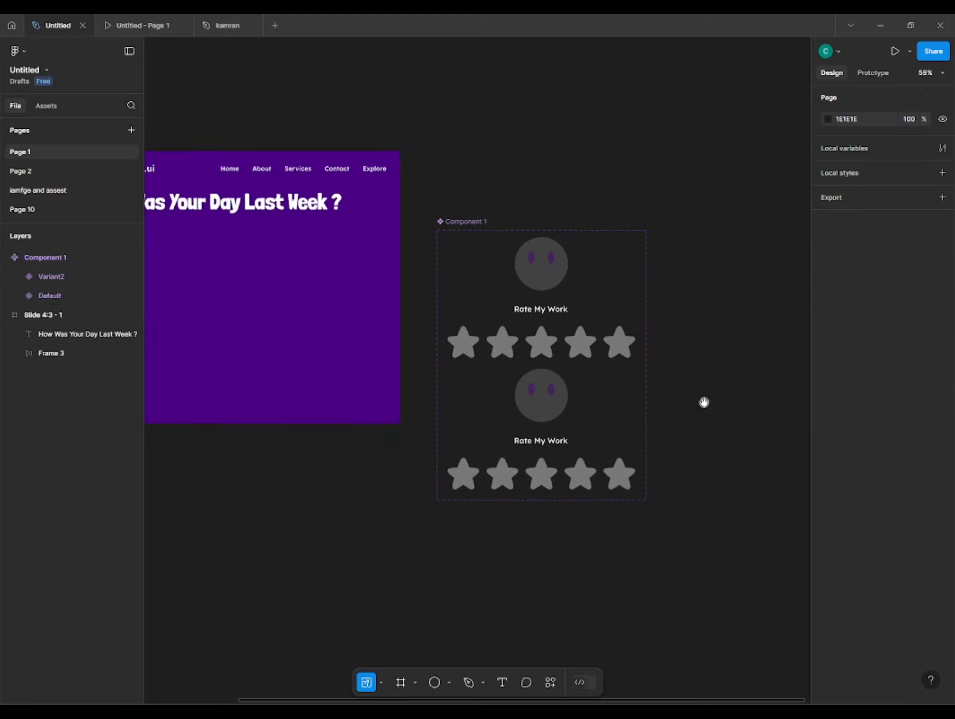
- In the second variant, shrink the grey face group to 12 × 12 about its centre and set its opacity to 0%
ctrl+scroll(549, 391, up, 2)
click(539, 390)
click(542, 392)
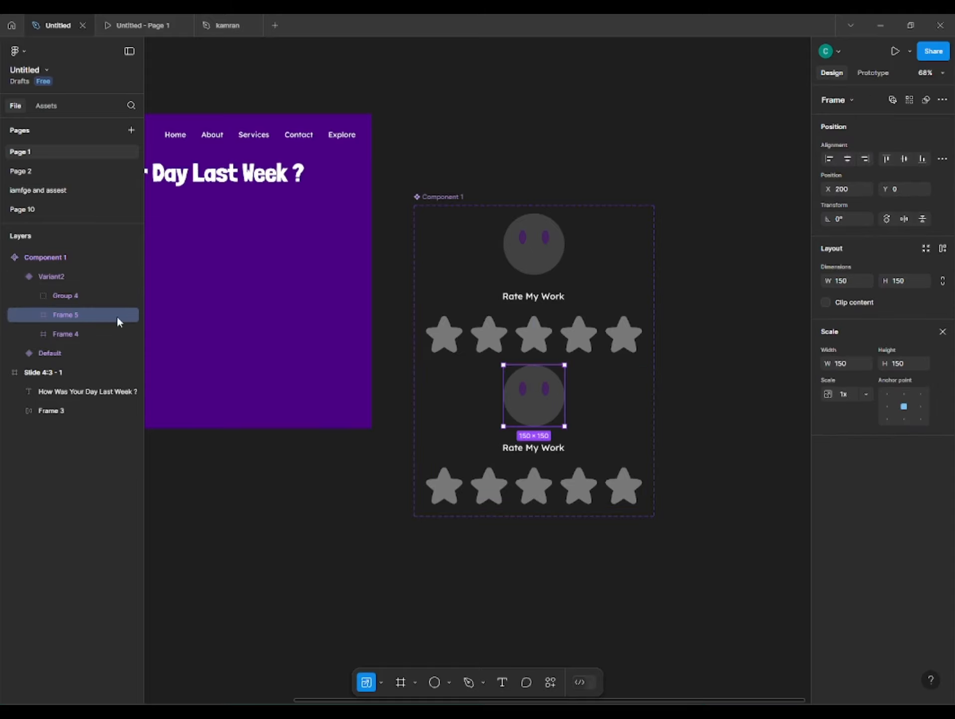
click(30, 315)
click(61, 334)
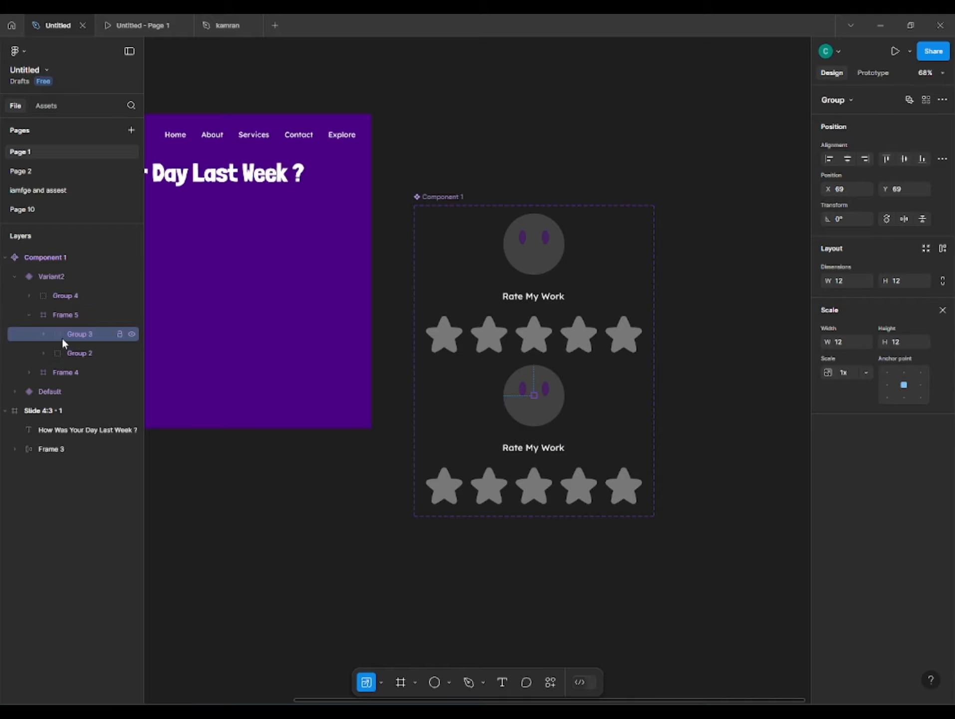
scroll(542, 390, up, 1)
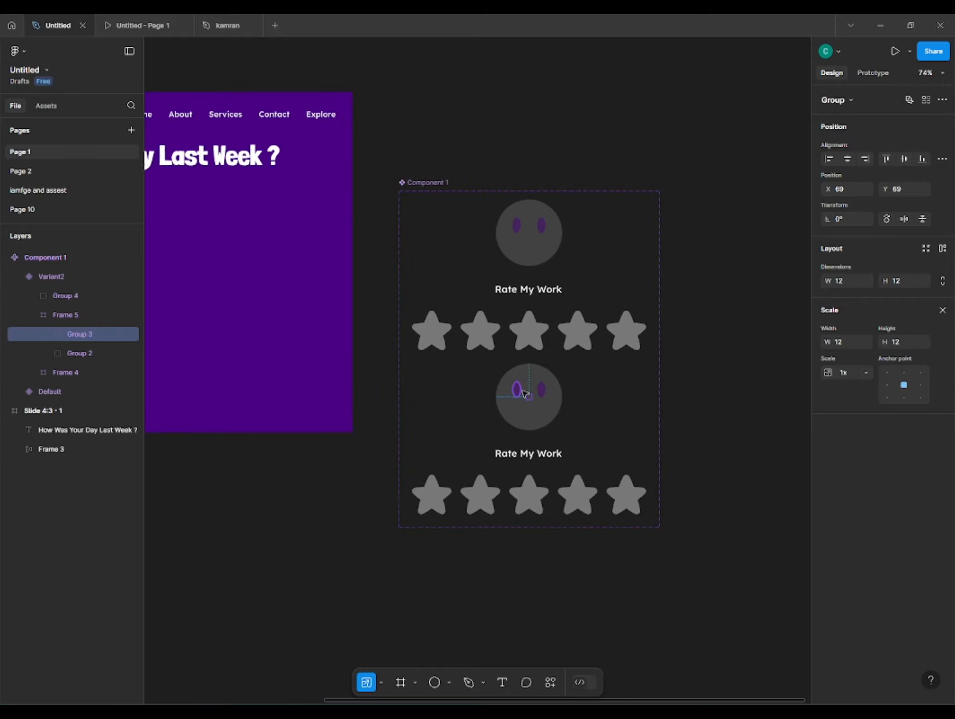
scroll(525, 392, up, 5)
click(529, 396)
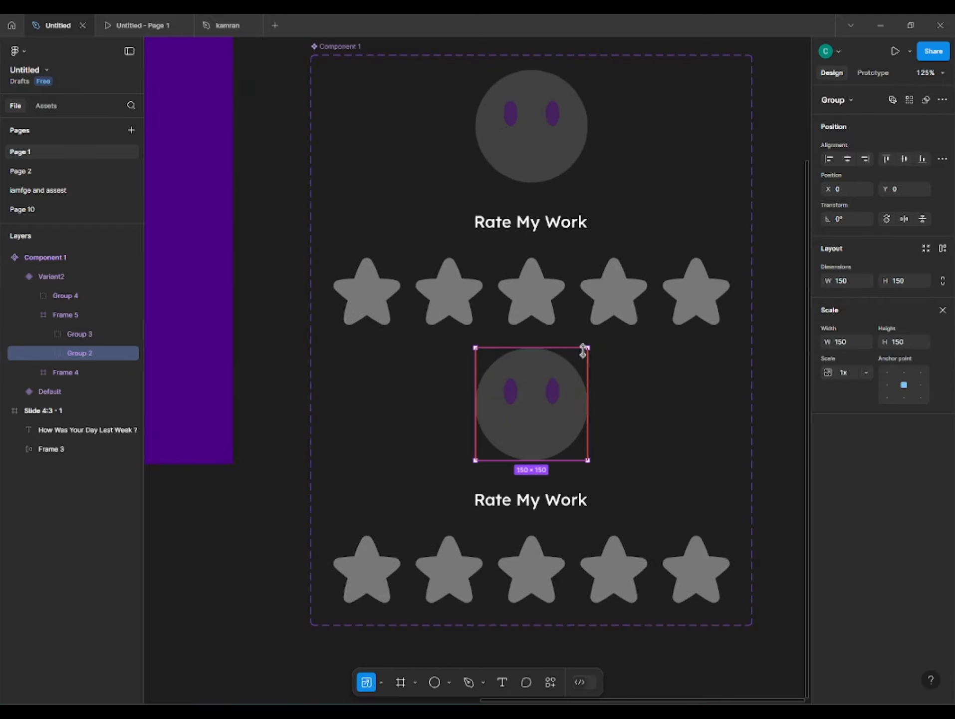
drag(579, 356, 537, 400)
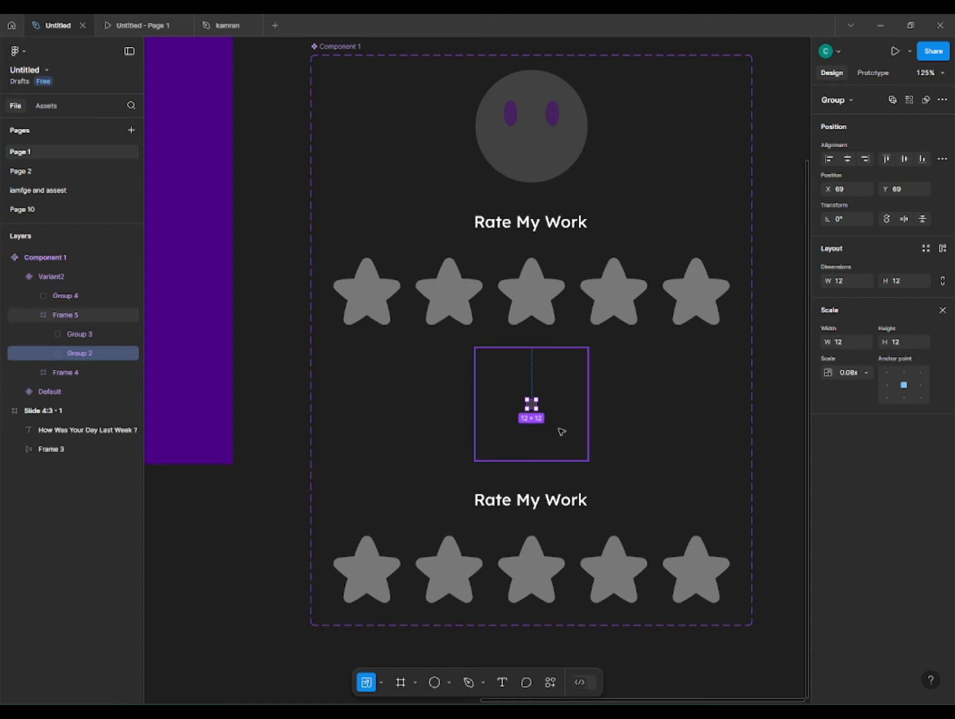
key(v)
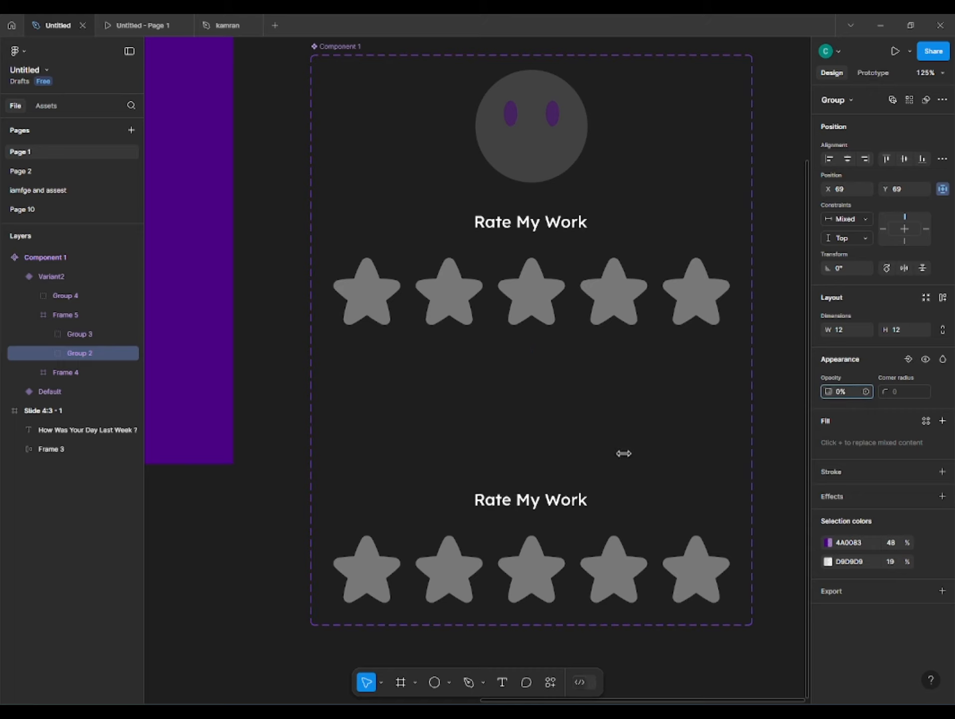
- Set the second variant's Terrible emoji to 100% opacity and enlarge it about its centre to 140 × 140
click(42, 333)
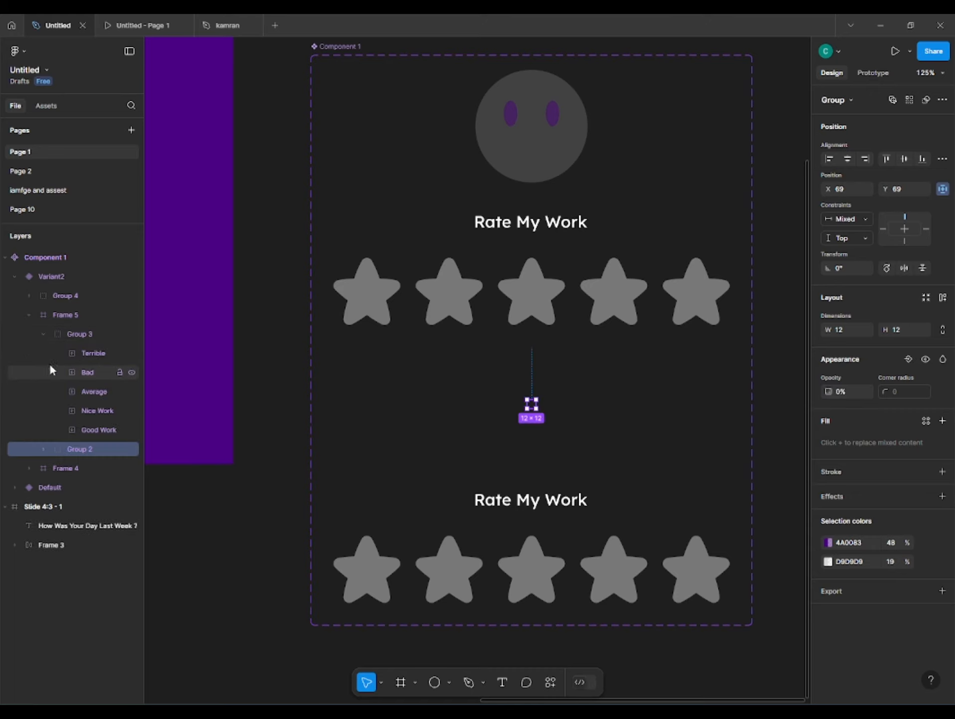
click(96, 351)
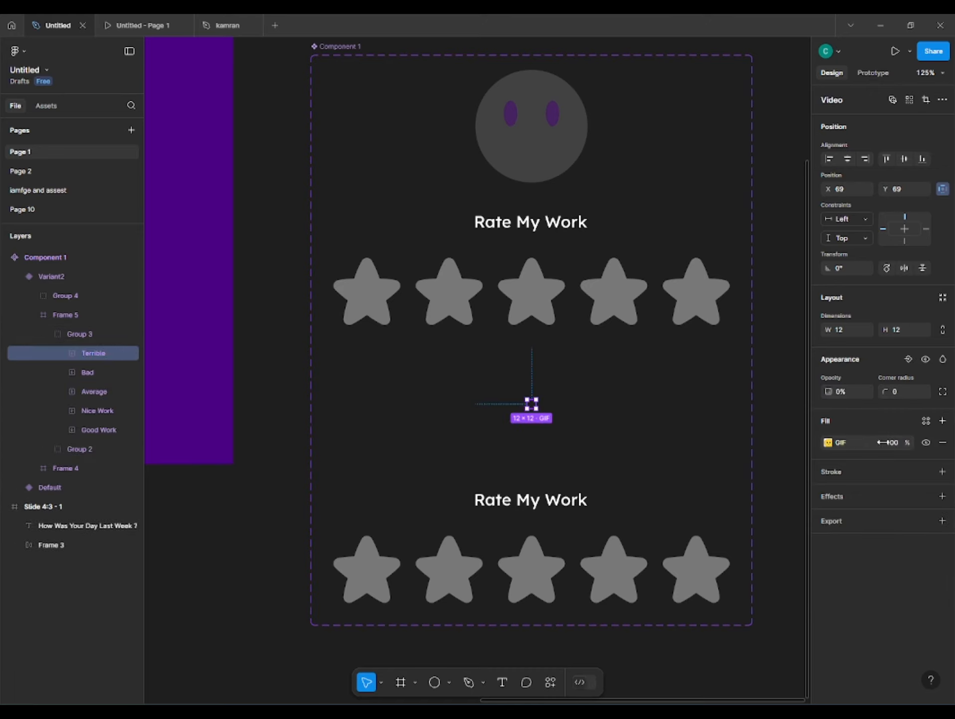
key(0)
drag(536, 398, 583, 366)
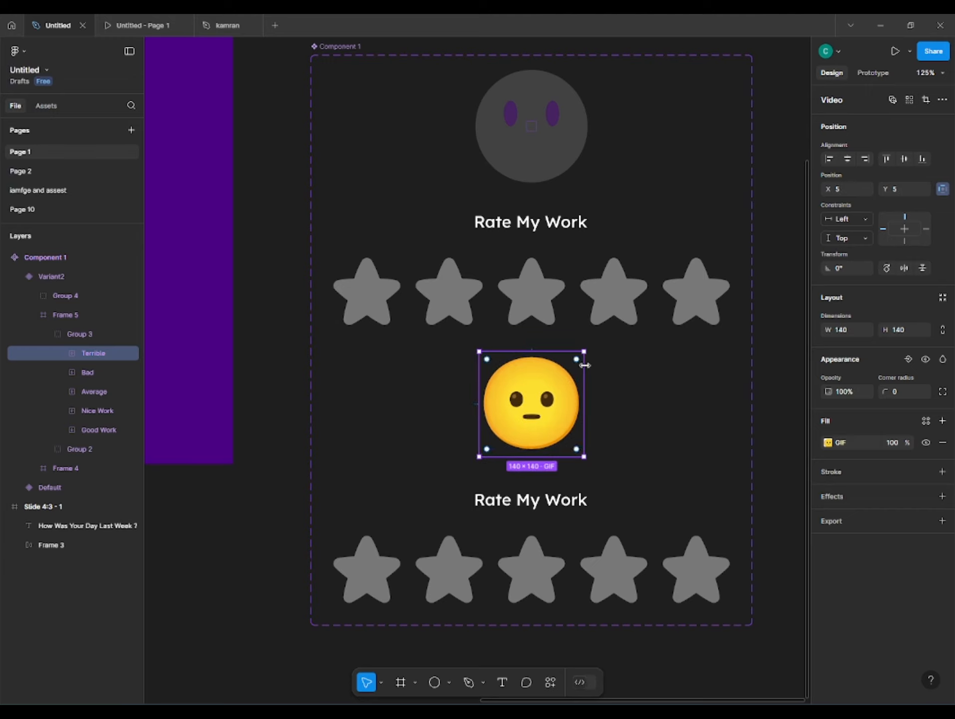
- Move all six rating labels in the second variant's label frame up together until "Terrible" shows in the frame
click(523, 513)
click(29, 468)
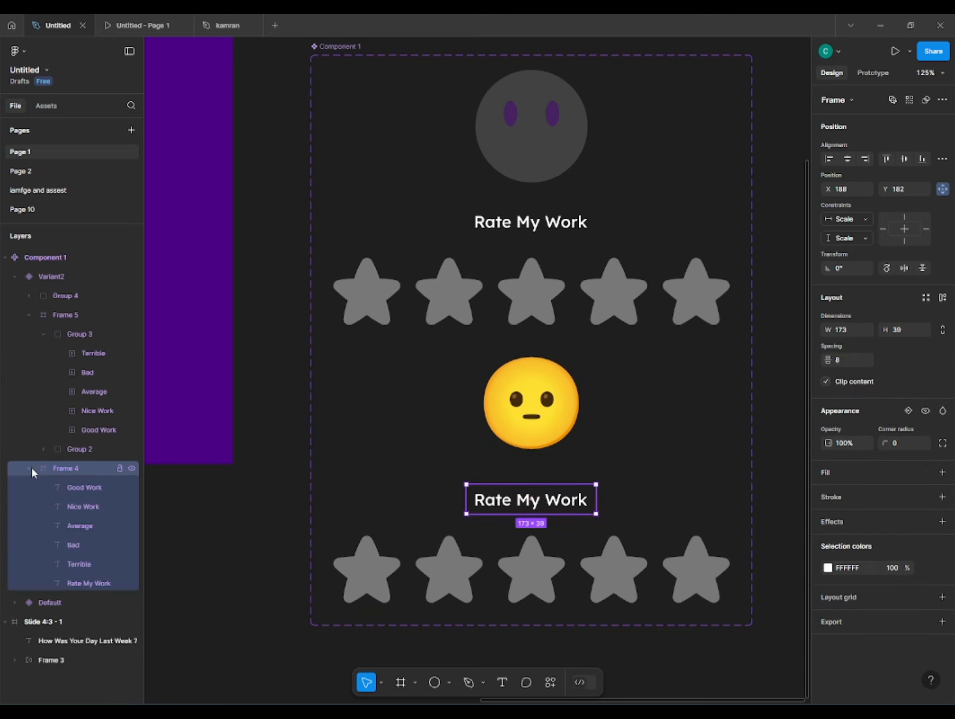
click(59, 486)
shift+click(77, 582)
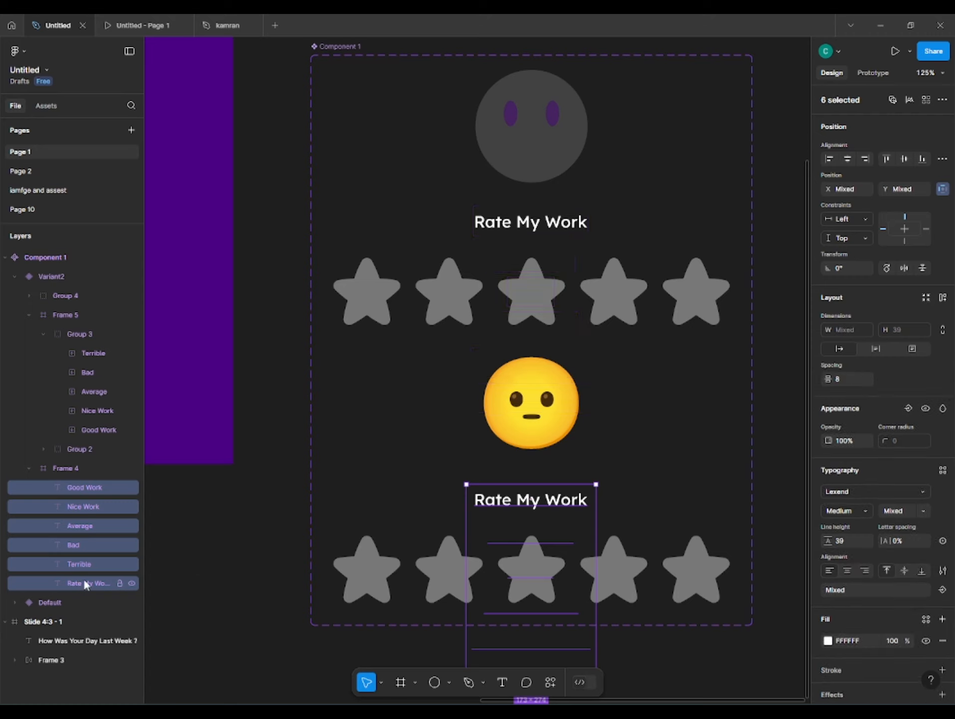
key(shift+Up)
key(shift+Up)
key(shift+Up)
key(shift+Up)
key(shift+Up)
key(shift+Up)
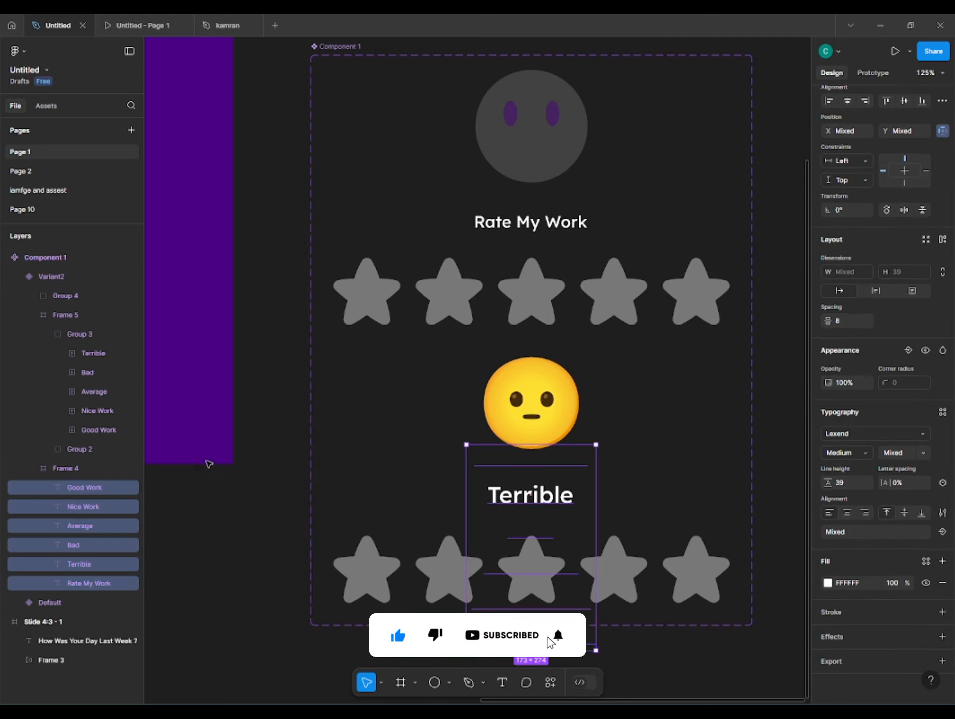
- Add a third variant to the component based on the "Terrible" variant
click(308, 436)
click(373, 420)
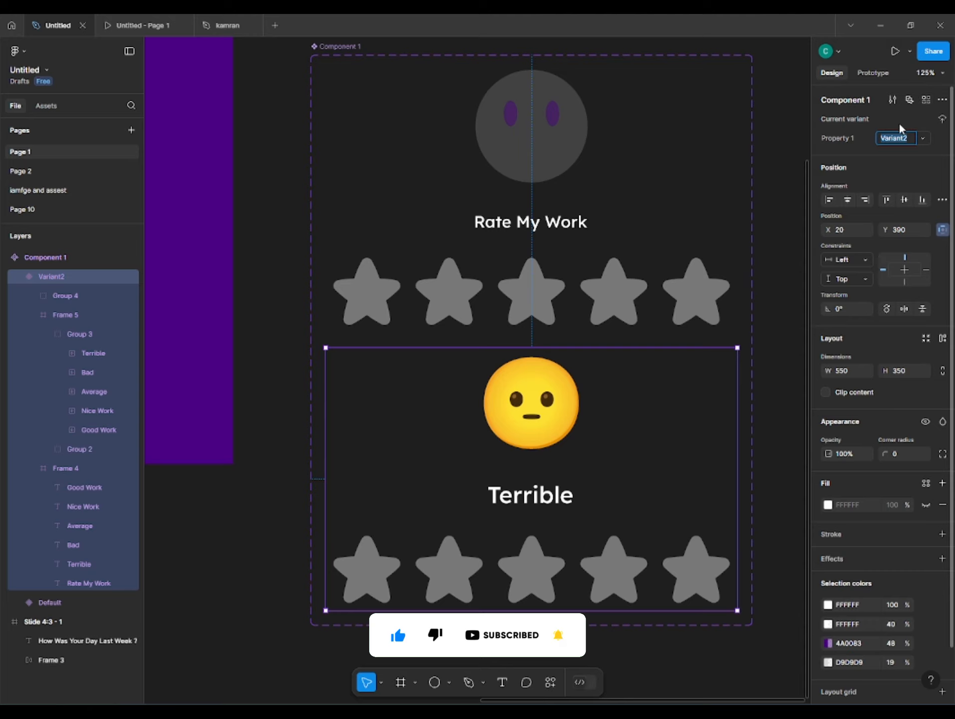
click(532, 638)
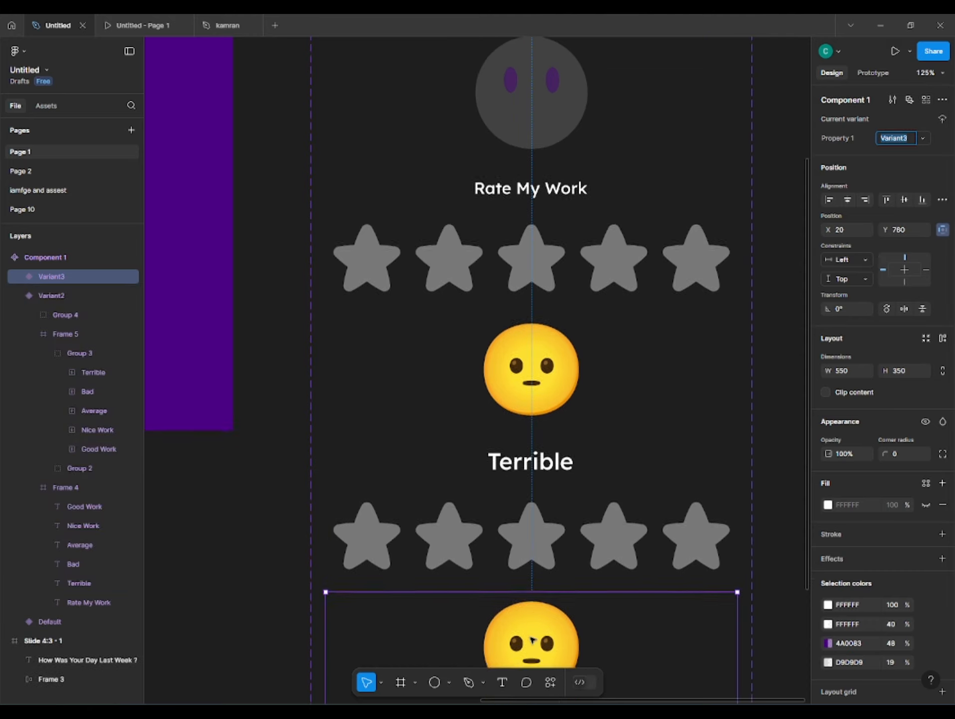
scroll(533, 640, down, 5)
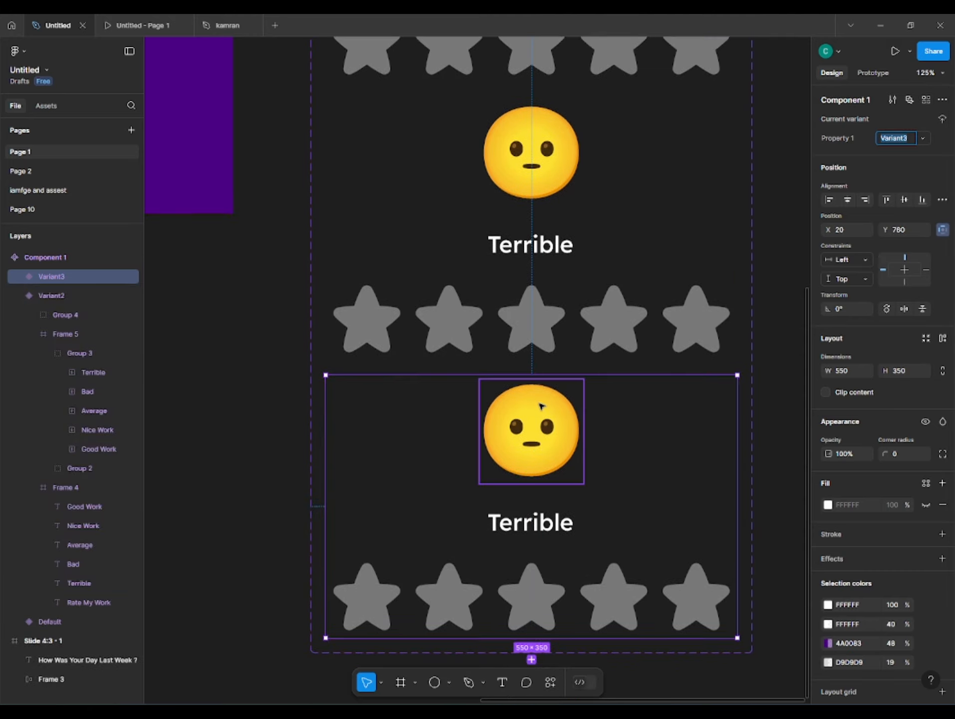
- In the third variant, shrink the Terrible emoji to 12 × 12 about its centre and set its GIF fill to 0%
click(537, 405)
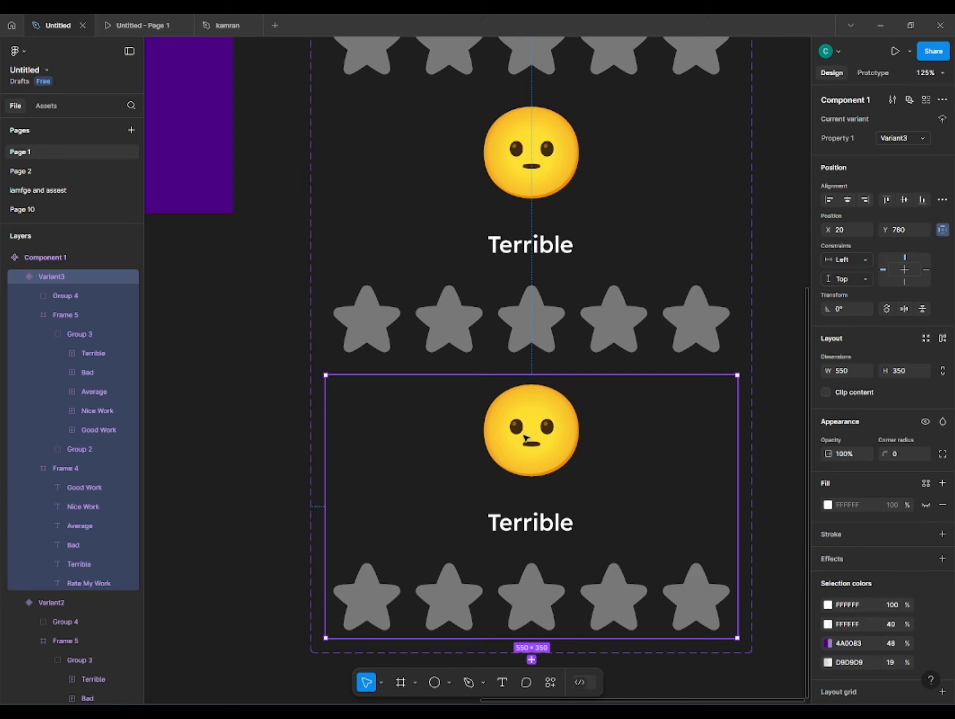
click(535, 425)
click(234, 405)
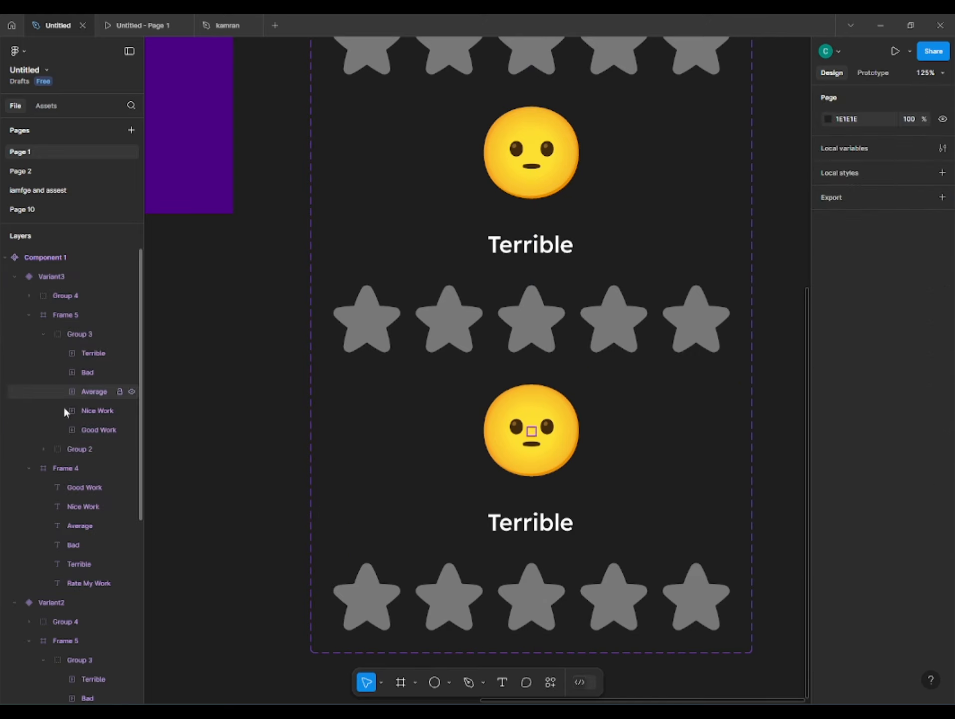
click(81, 353)
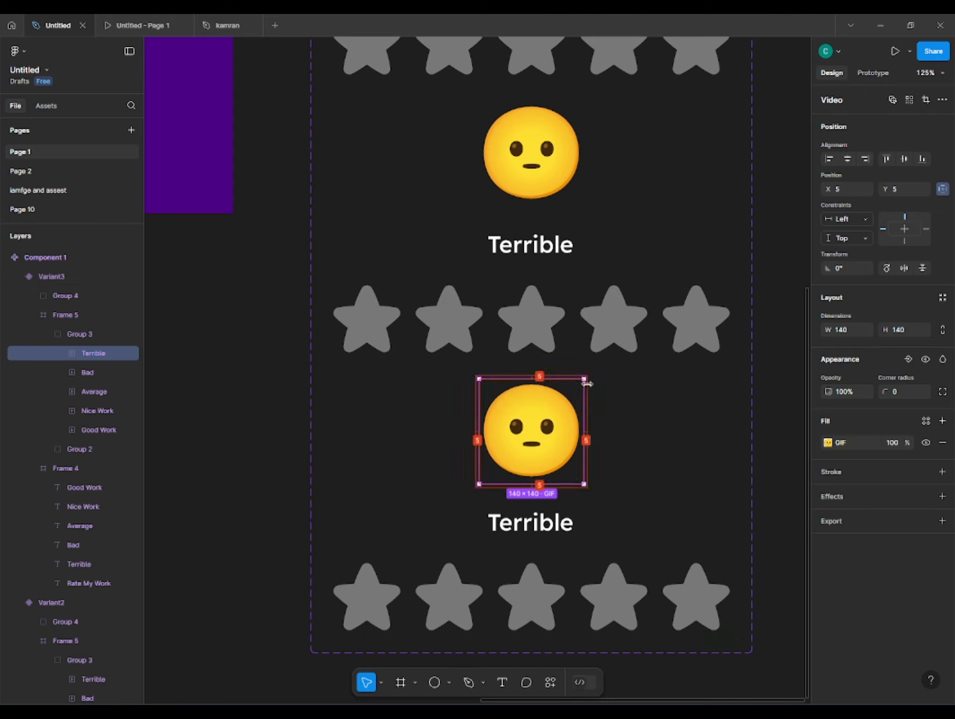
drag(584, 374, 556, 424)
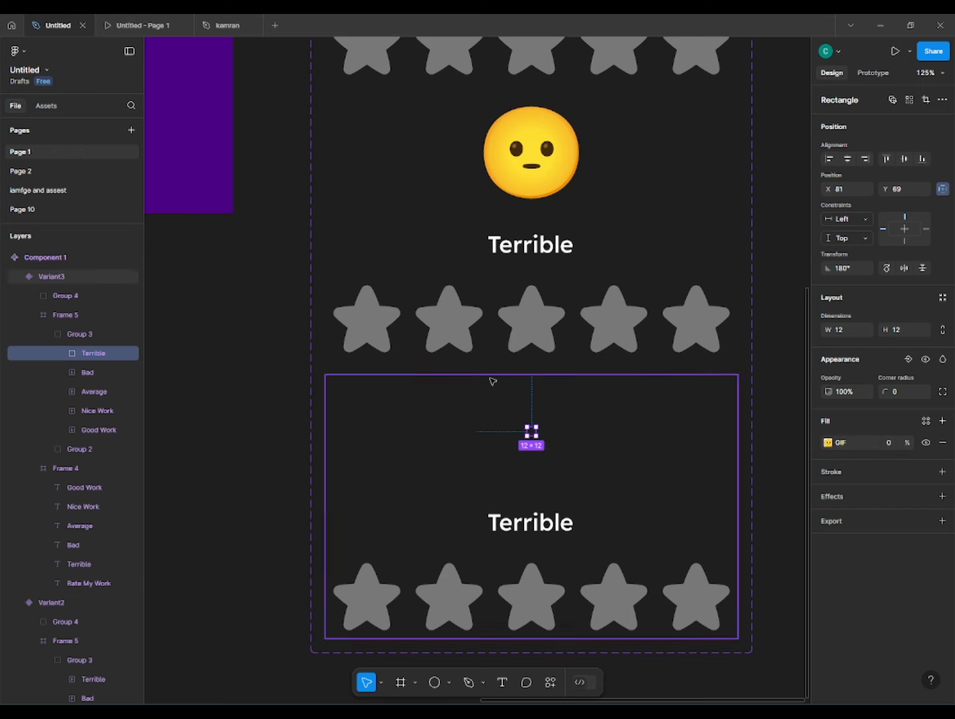
- Set the third variant's Bad emoji to 100% opacity and enlarge it about its centre to 150 × 150
click(85, 371)
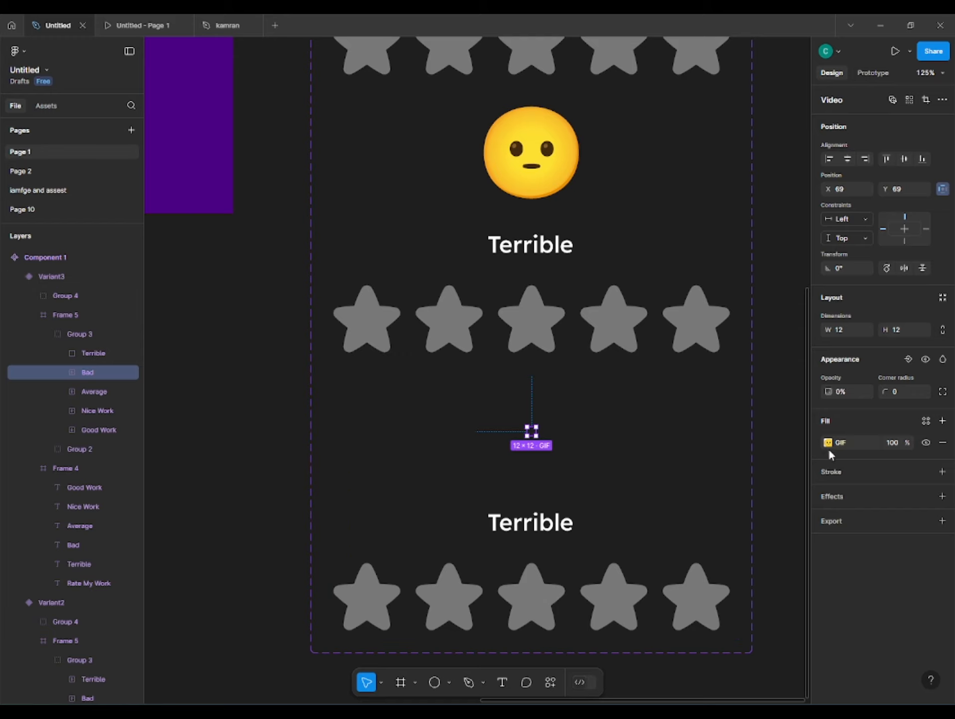
drag(828, 392, 833, 392)
drag(228, 328, 235, 329)
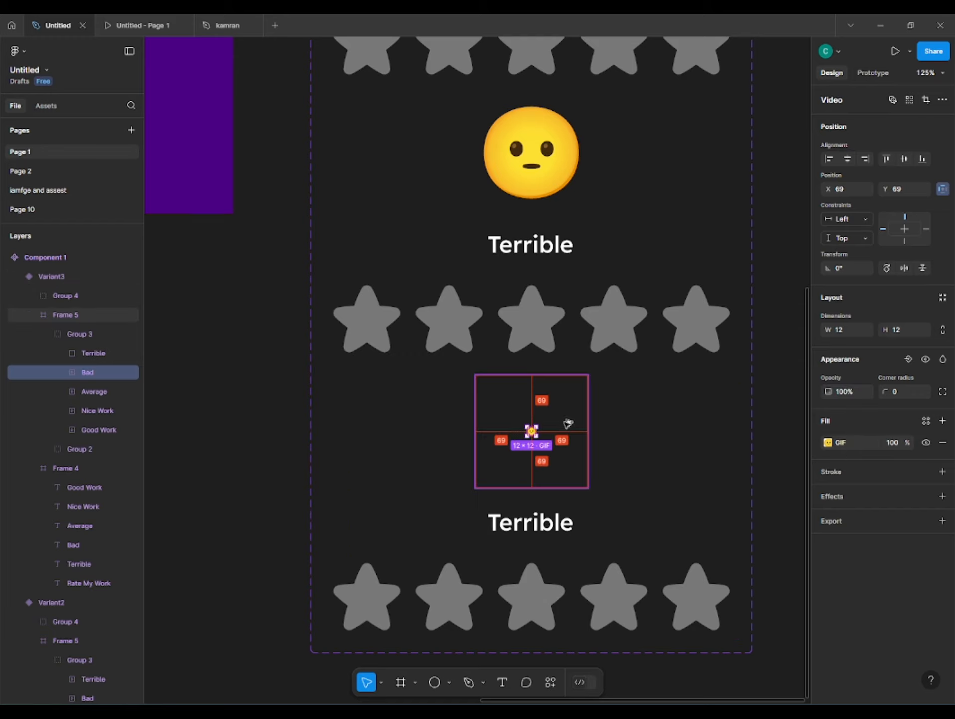
drag(537, 428, 587, 382)
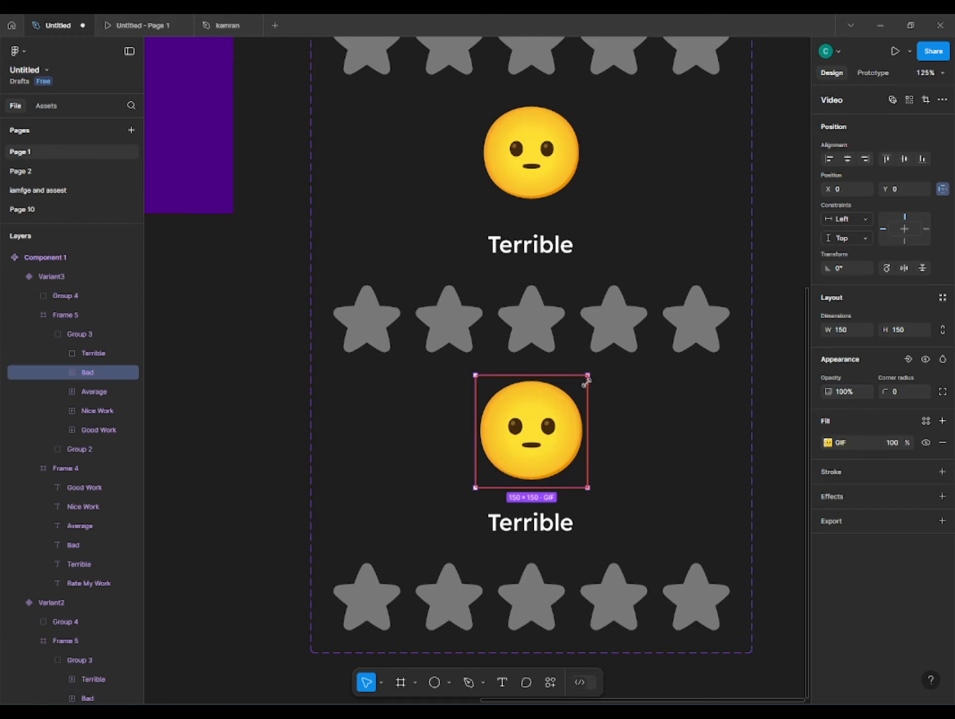
- Add a fourth variant to the component based on the third variant
scroll(529, 430, down, 1)
scroll(456, 454, down, 3)
click(589, 460)
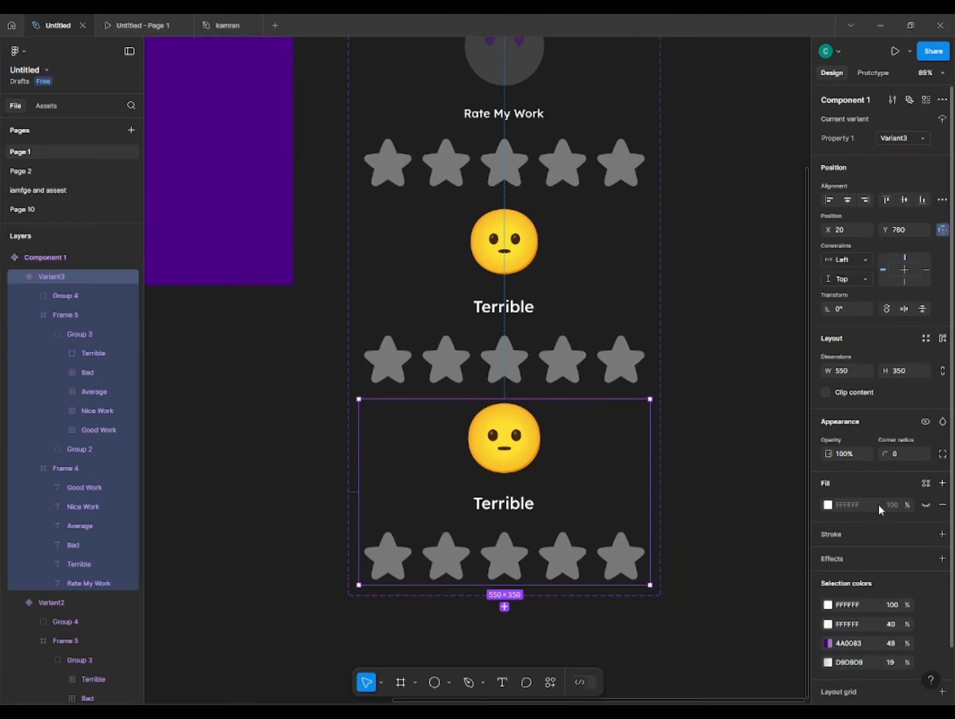
scroll(573, 449, down, 1)
click(513, 612)
click(509, 499)
scroll(507, 390, down, 3)
click(508, 528)
drag(599, 523, 642, 494)
scroll(507, 644, up, 4)
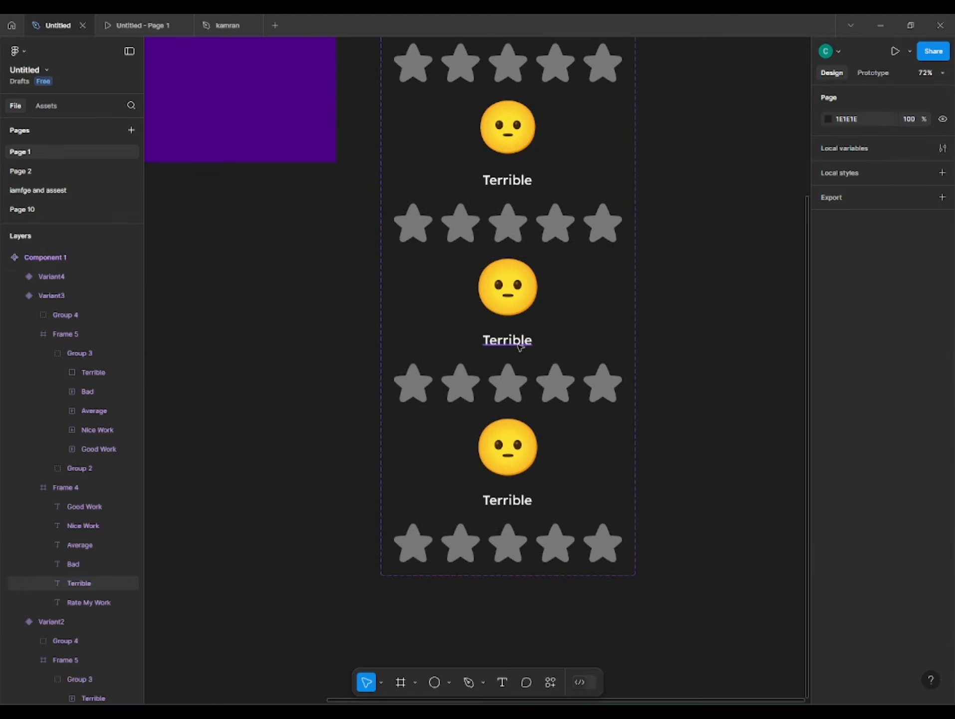
- Move all six rating labels in the third variant up together until "Bad" shows in the label frame
ctrl+click(519, 345)
click(84, 506)
shift+click(82, 606)
key(shift+Up)
key(shift+Up)
key(shift+Up)
key(shift+Up)
key(shift+Up)
- Move all six rating labels in the fourth variant up together until "Bad" shows in the label frame
ctrl+click(517, 496)
click(77, 488)
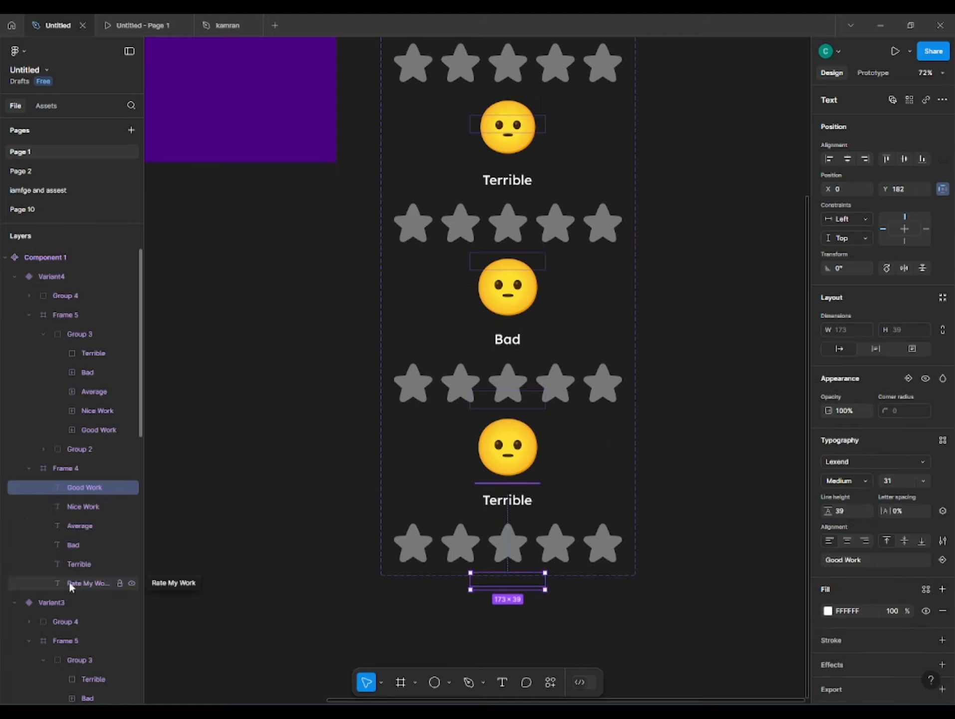
shift+click(74, 583)
key(shift+Up)
key(shift+Up)
key(shift+Up)
key(shift+Up)
key(shift+Up)
- In the fourth variant, shrink and hide the Bad emoji, then reveal the Average emoji and enlarge it to fill the face frame
scroll(589, 424, up, 2)
ctrl+click(514, 445)
scroll(511, 436, up, 3)
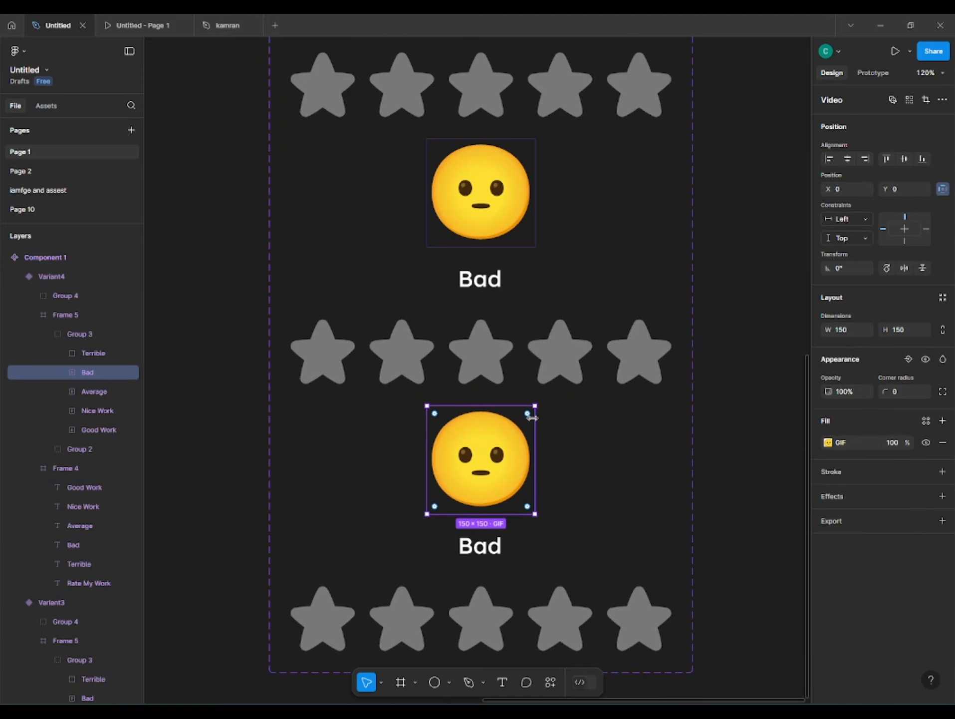
drag(534, 405, 491, 447)
click(83, 393)
drag(889, 445, 905, 391)
drag(486, 455, 535, 406)
- Move the fourth variant's rating labels up together until "Average" shows, nudging them down slightly to centre it in the frame
ctrl+click(524, 549)
click(75, 488)
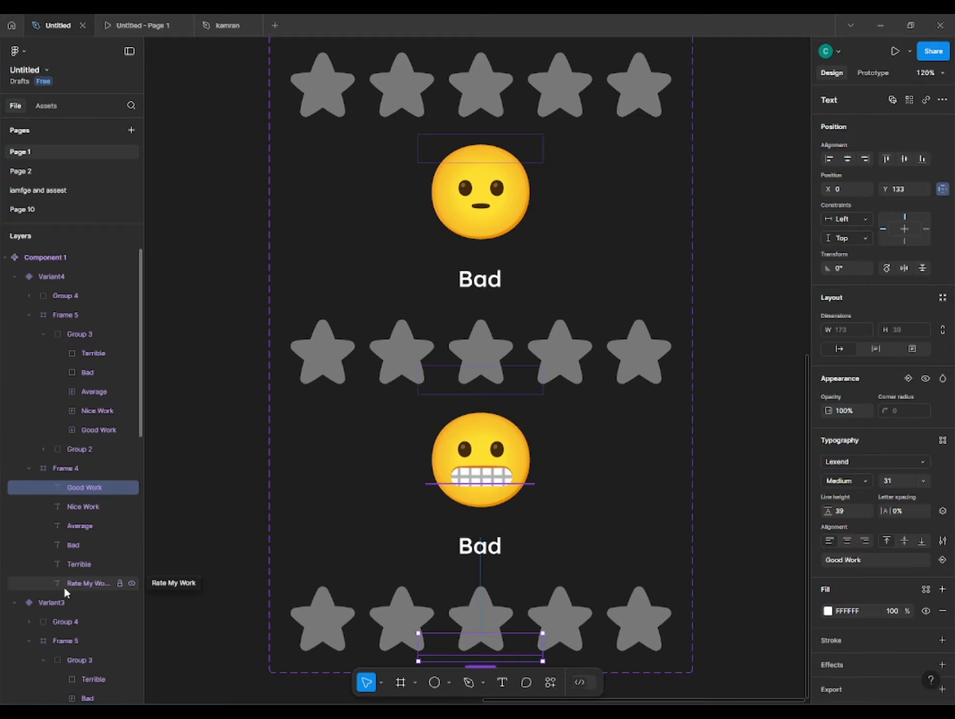
shift+click(64, 583)
key(shift+Up)
key(shift+Up)
key(shift+Up)
key(shift+Up)
key(shift+Up)
key(Down)
key(Down)
key(Down)
- Add a fifth variant to the component based on the "Average" variant
scroll(65, 584, down, 1)
scroll(386, 539, down, 1)
scroll(390, 531, down, 2)
click(424, 491)
scroll(424, 494, down, 2)
click(435, 564)
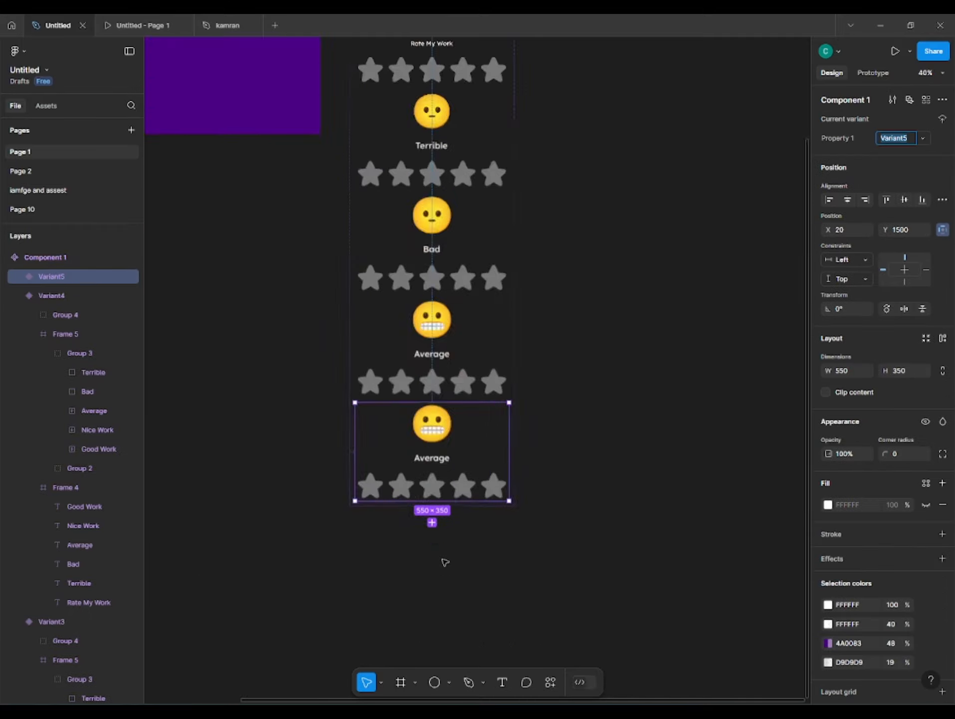
click(443, 561)
- In the fifth variant, show the "Nice Work" label and replace the Average emoji with the Nice Work emoji, filling the face frame
scroll(433, 496, up, 5)
ctrl+click(430, 440)
click(439, 269)
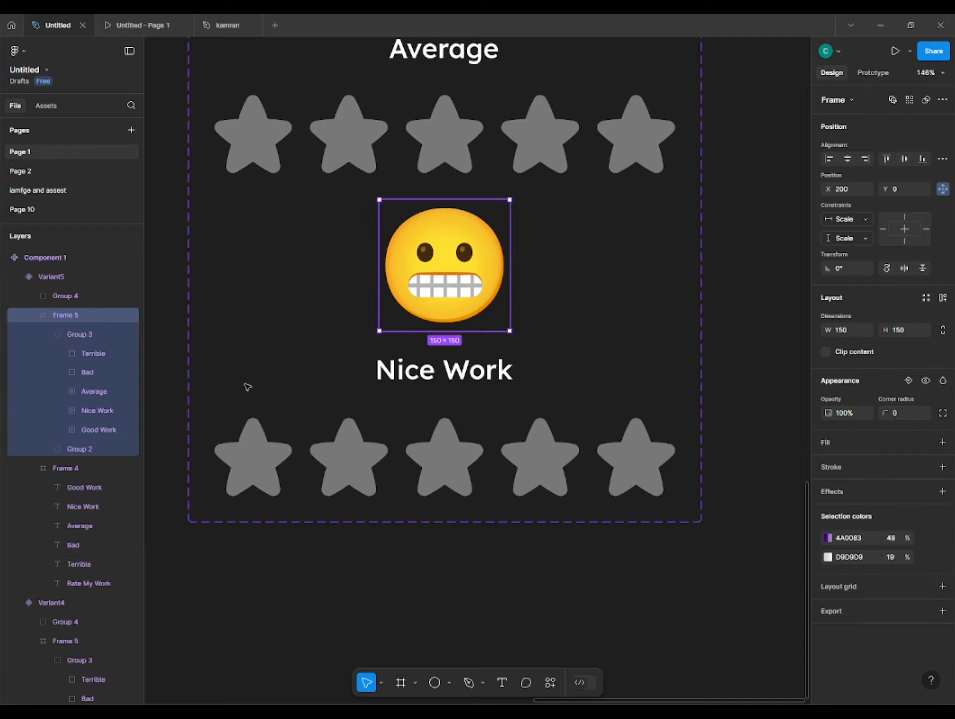
click(92, 354)
click(93, 392)
mouse_move(512, 199)
mouse_down()
mouse_move(440, 269)
mouse_move(509, 200)
mouse_up()
click(926, 442)
click(97, 410)
key(0)
- Add a sixth variant to the component based on the "Nice Work" variant
click(569, 564)
scroll(568, 564, down, 4)
click(547, 446)
click(512, 560)
- Move all six rating labels in the sixth variant up together until "Good Work" shows in the label frame
scroll(517, 482, down, 3)
double_click(510, 477)
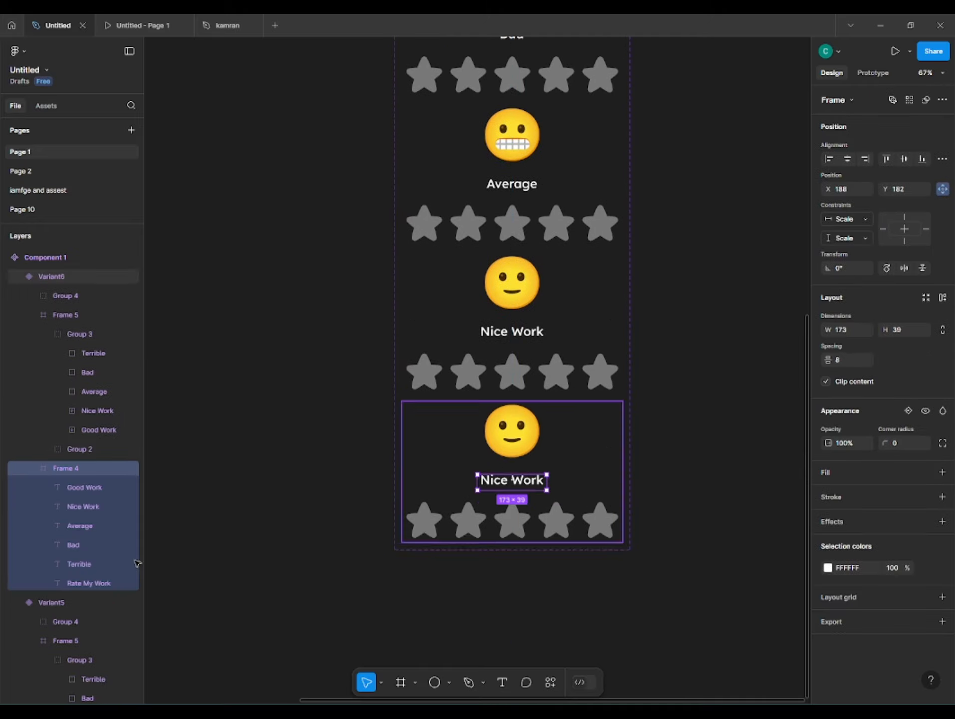
click(85, 488)
shift+click(91, 585)
key(shift+Up)
key(shift+Up)
key(shift+Up)
key(shift+Up)
key(shift+Up)
- In the sixth variant, shrink and hide the Nice Work emoji, then set the Good Work emoji to 100% opacity and enlarge it to 150 × 150
click(75, 414)
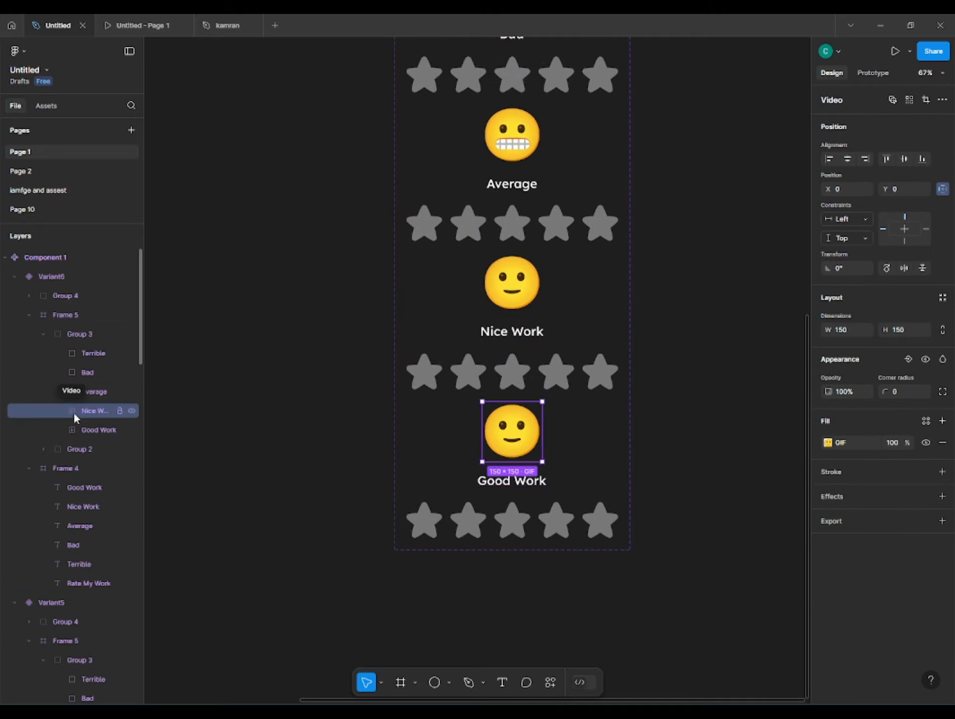
drag(542, 402, 522, 425)
click(942, 442)
click(99, 430)
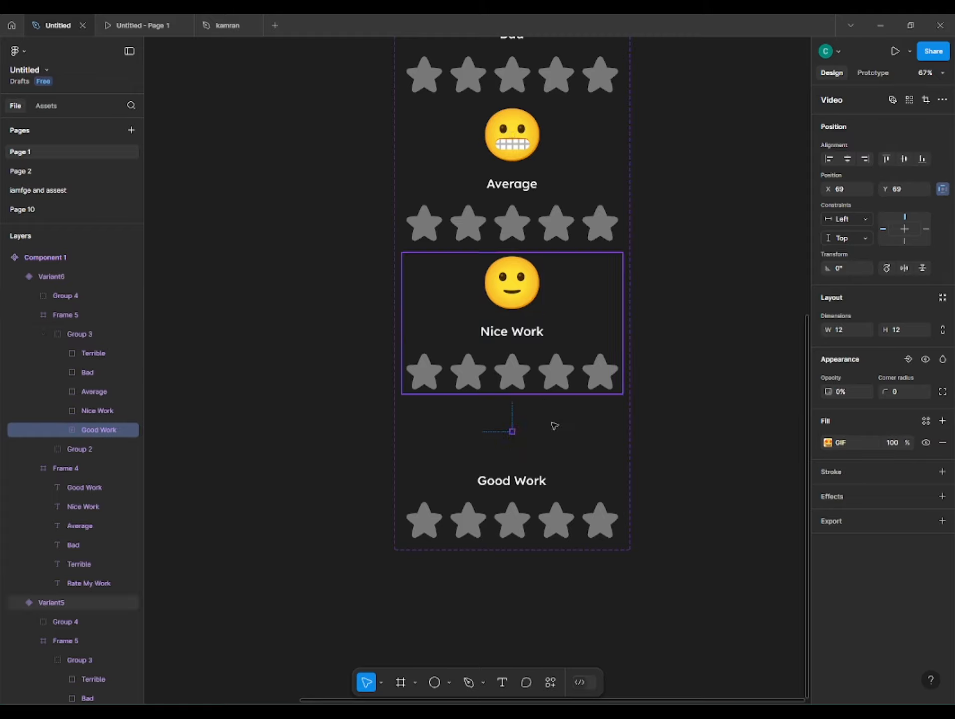
drag(829, 392, 127, 335)
scroll(515, 433, up, 3)
drag(516, 427, 547, 400)
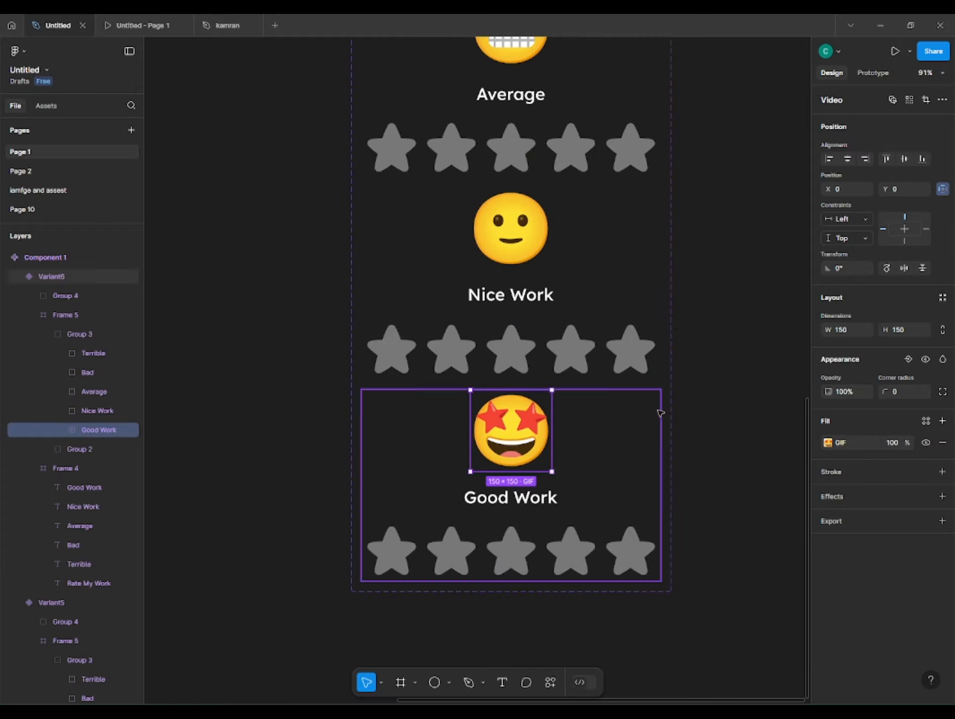
click(723, 479)
- Give the first star of the "Terrible" variant a linear gradient fill with orange stops FF8000 and FF7700 at 100% opacity
scroll(679, 483, down, 3)
scroll(605, 590, down, 4)
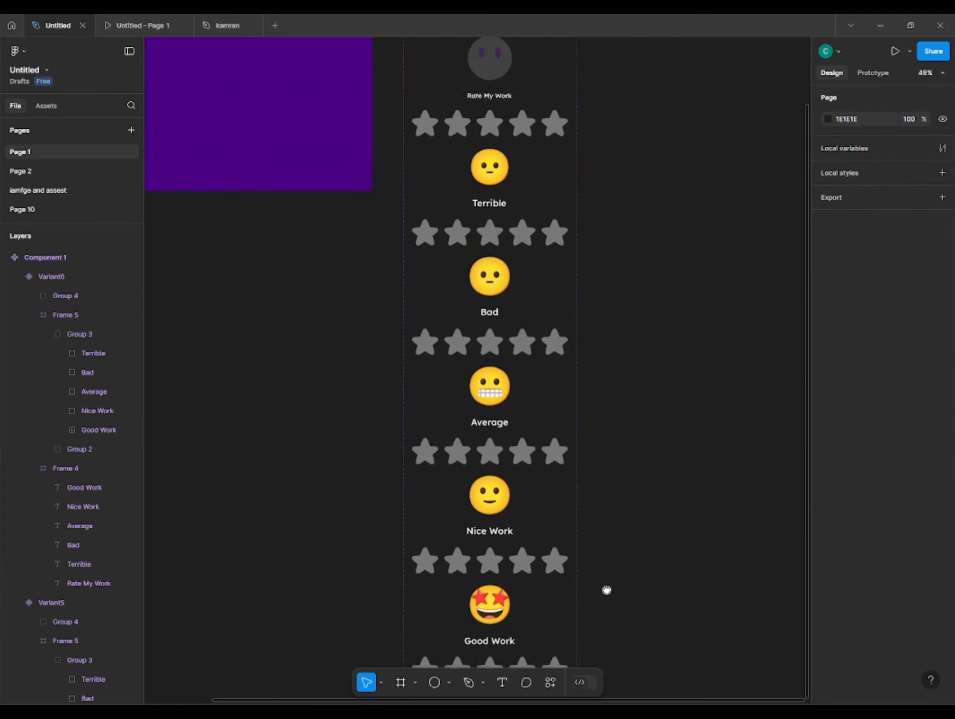
scroll(488, 314, up, 4)
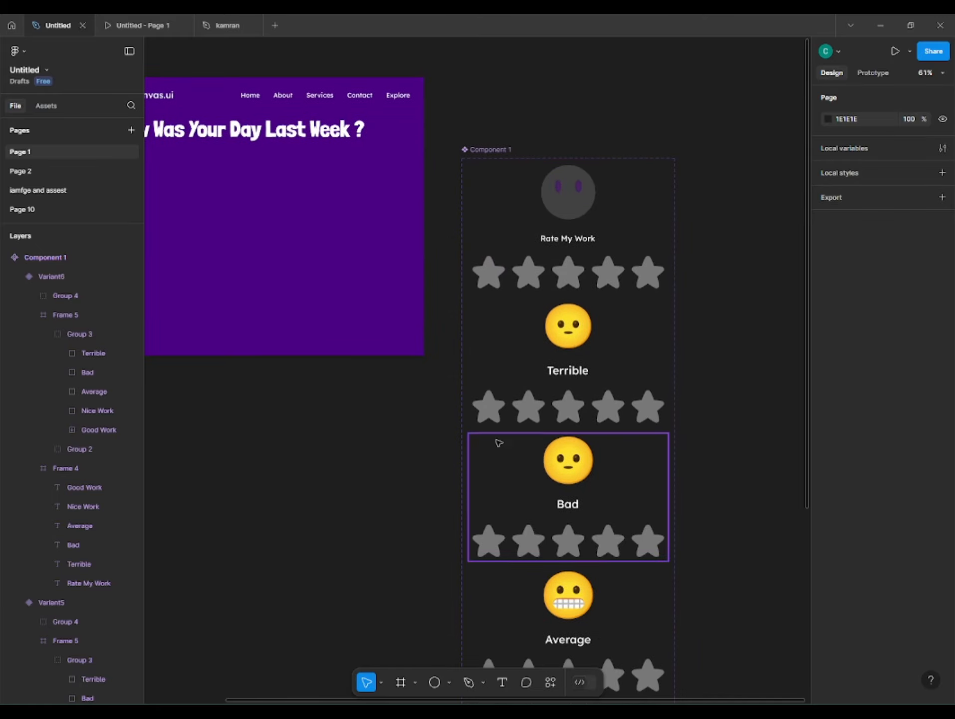
ctrl+click(489, 405)
click(828, 442)
click(697, 390)
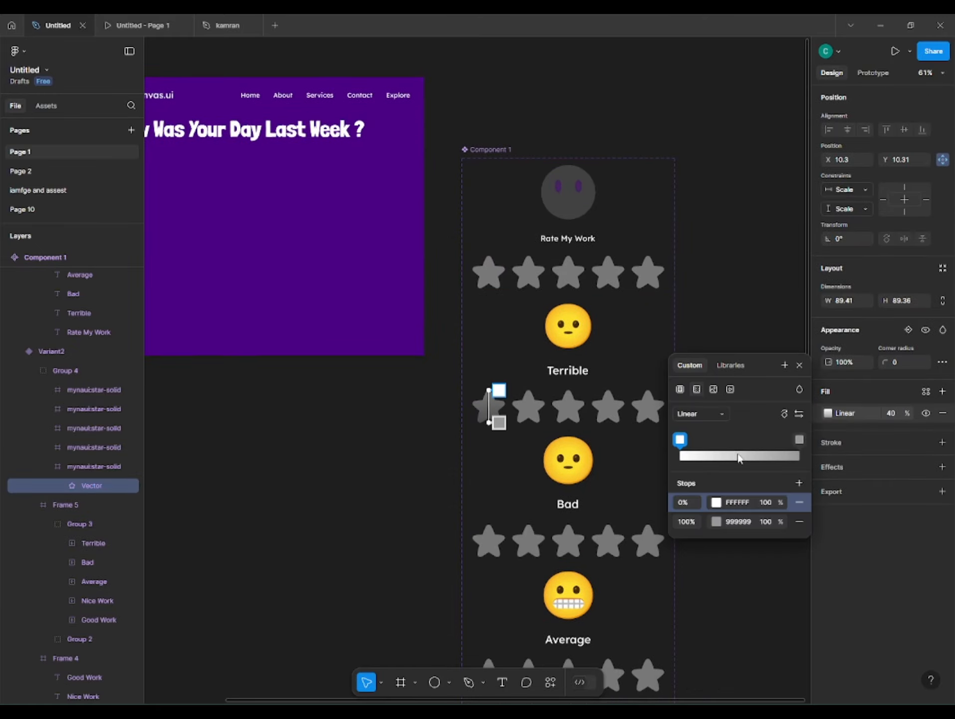
click(717, 502)
click(591, 561)
click(569, 560)
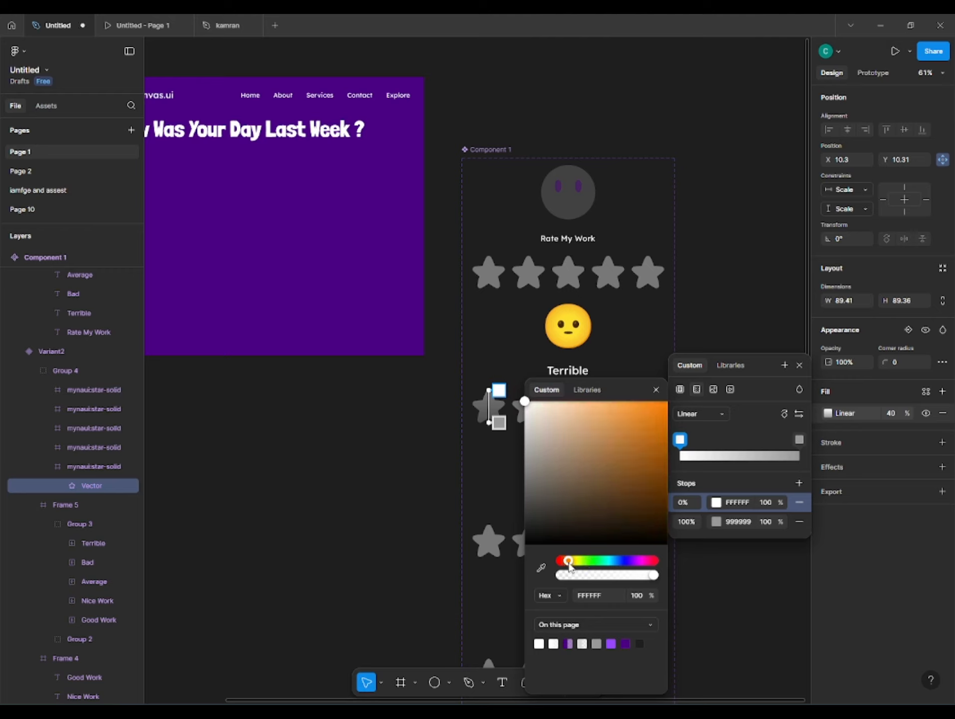
drag(615, 468, 668, 401)
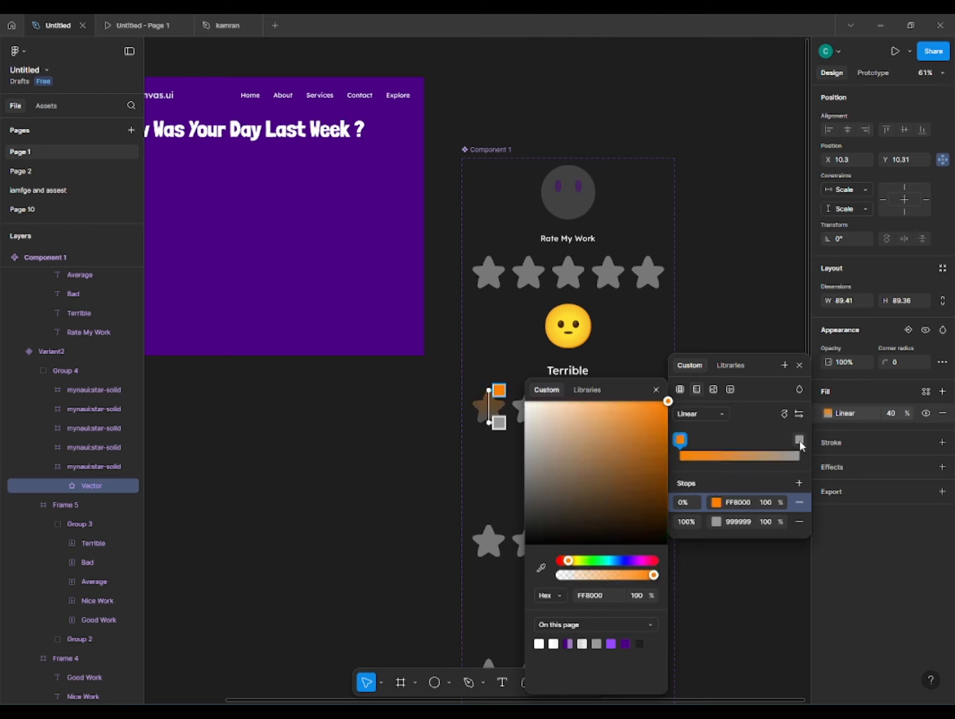
click(716, 521)
mouse_move(564, 561)
mouse_down()
mouse_move(584, 561)
mouse_move(567, 560)
mouse_up()
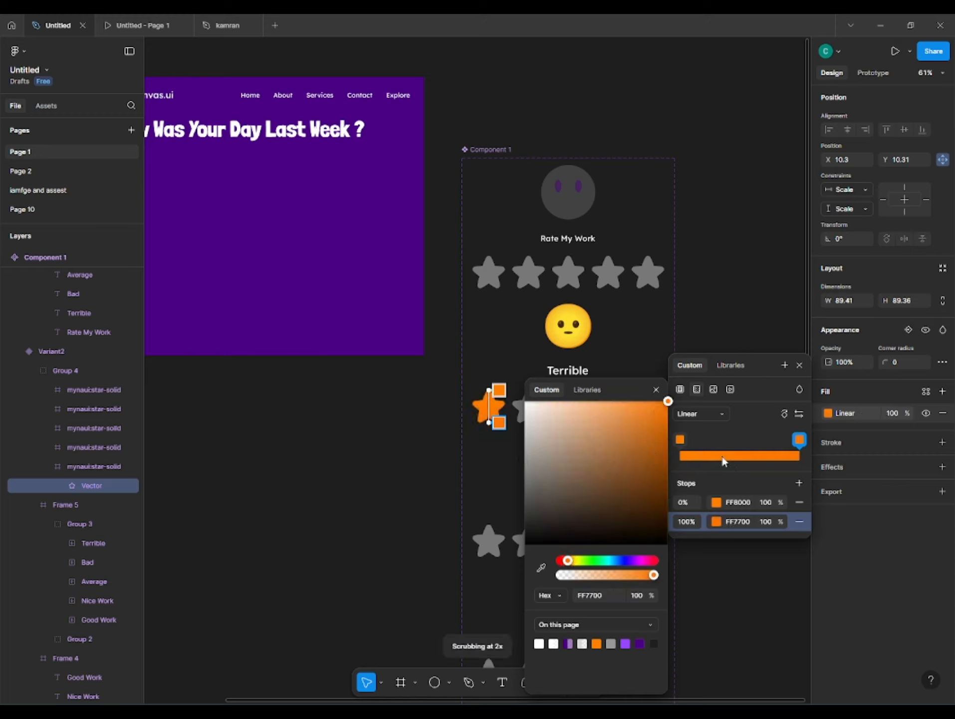
- Recolour the star's gradient from yellow FFE100 at the first stop to dark yellow B29D00 at the last stop
click(680, 439)
drag(569, 561, 574, 561)
click(782, 458)
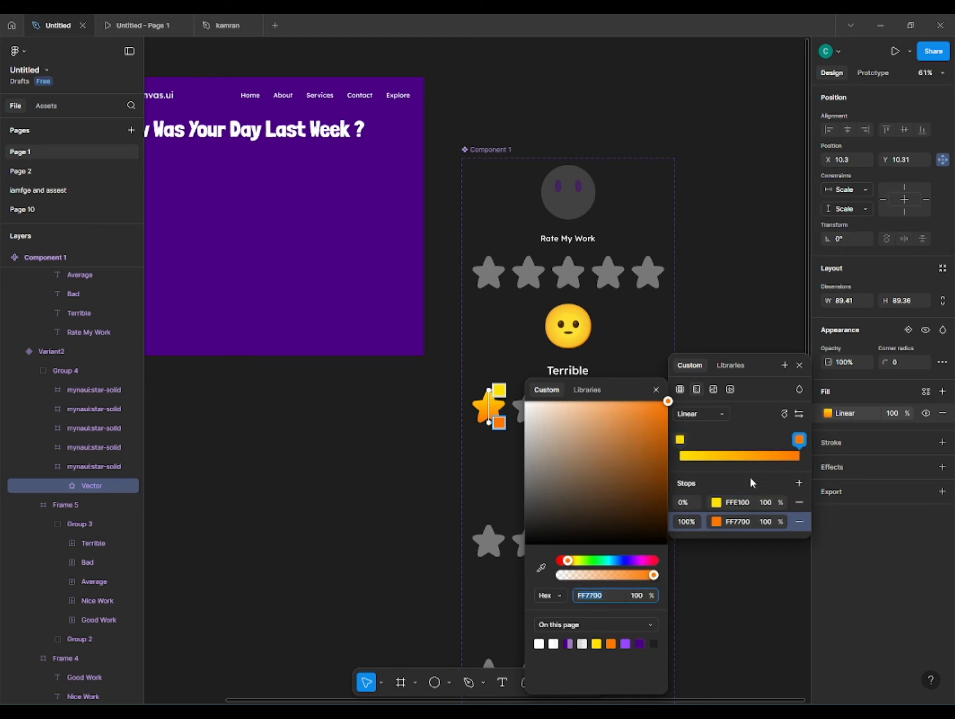
click(736, 502)
click(747, 521)
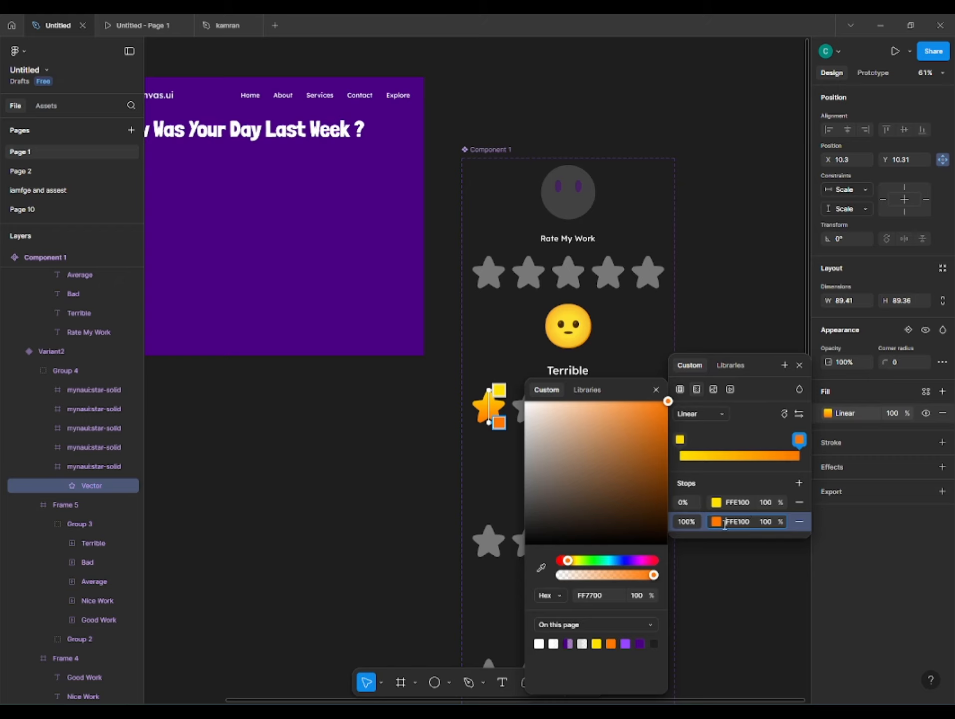
key(Return)
drag(667, 402, 687, 444)
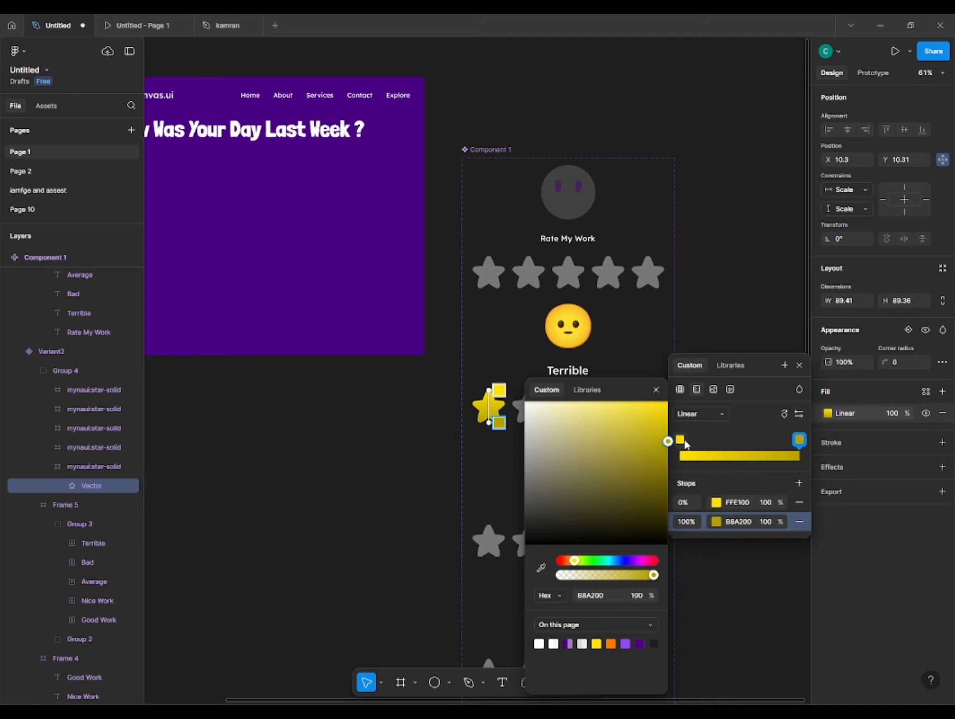
click(799, 365)
- Copy the star's gradient fill onto the first two stars of "Bad", three of "Average", four of "Nice Work" and all five of "Good Work"
click(834, 420)
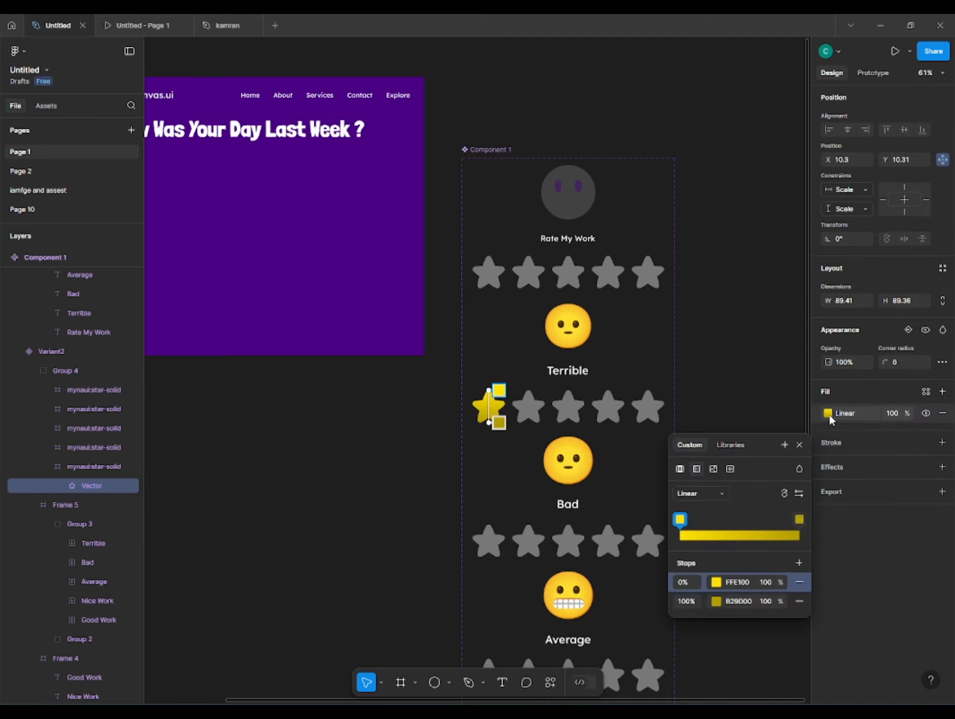
click(472, 461)
drag(488, 544, 483, 339)
double_click(482, 336)
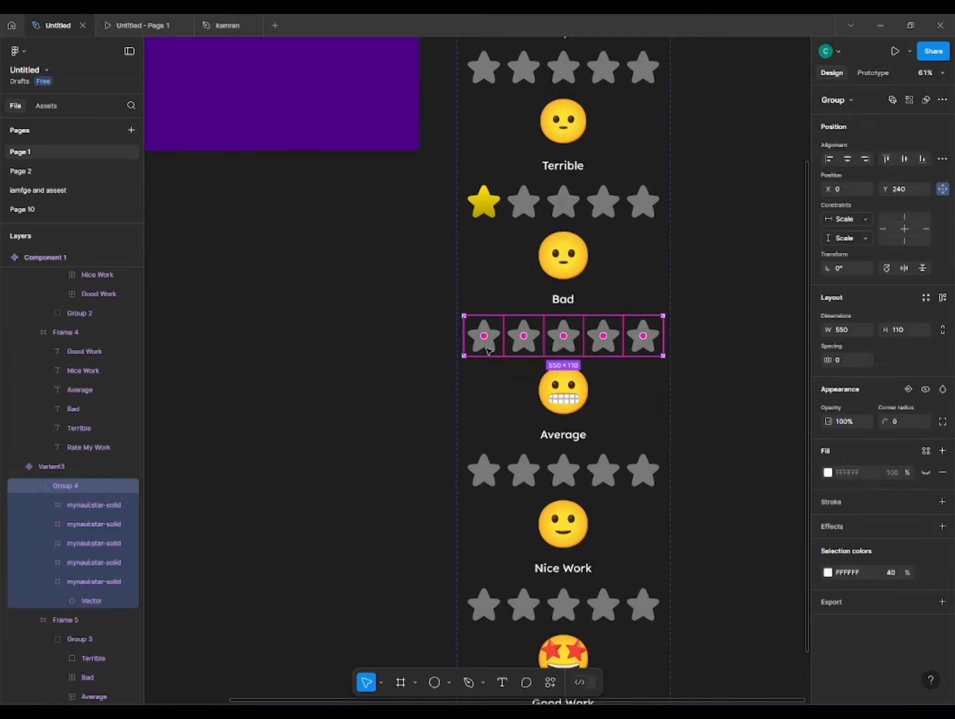
click(487, 349)
shift+click(483, 479)
shift+click(523, 470)
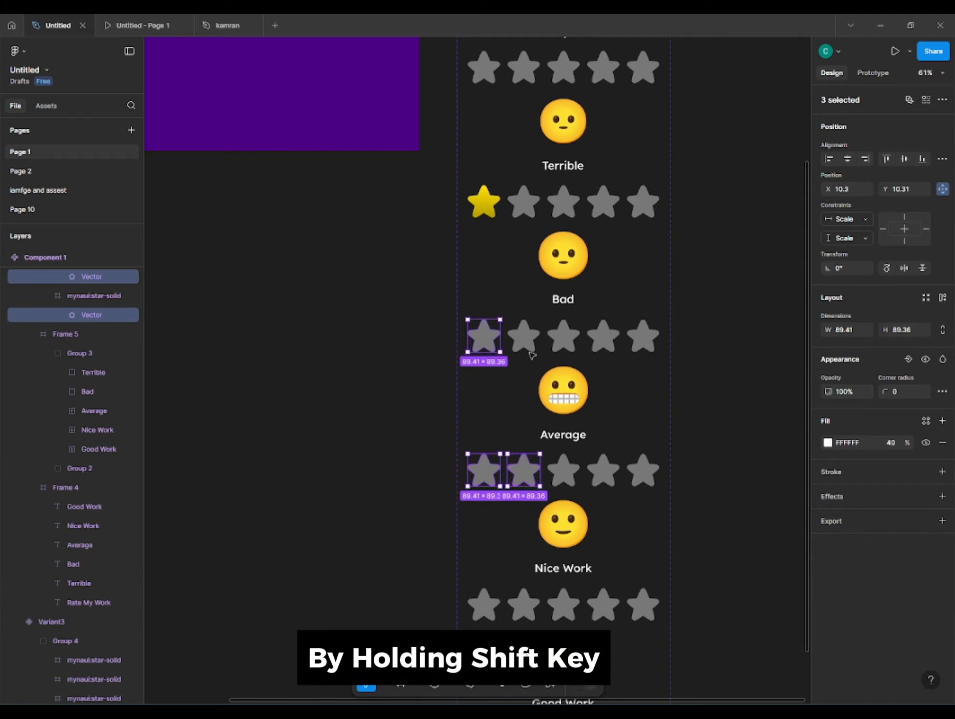
shift+click(523, 335)
shift+click(483, 604)
shift+click(523, 605)
shift+click(566, 602)
scroll(566, 599, down, 1)
scroll(565, 599, down, 4)
shift+click(487, 522)
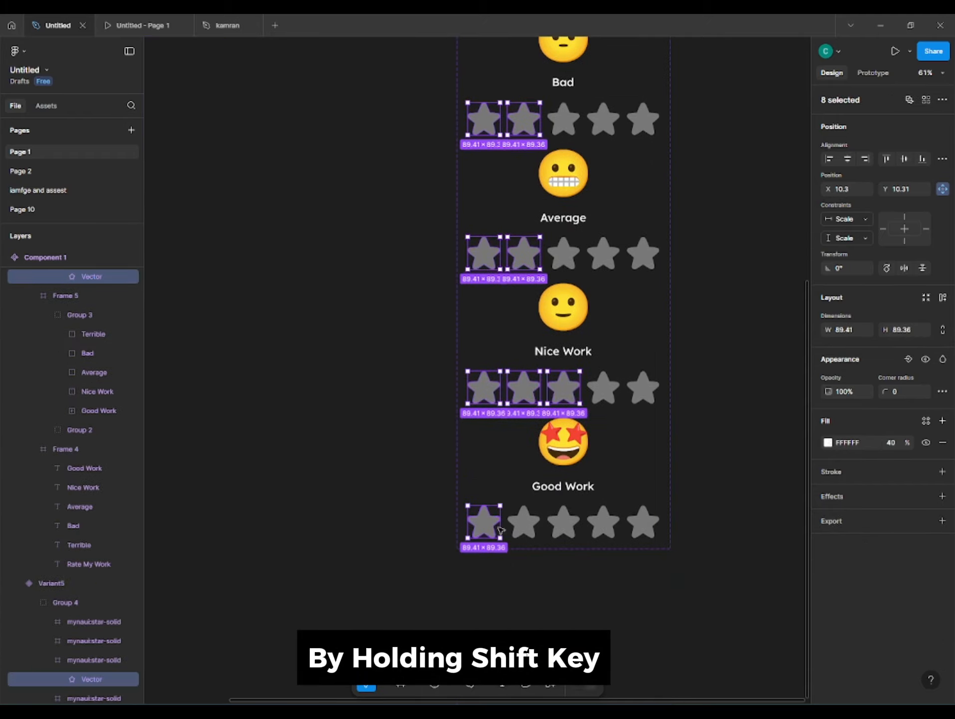
shift+click(524, 522)
shift+click(564, 522)
shift+click(604, 522)
shift+click(642, 522)
scroll(641, 514, up, 1)
shift+click(606, 435)
shift+click(567, 301)
key(ctrl+v)
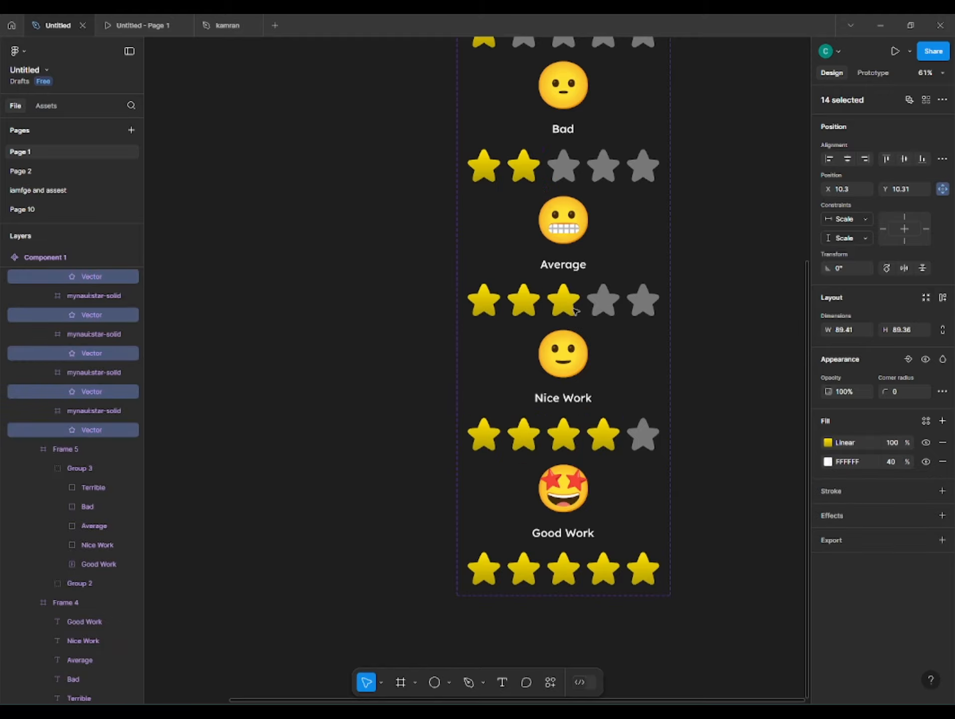
- Place an instance of Component 1 on the purple slide, centred horizontally below the heading
scroll(407, 457, up, 4)
scroll(404, 464, down, 1)
click(401, 470)
drag(438, 275, 391, 500)
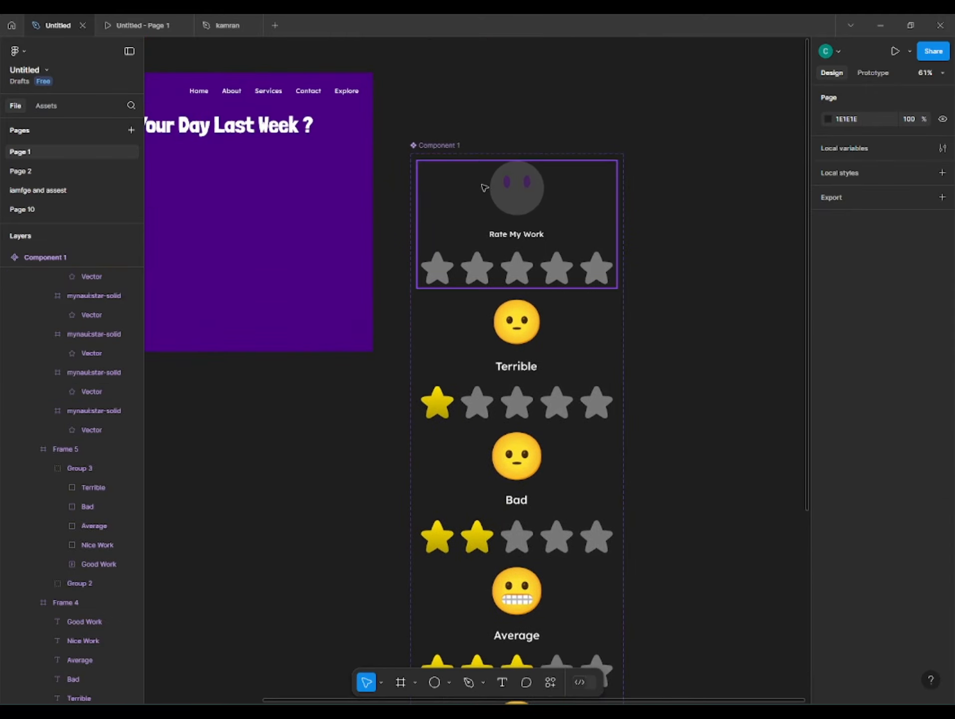
click(46, 106)
drag(35, 199, 263, 240)
drag(204, 448, 445, 504)
drag(527, 323, 448, 318)
click(847, 197)
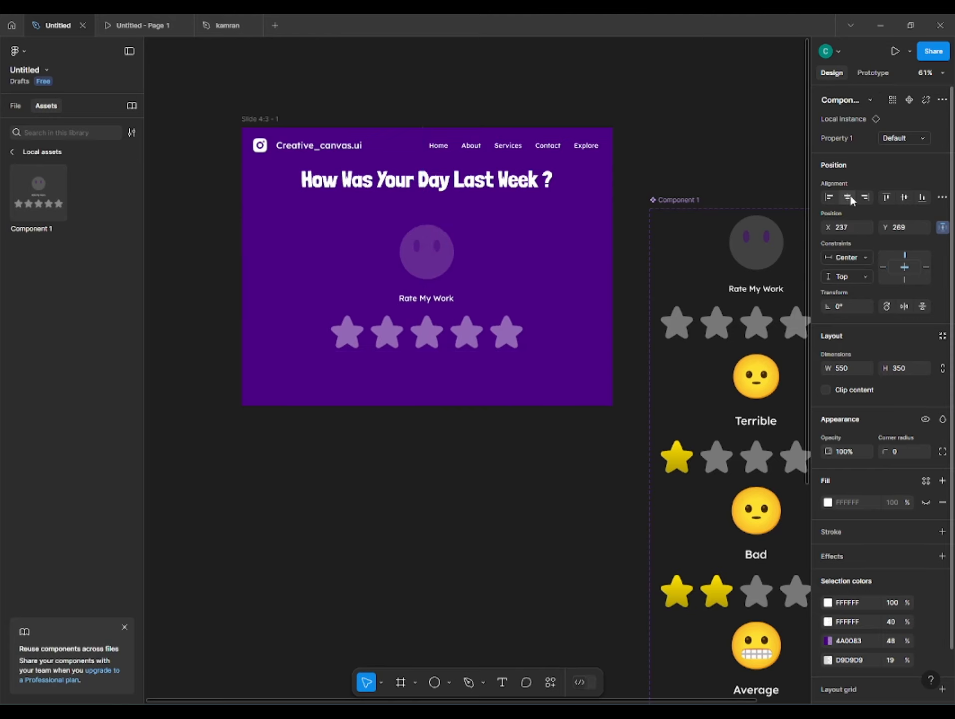
click(904, 197)
drag(439, 245, 433, 264)
- Set the slide heading's line height to 70 and shift the heading down slightly to Y 136
drag(445, 180, 444, 188)
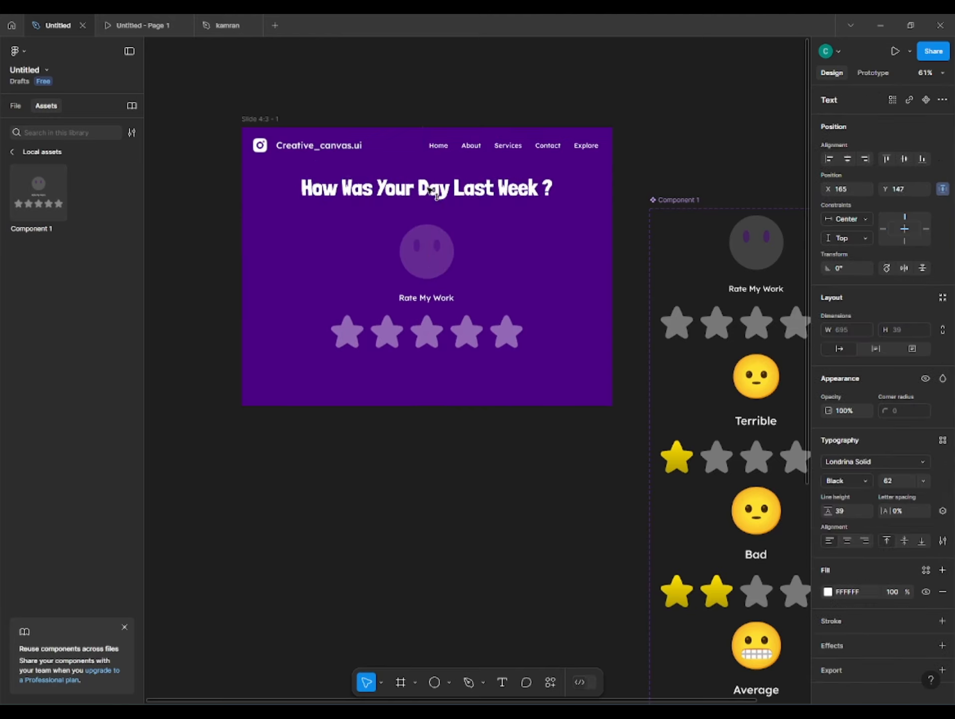
drag(839, 511, 857, 511)
drag(455, 194, 456, 192)
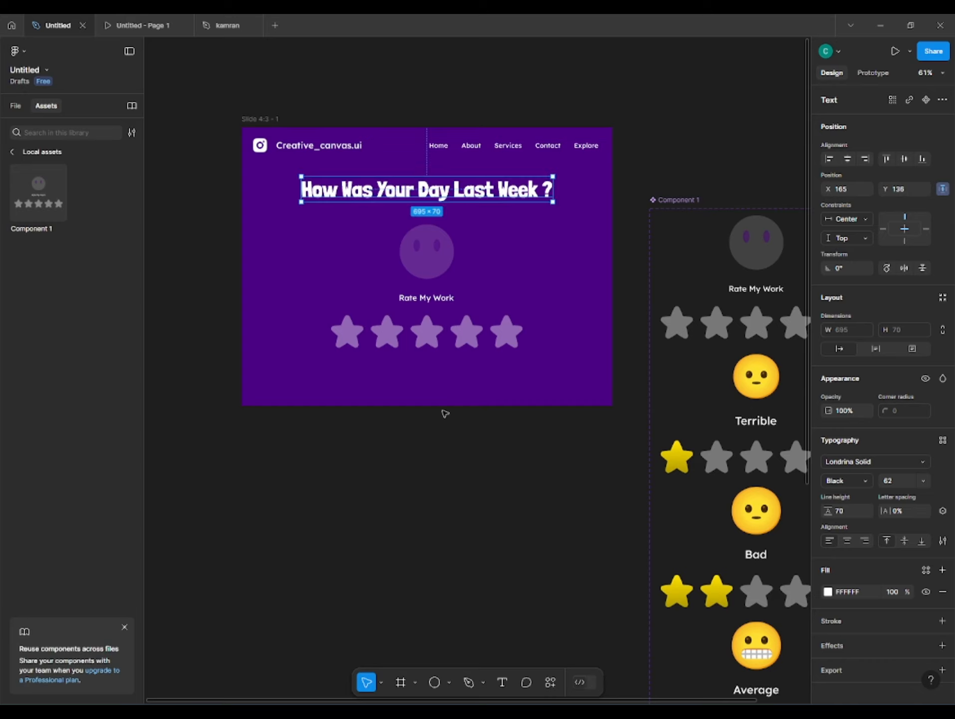
click(443, 412)
- Add a prototype connection from the first star of the default "Rate My Work" variant to the "Terrible" variant
mouse_move(455, 352)
mouse_down()
mouse_move(430, 358)
mouse_move(439, 355)
mouse_up()
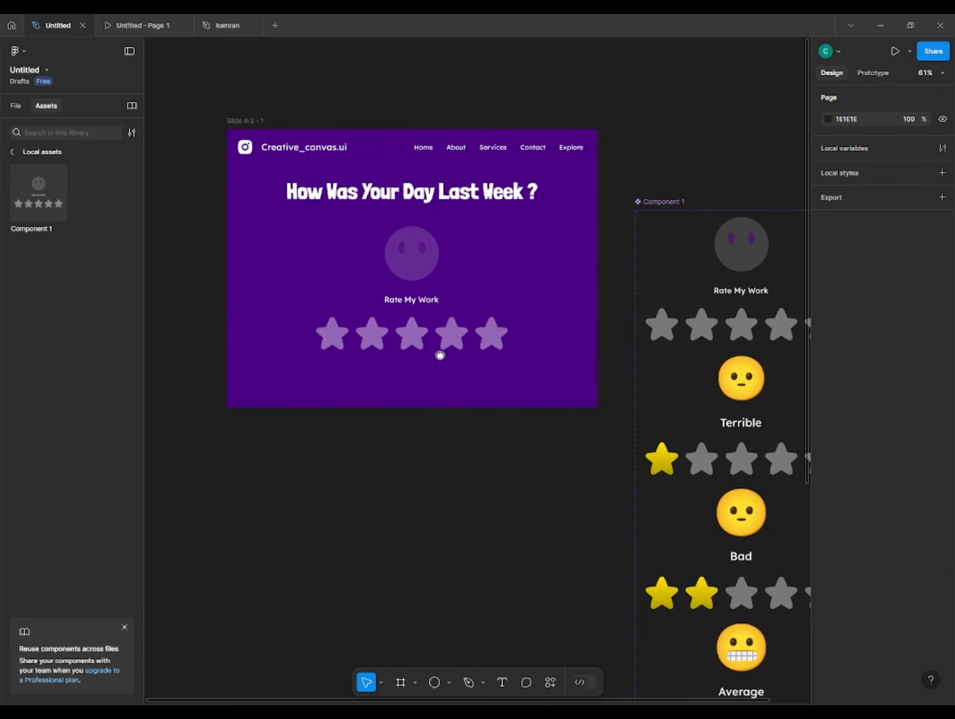
drag(719, 292, 565, 273)
click(624, 222)
drag(665, 219, 623, 209)
click(873, 72)
scroll(570, 323, up, 5)
click(358, 291)
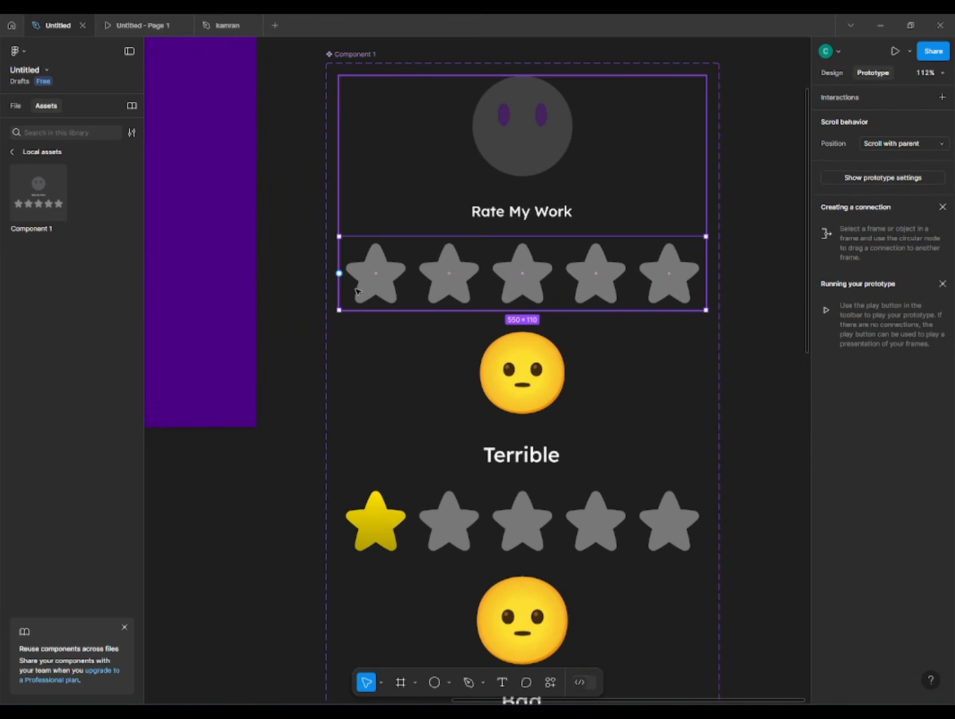
click(360, 290)
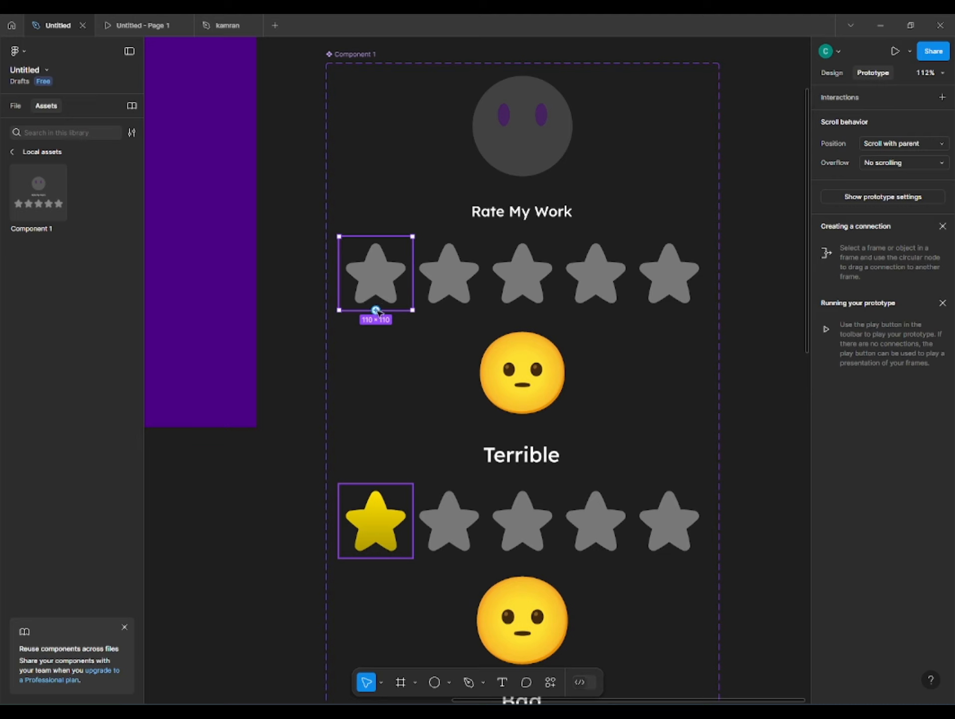
drag(376, 311, 377, 388)
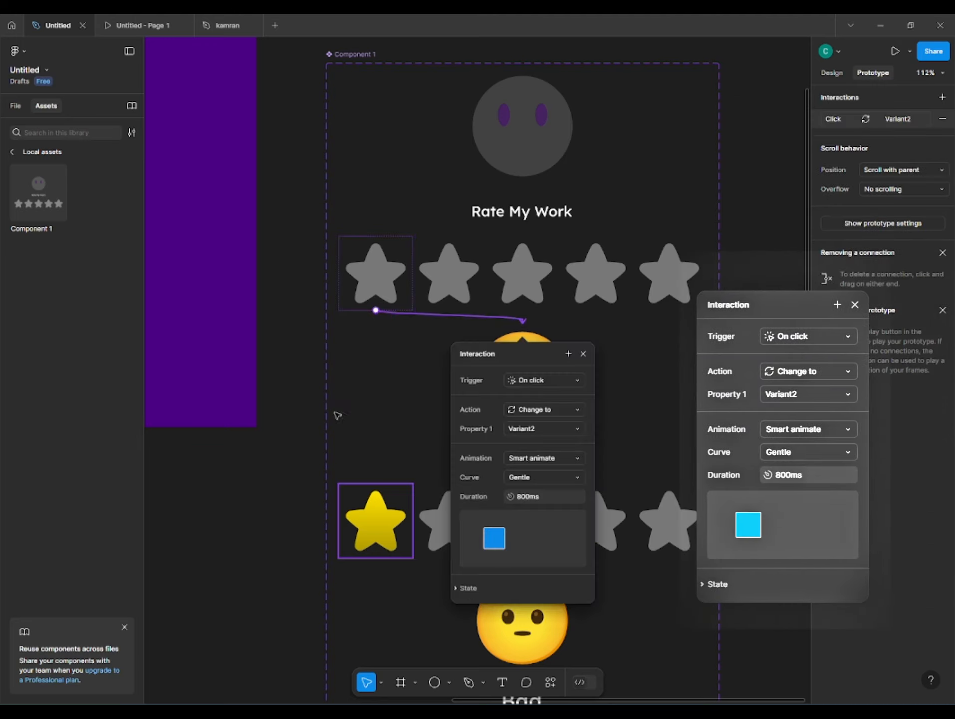
- Set the first star's interaction to trigger on click and use Smart animate with the Gentle curve
click(564, 381)
click(560, 378)
click(553, 455)
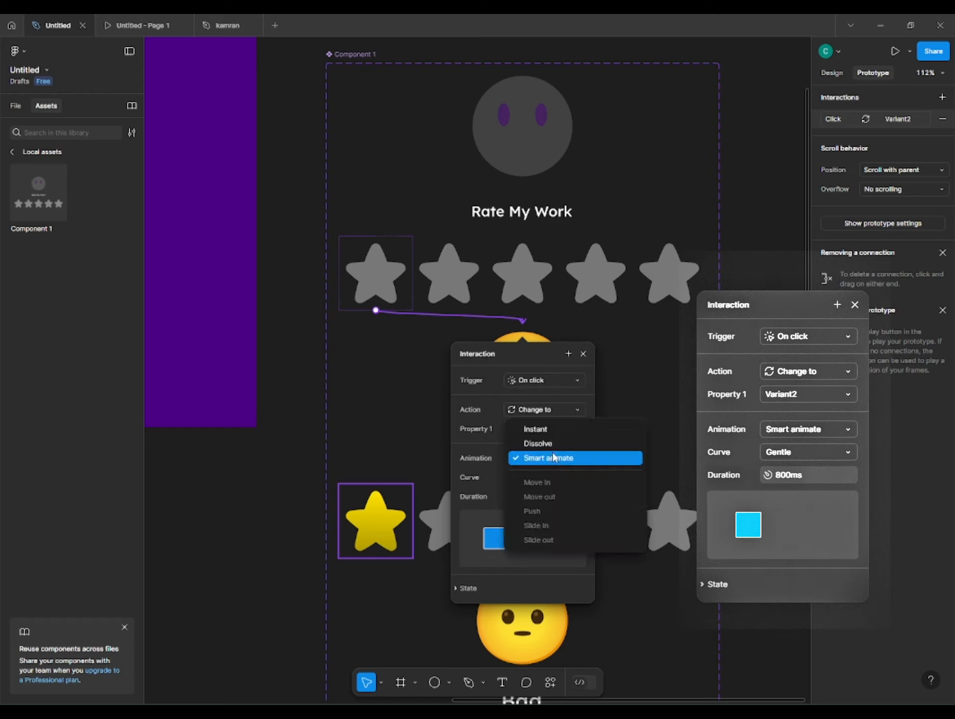
click(547, 458)
click(546, 479)
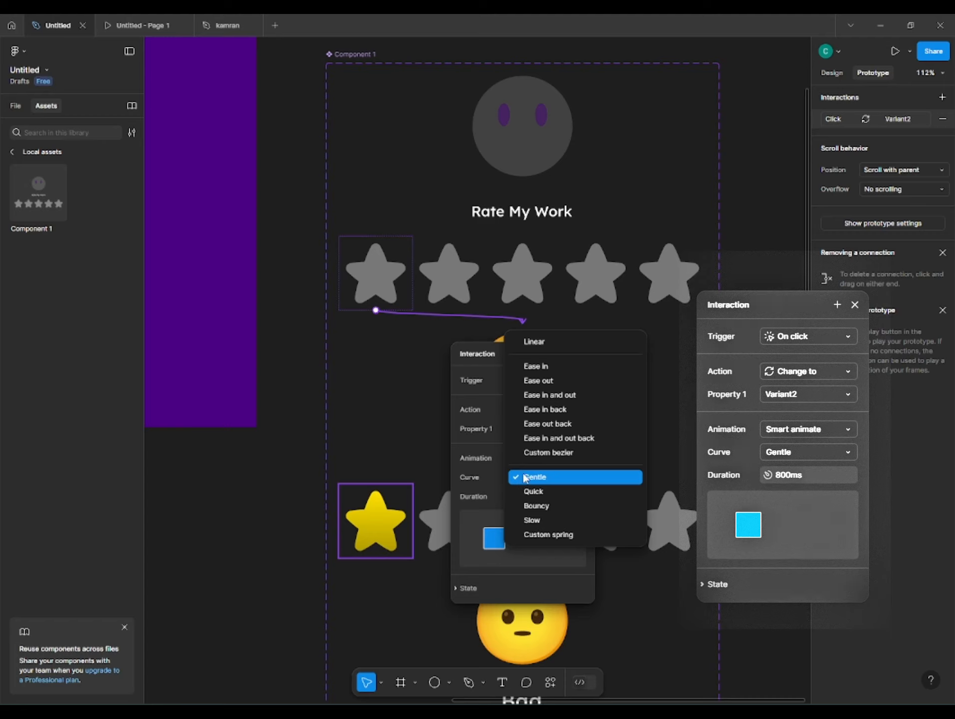
click(527, 478)
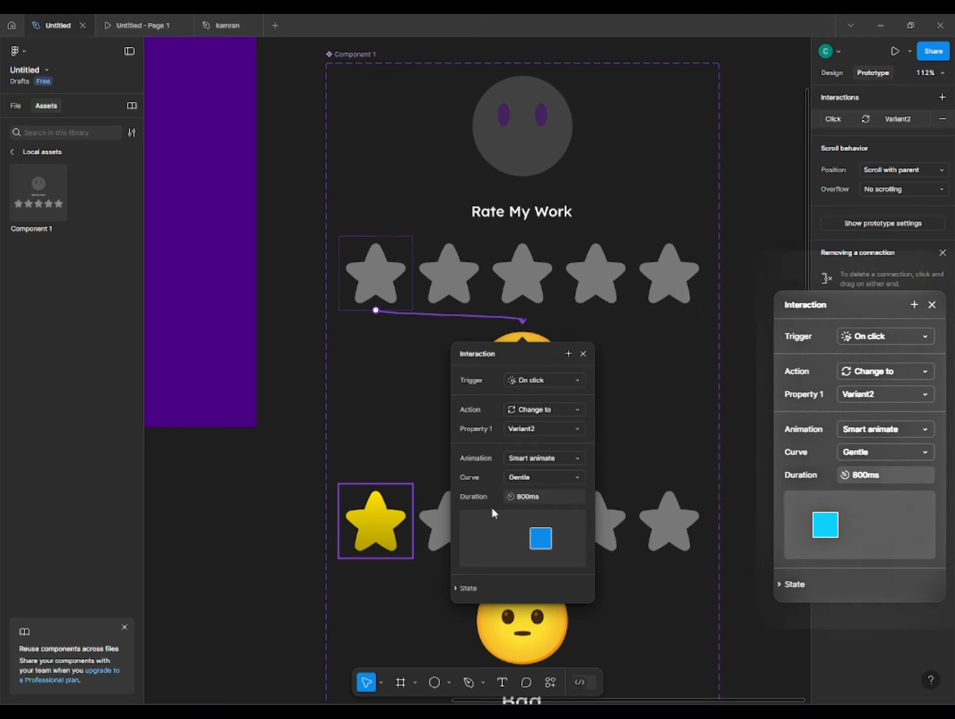
- Connect the second star of the default variant to the "Bad" variant and close the interaction settings
click(529, 271)
click(449, 292)
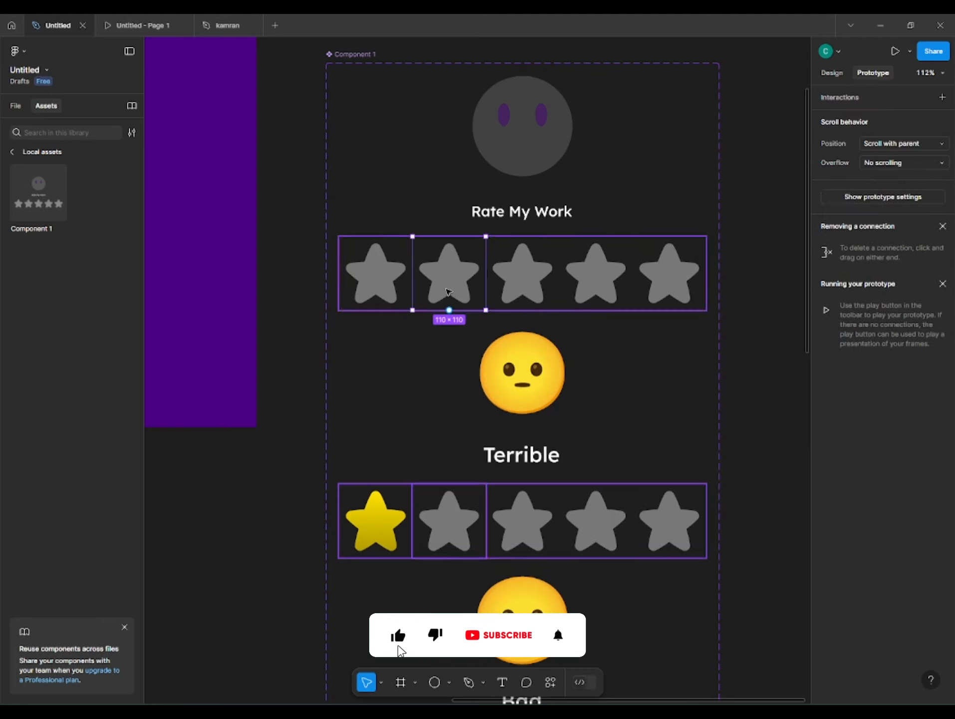
drag(450, 310, 445, 605)
scroll(449, 566, down, 2)
click(583, 341)
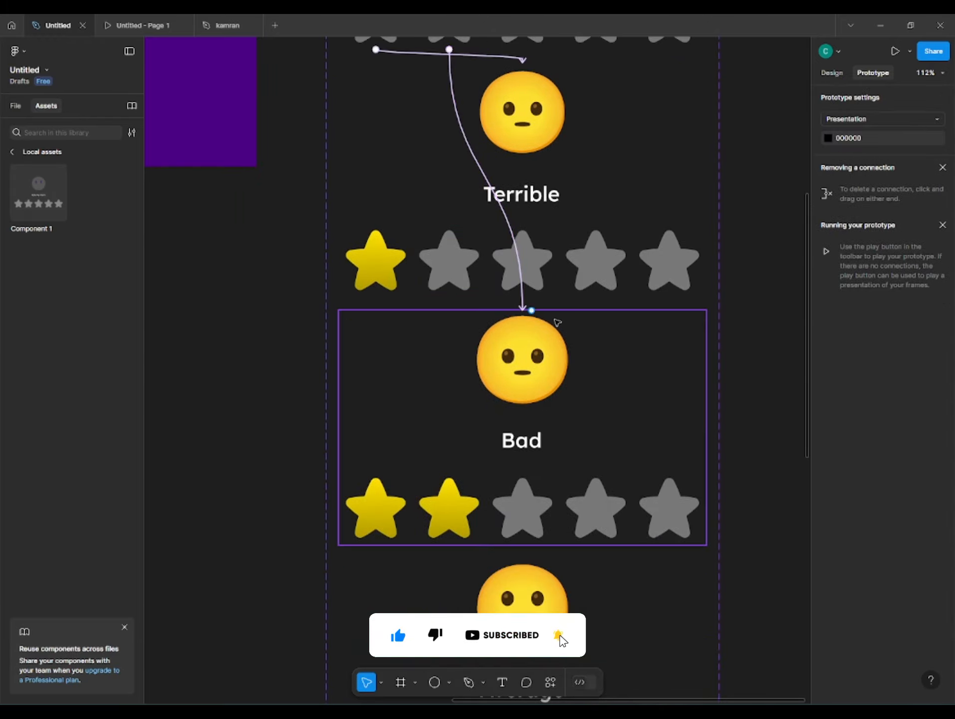
- Connect the third star of the default variant to the "Average" variant
scroll(553, 324, up, 2)
click(531, 156)
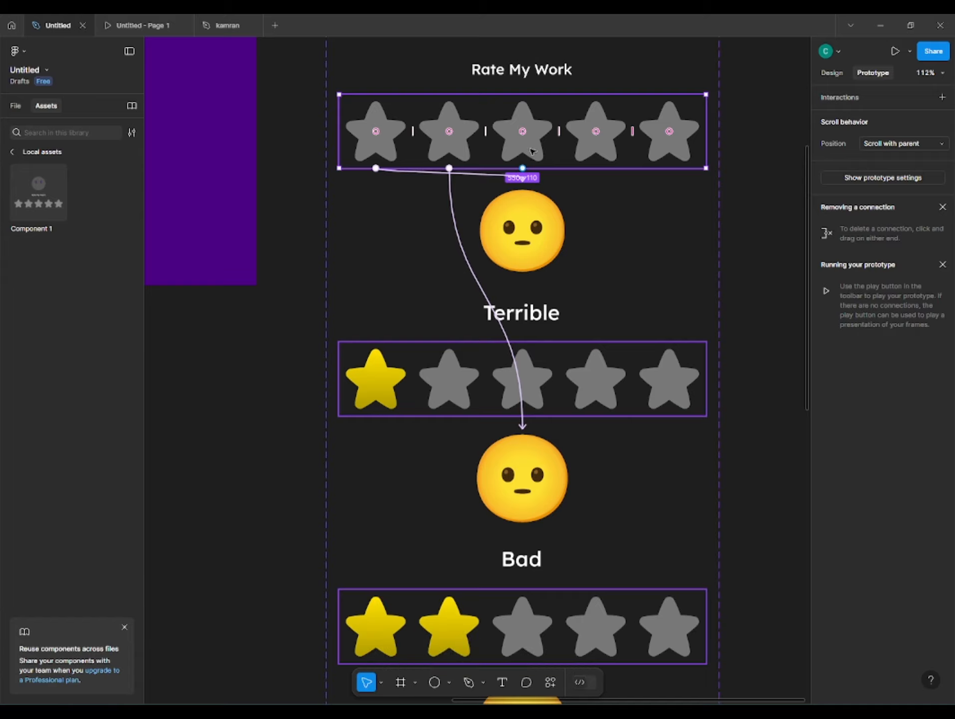
drag(522, 168, 485, 578)
- Connect the fourth star of the default variant to the "Nice Work" variant
ctrl+scroll(486, 575, down, 4)
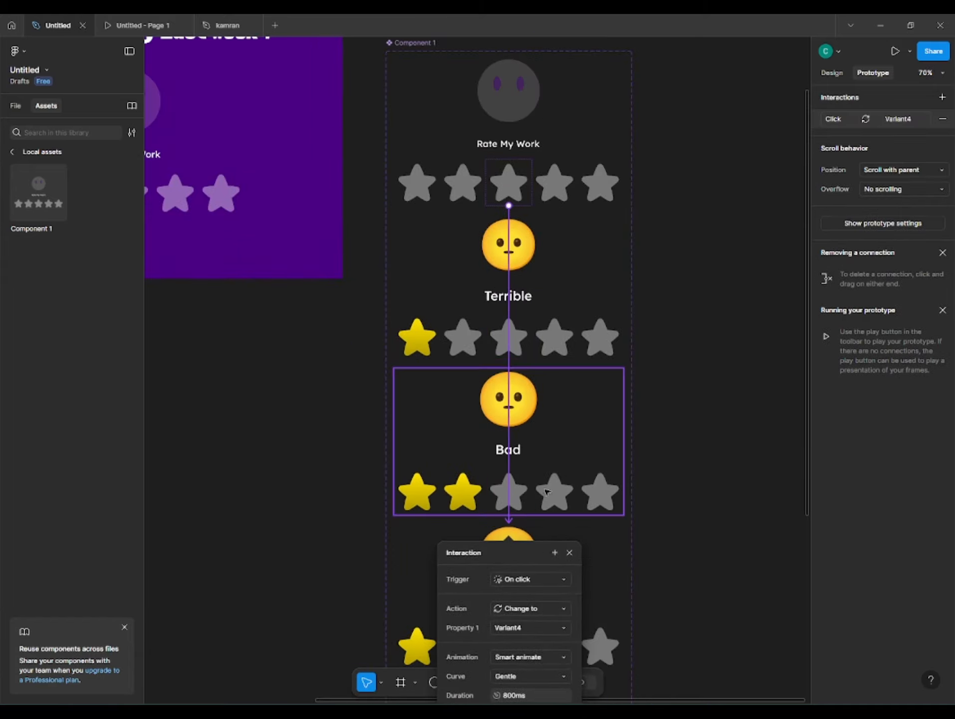
click(555, 230)
drag(543, 237, 496, 559)
scroll(454, 528, up, 6)
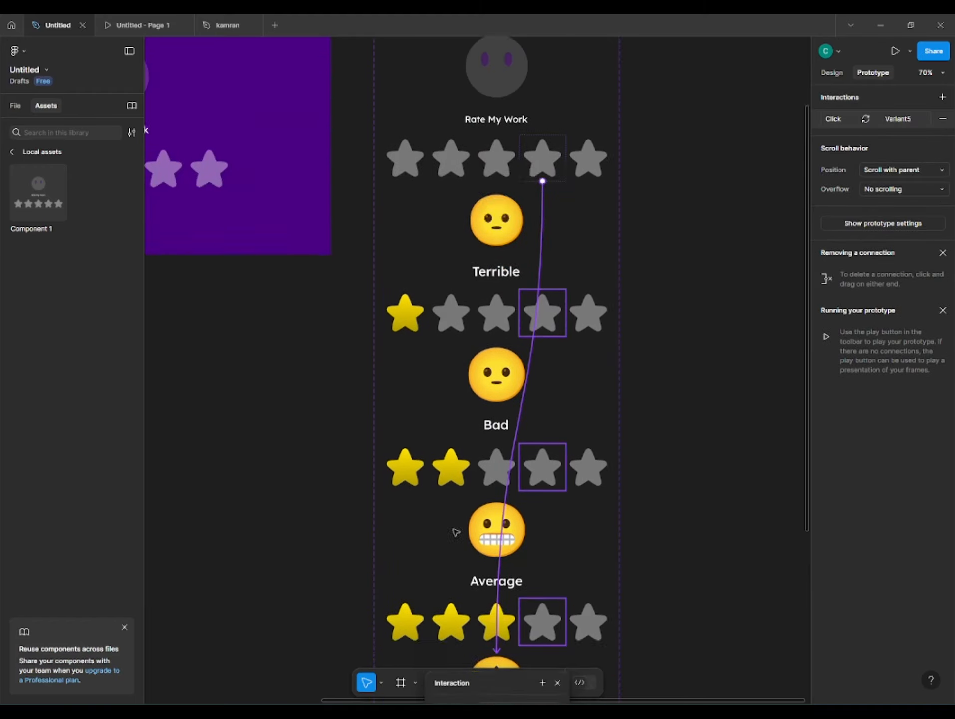
- Connect the fifth star of the default variant to the "Good Work" variant and close the interaction settings
click(589, 300)
drag(589, 299, 503, 692)
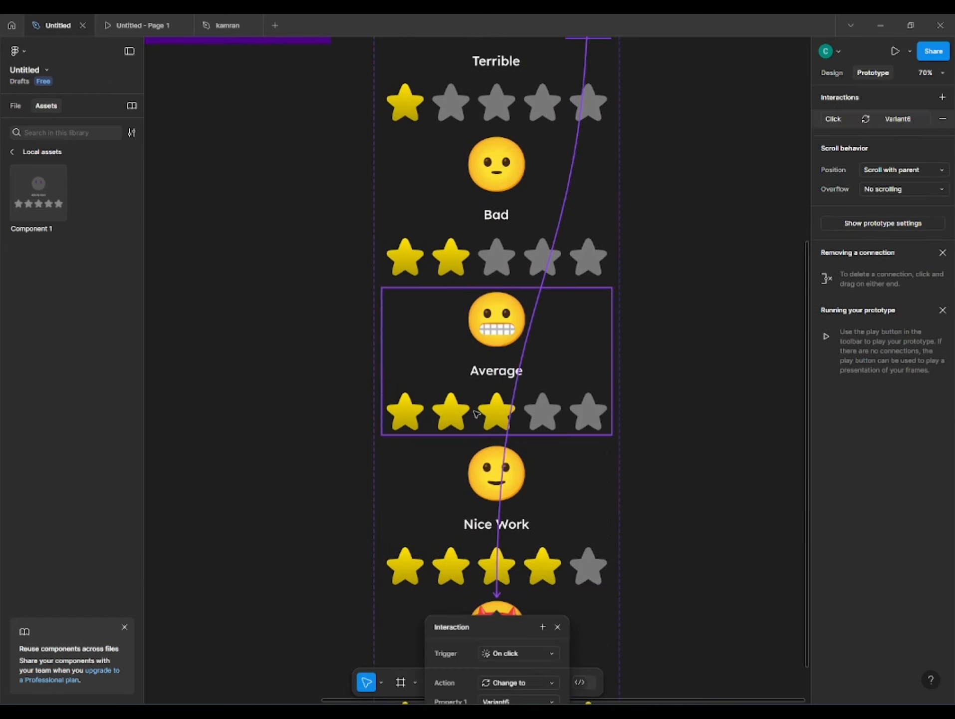
scroll(530, 321, up, 3)
click(495, 231)
- Connect the fifth star of the "Terrible" variant to the "Good Work" variant
scroll(487, 201, up, 1)
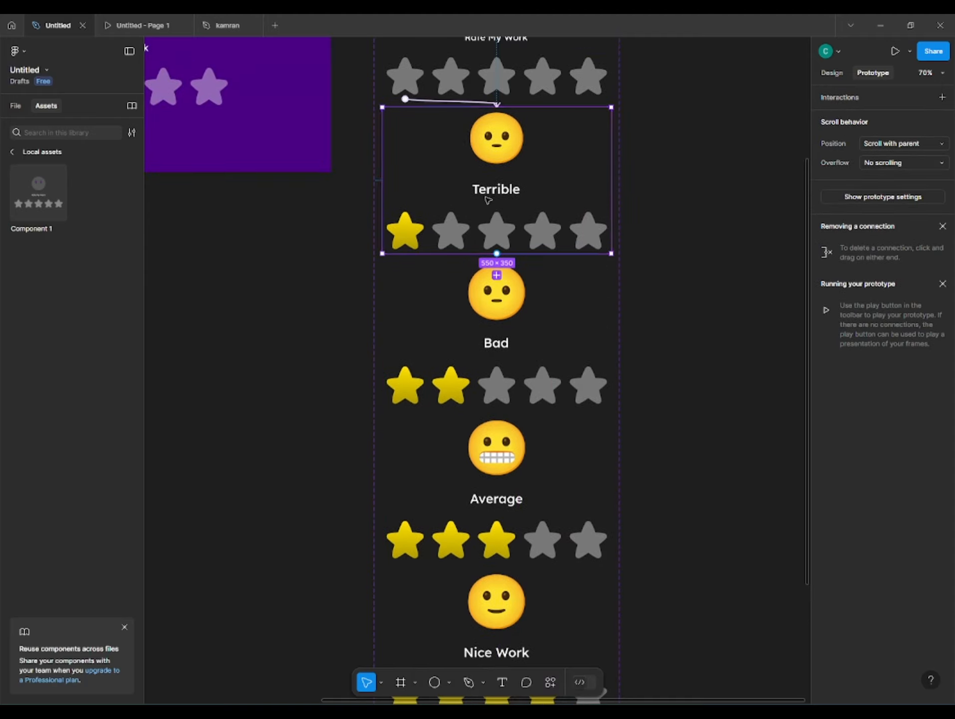
drag(566, 231, 476, 470)
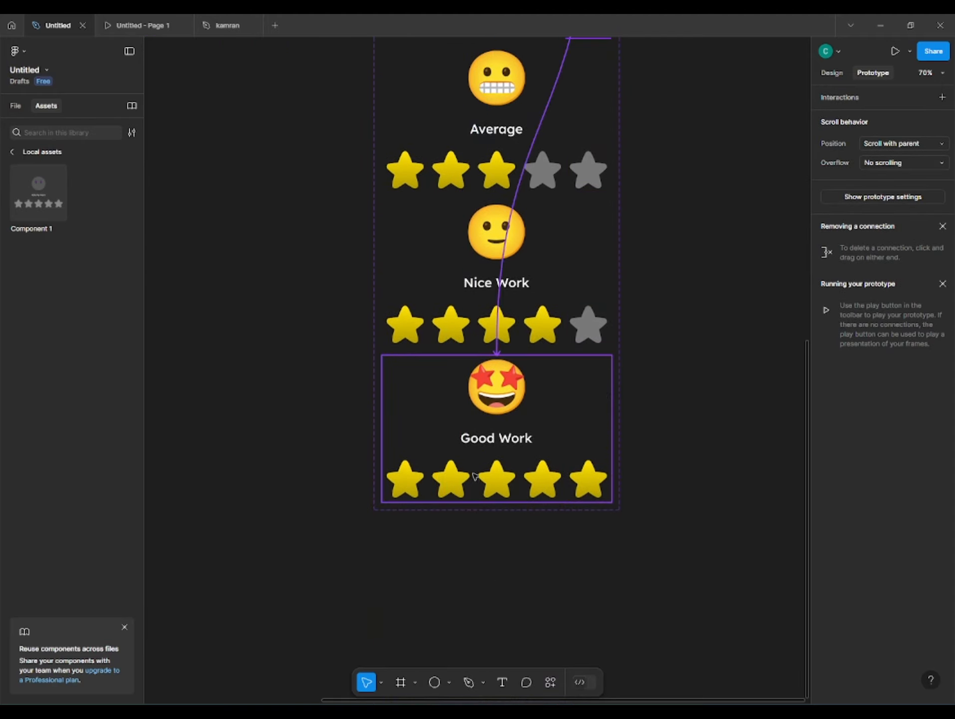
scroll(564, 419, up, 1)
click(639, 370)
drag(631, 329, 657, 428)
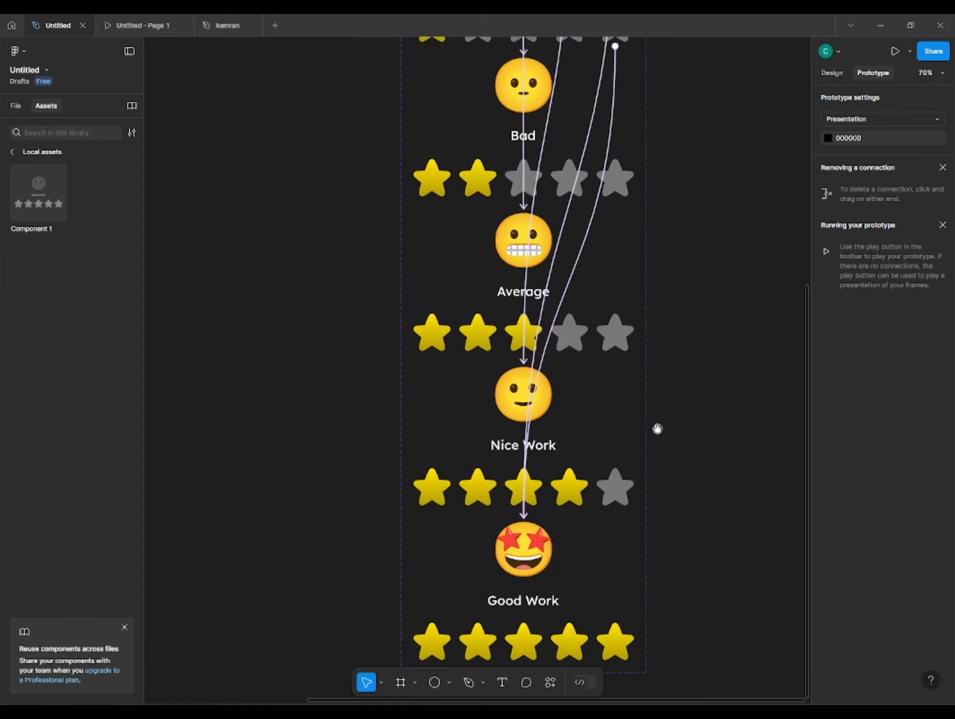
- Select the matching first stars in all variants except the default and connect them together back to the default variant
drag(464, 317, 319, 608)
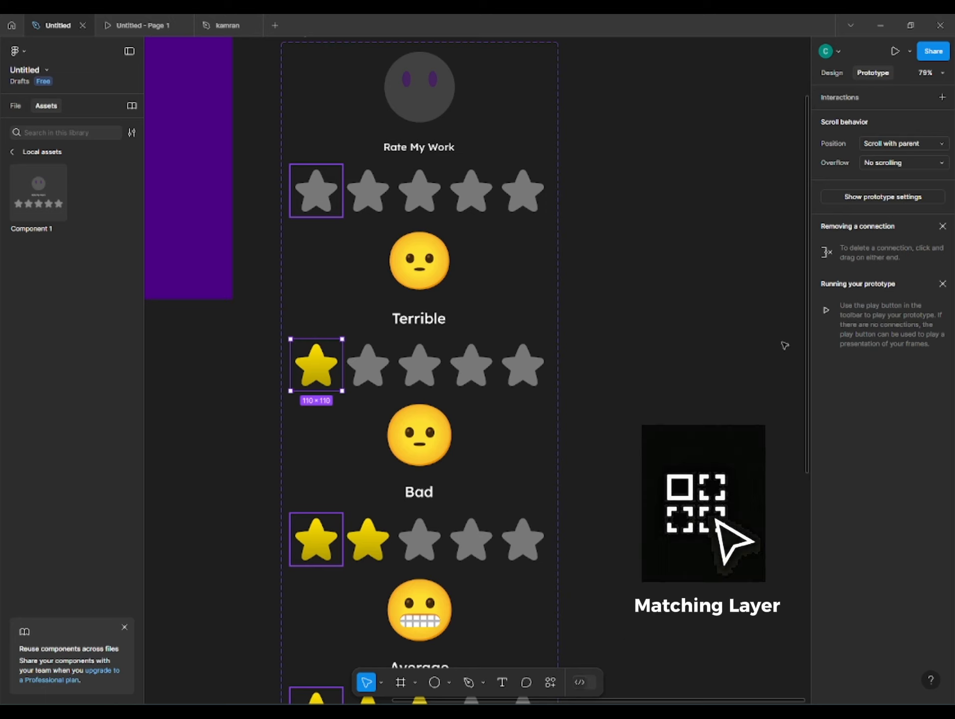
click(832, 73)
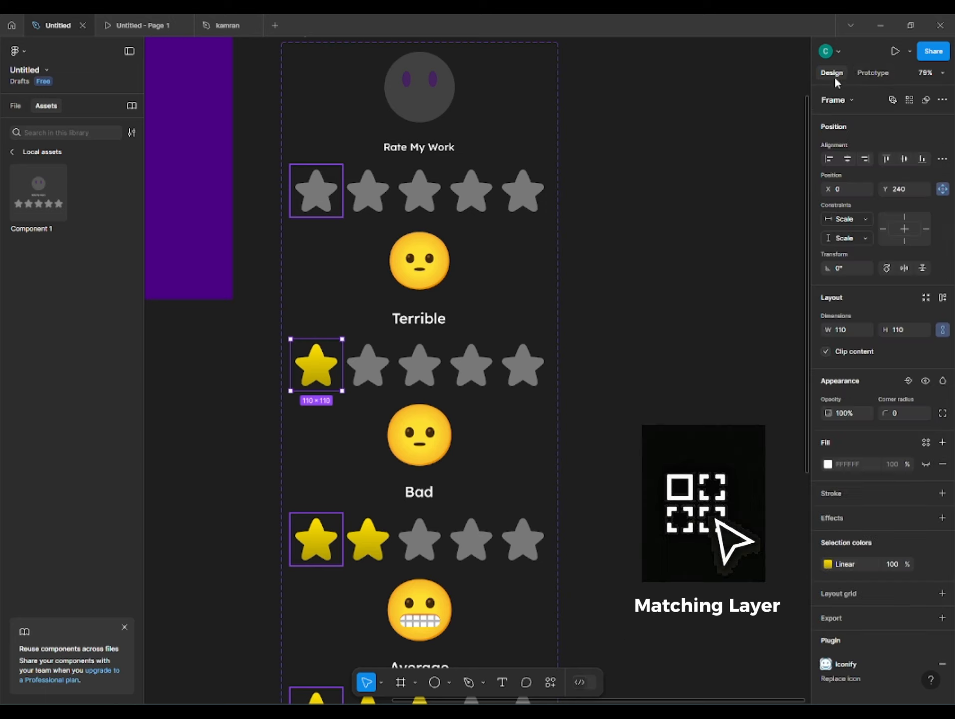
click(909, 98)
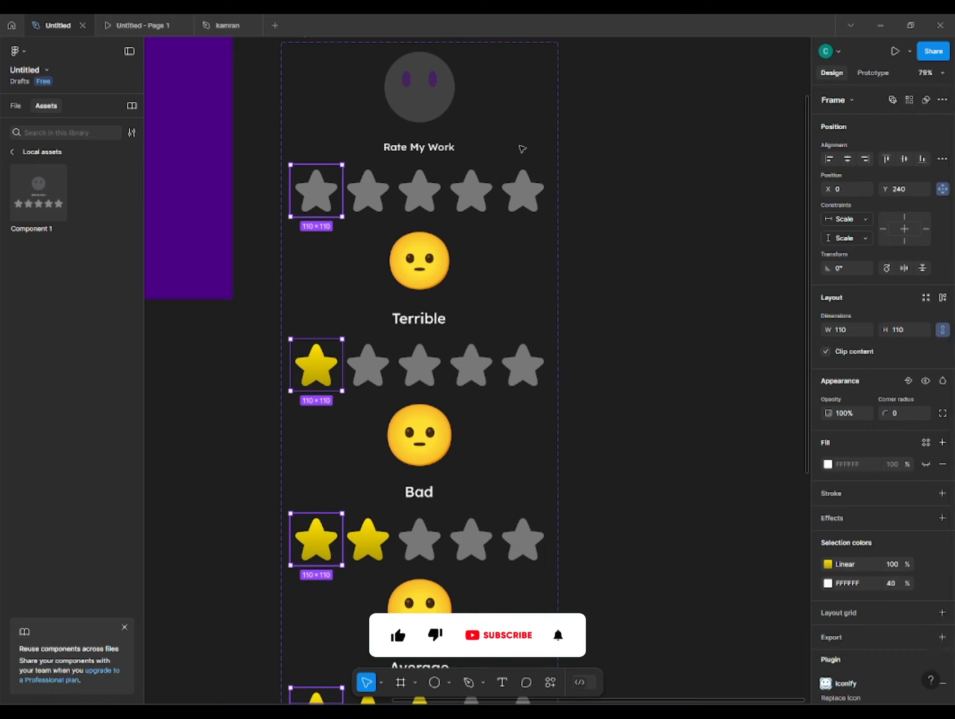
click(330, 186)
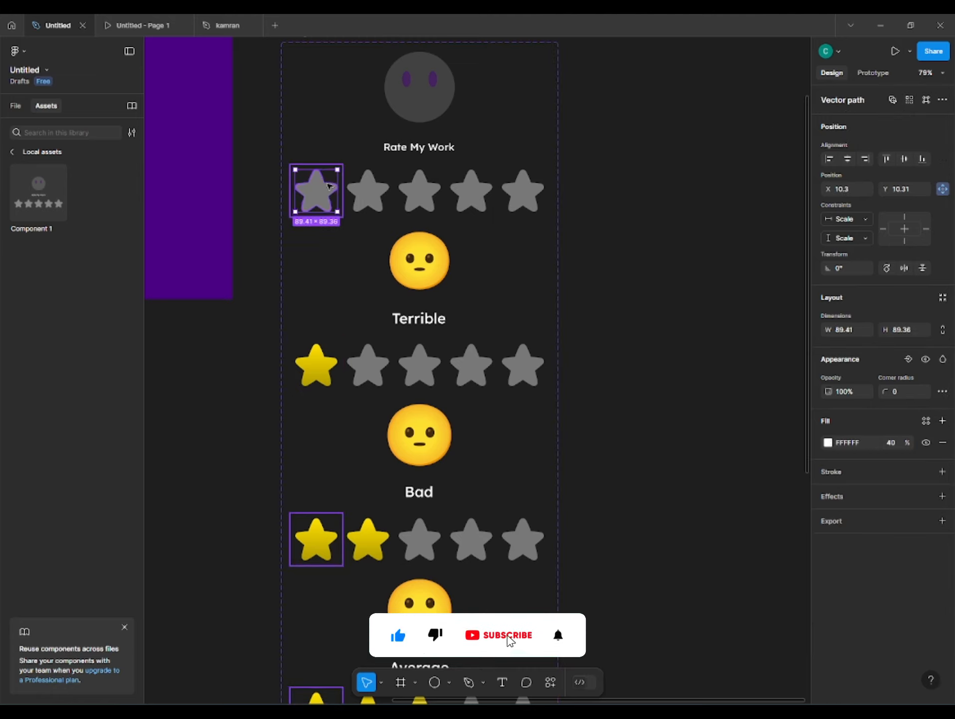
key(ctrl+z)
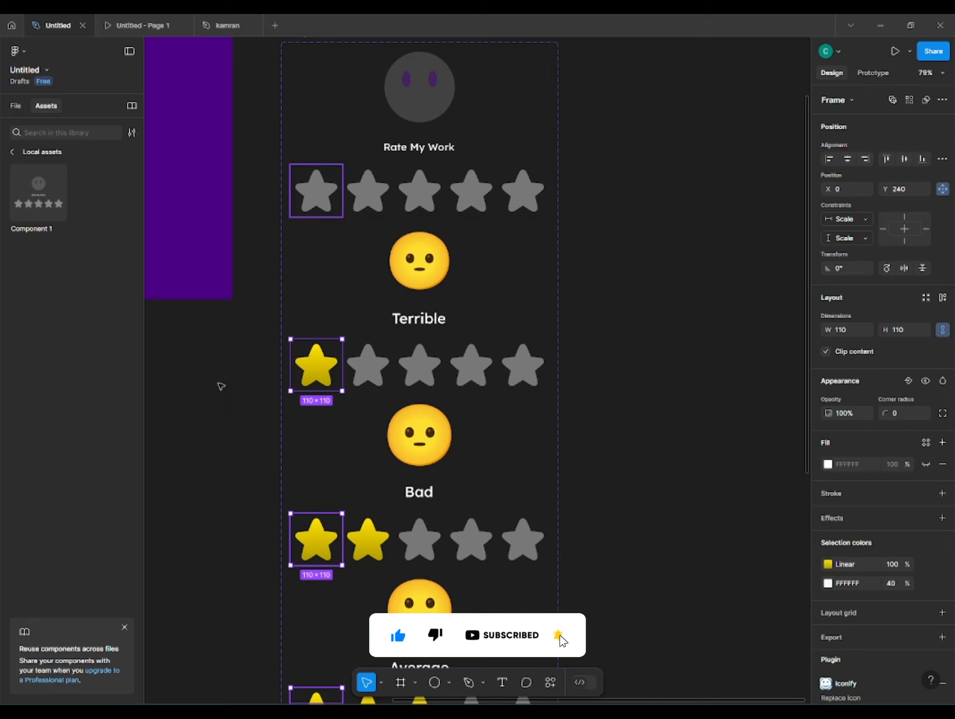
click(873, 72)
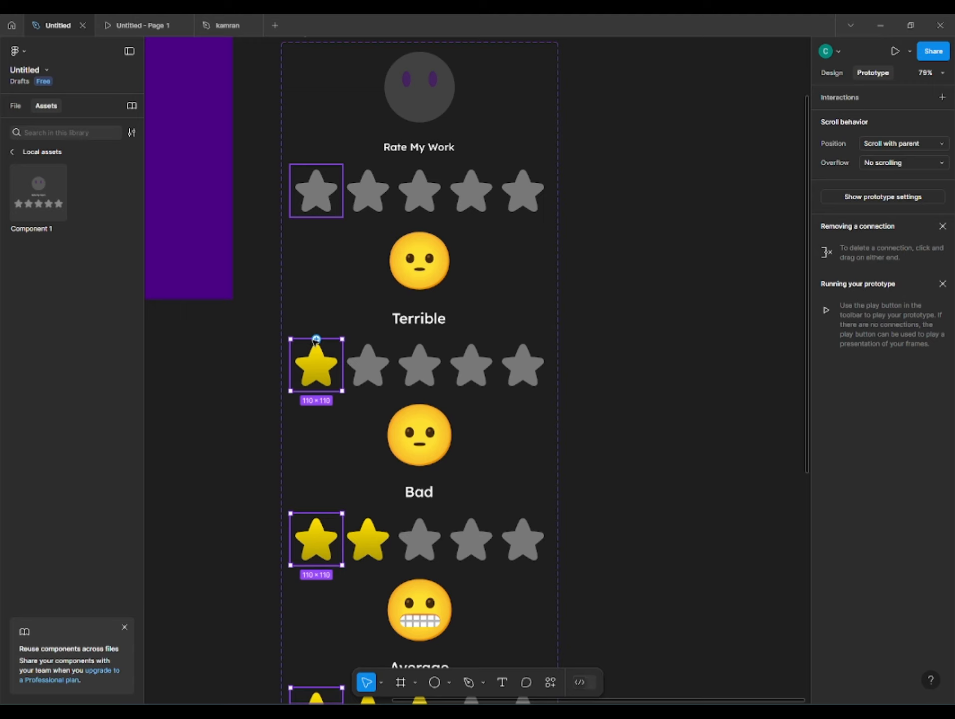
drag(316, 339, 367, 216)
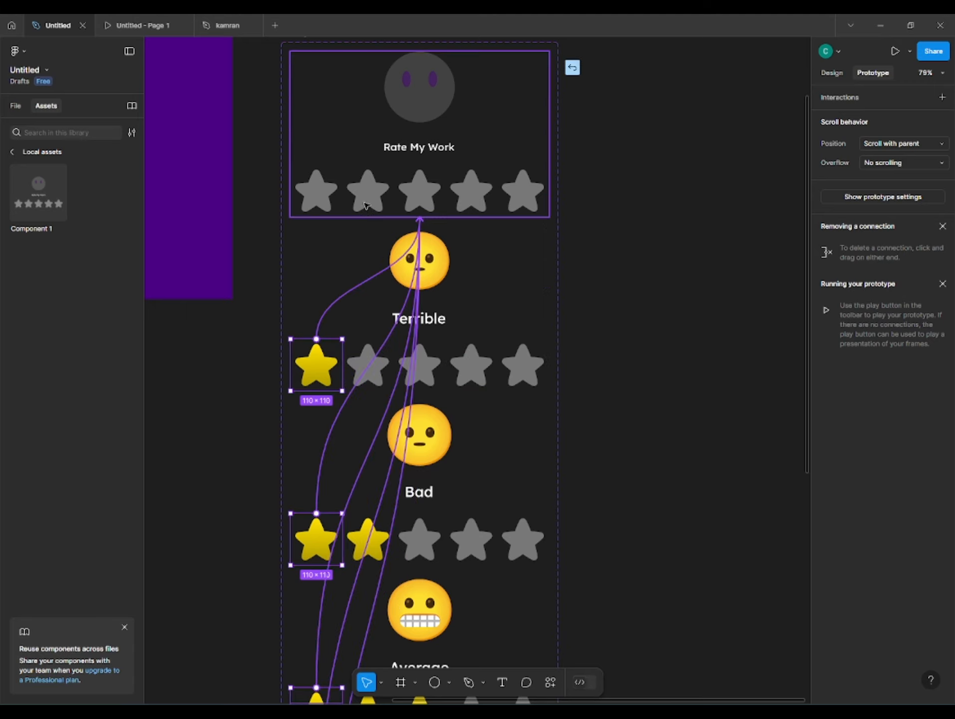
drag(365, 208, 365, 209)
scroll(364, 209, down, 2)
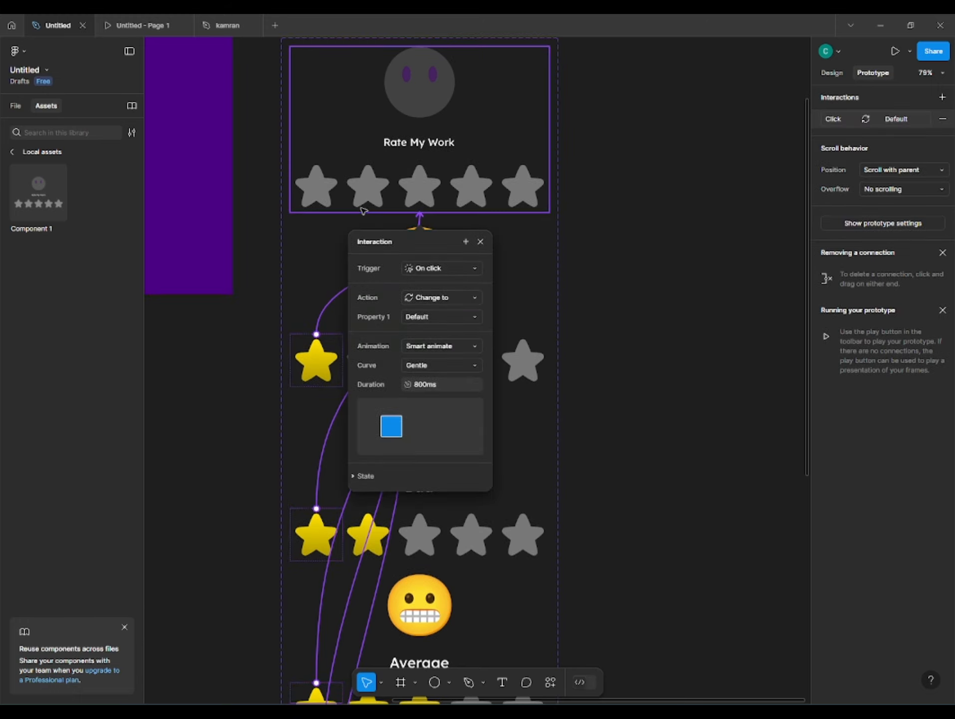
click(655, 316)
- Select the matching second stars in the "Bad" variant and every variant below it, and connect them to the "Terrible" variant
double_click(382, 525)
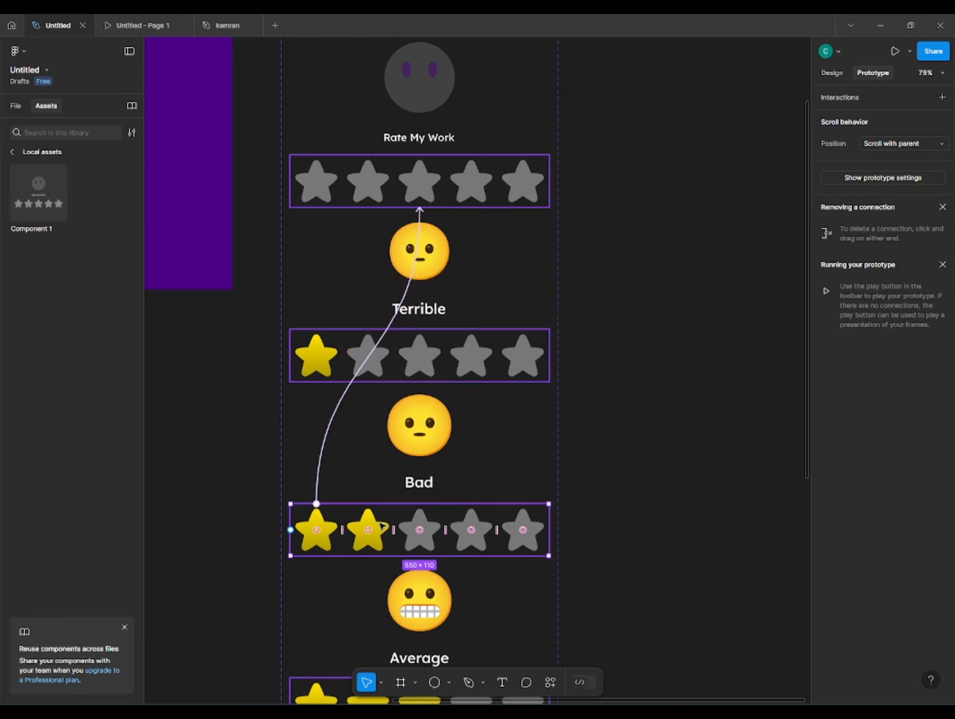
scroll(373, 519, down, 2)
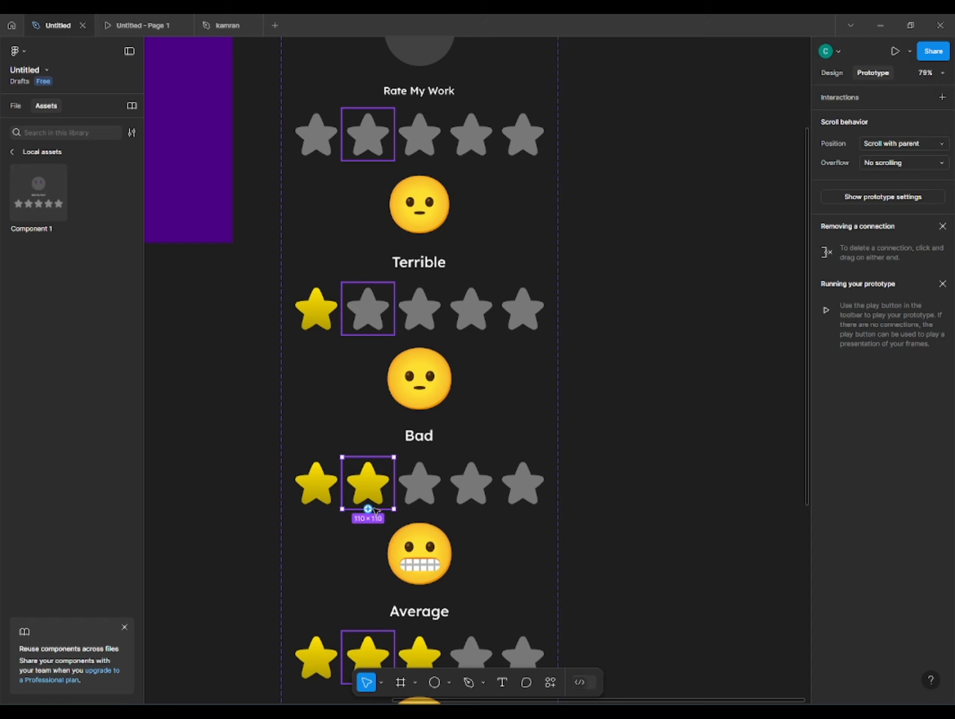
scroll(372, 508, down, 1)
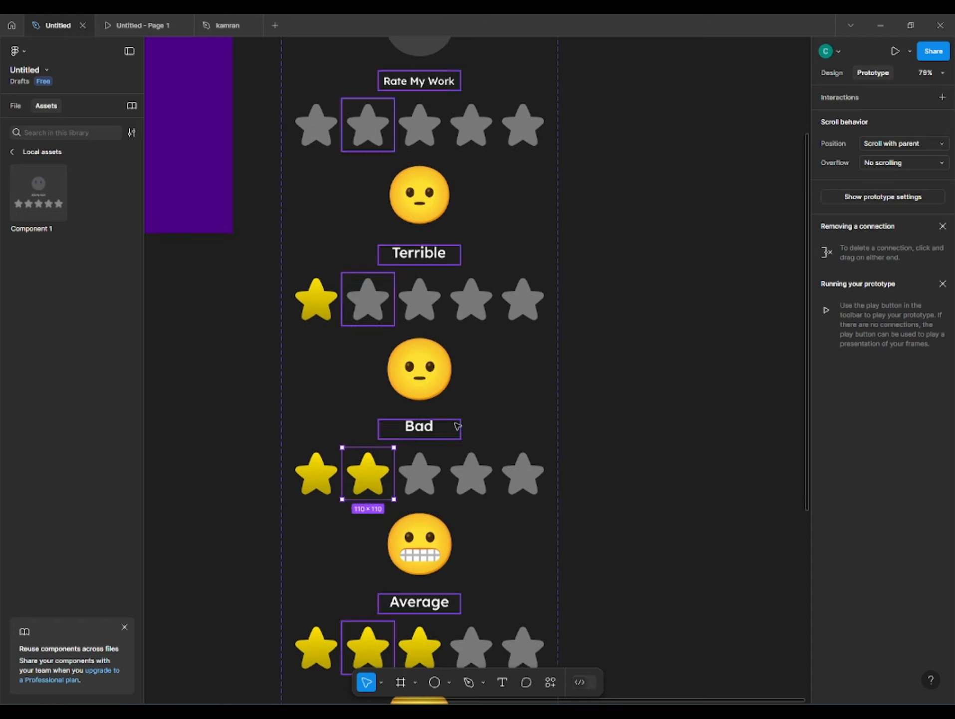
click(832, 72)
scroll(375, 479, down, 2)
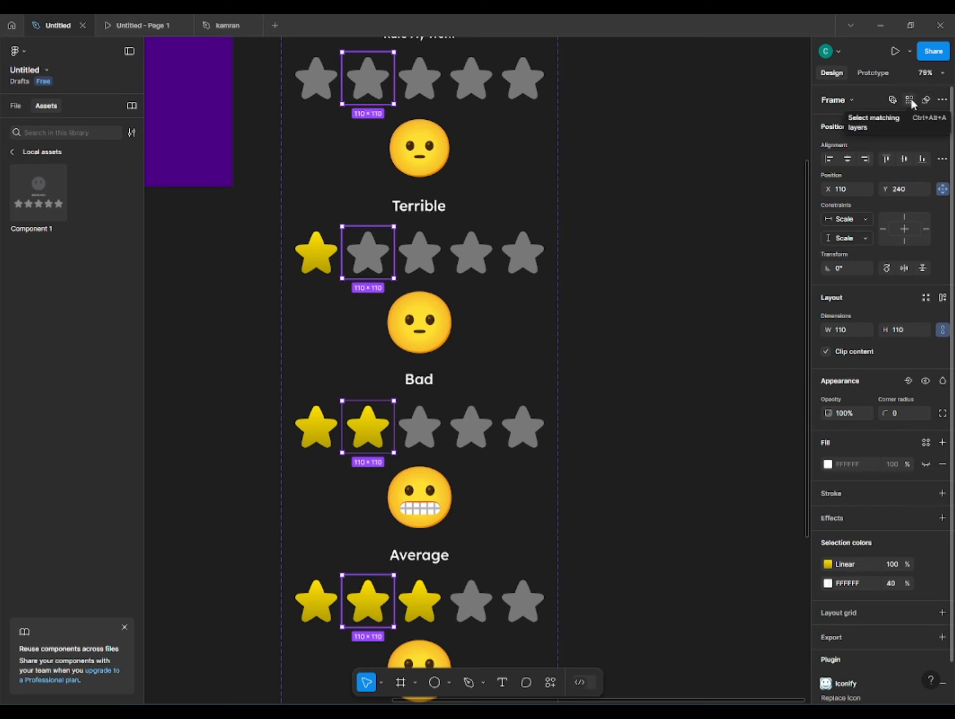
scroll(365, 239, up, 2)
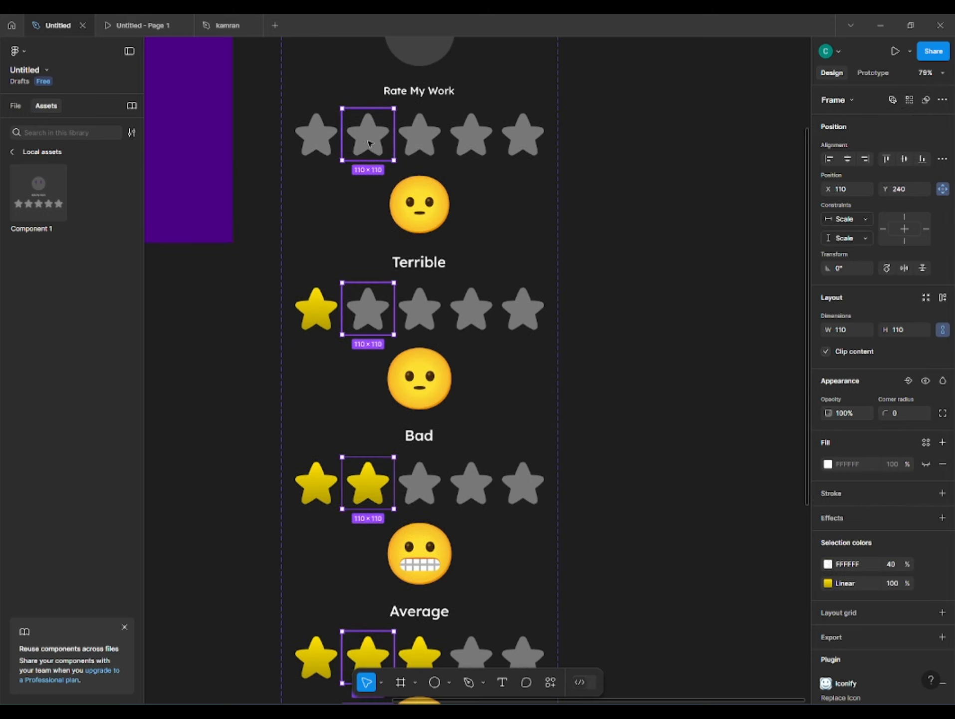
shift+click(370, 144)
scroll(370, 321, down, 1)
key(shift+e)
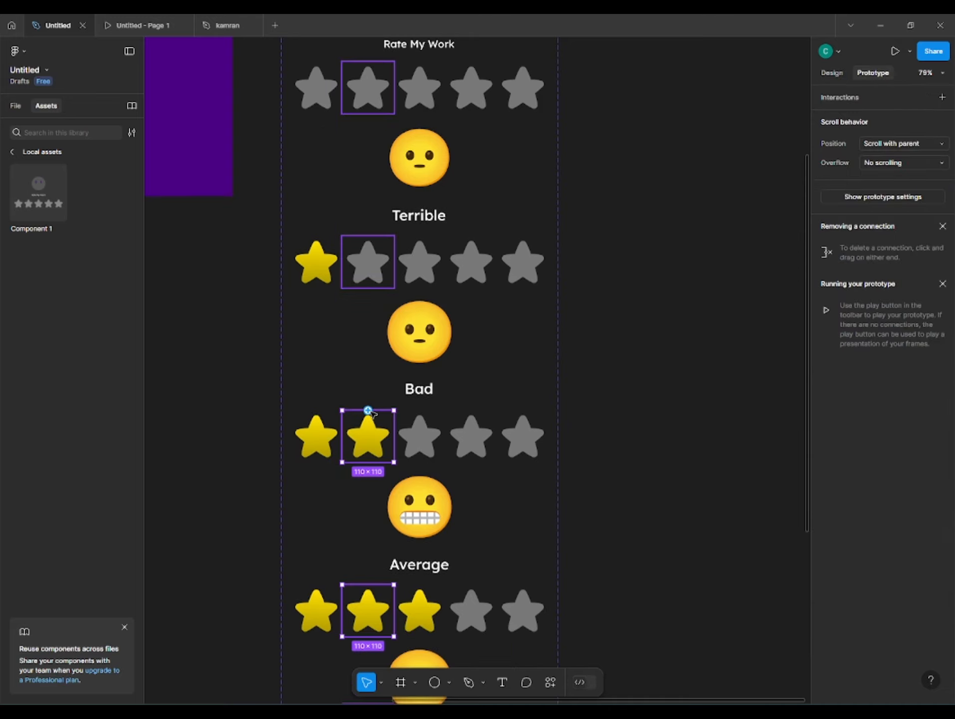
drag(372, 413, 495, 226)
click(634, 321)
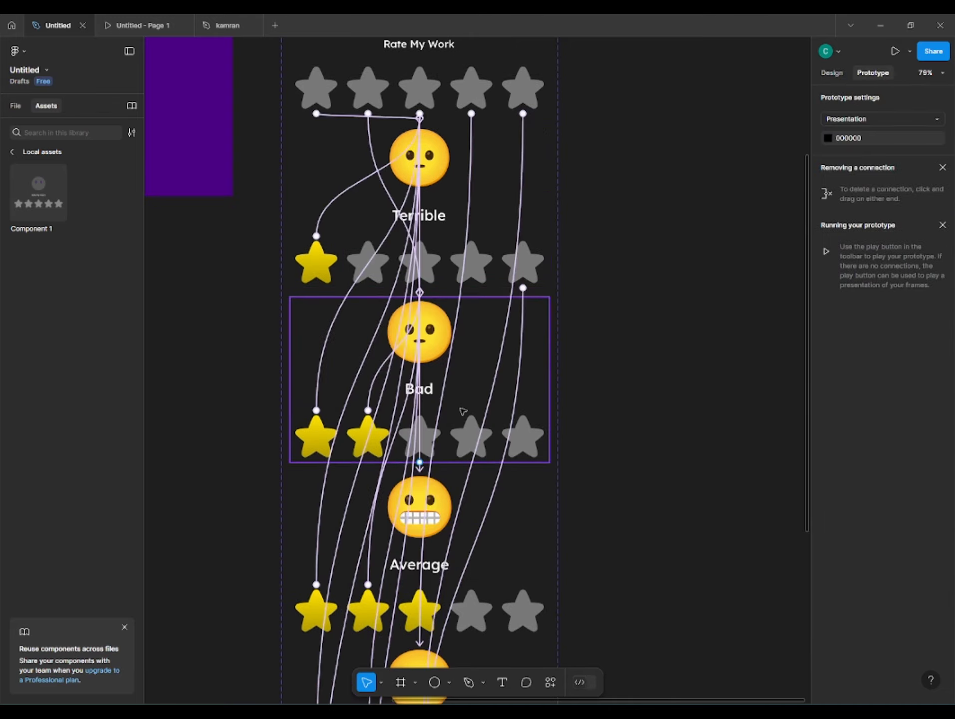
- Select the matching third stars in the "Average", "Nice Work" and "Good Work" variants and connect them to the "Bad" variant
scroll(463, 411, down, 3)
click(408, 491)
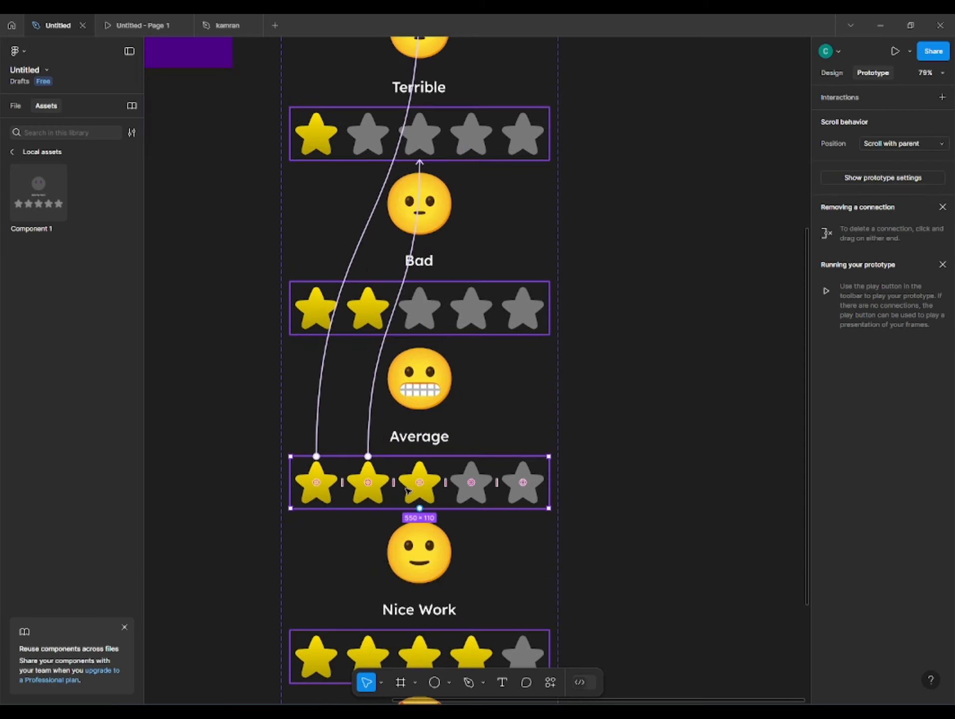
double_click(415, 482)
scroll(417, 482, up, 2)
scroll(418, 451, down, 3)
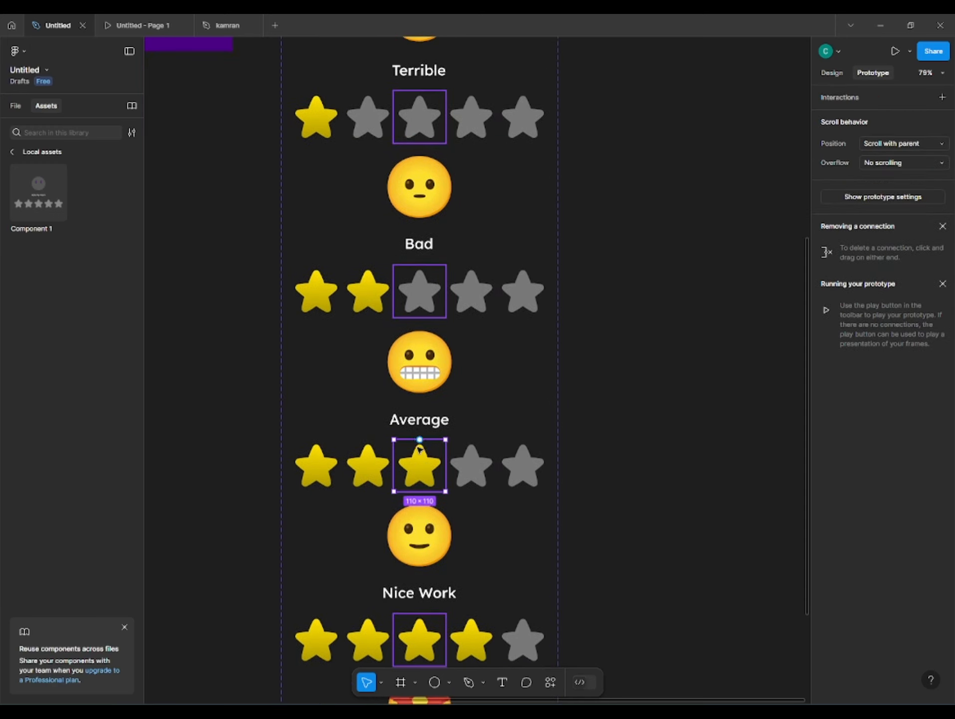
scroll(424, 441, down, 1)
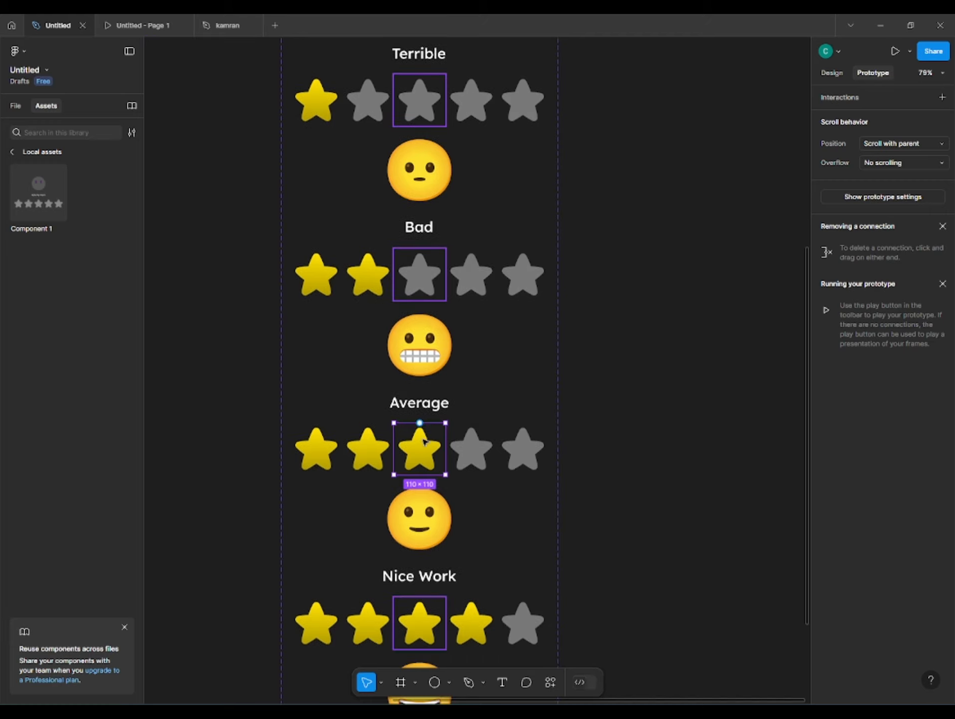
click(840, 75)
click(910, 102)
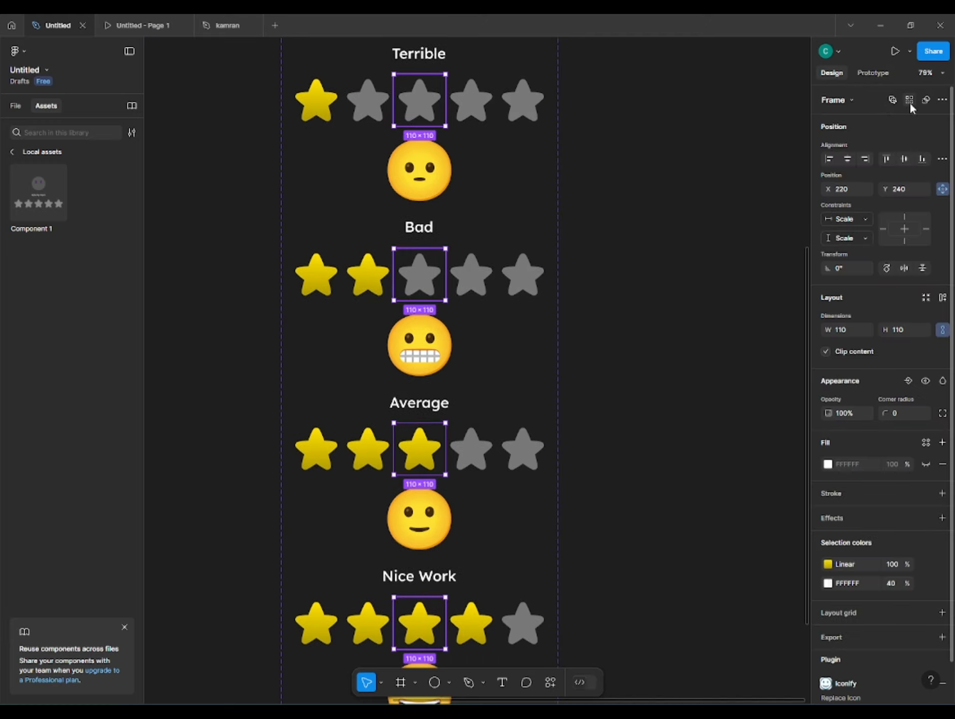
scroll(465, 303, up, 3)
scroll(465, 303, up, 10)
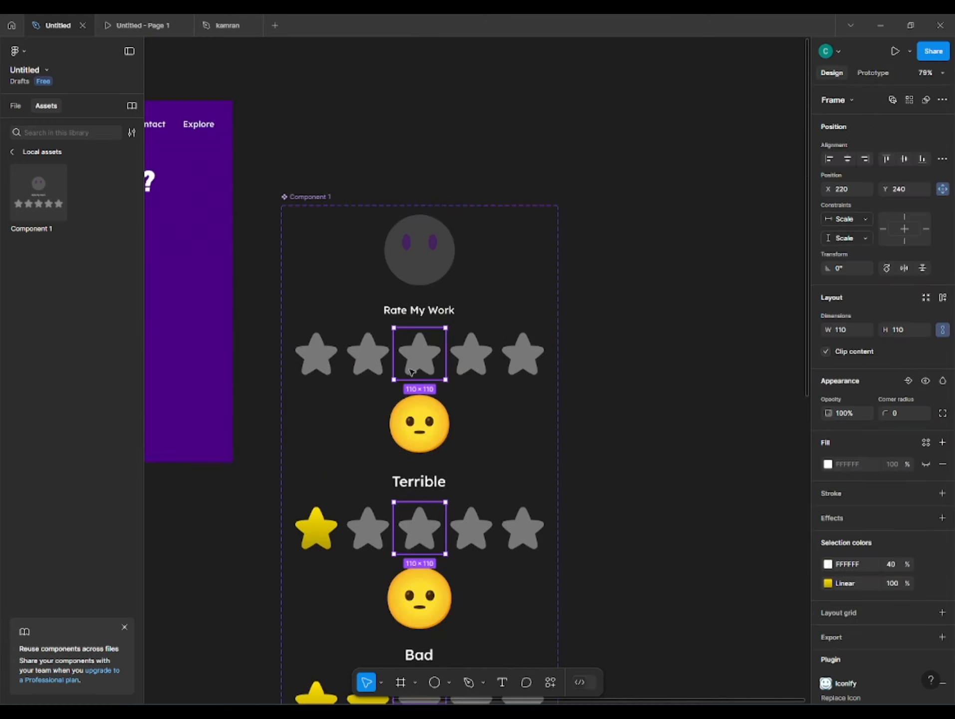
scroll(423, 242, down, 3)
scroll(408, 382, down, 3)
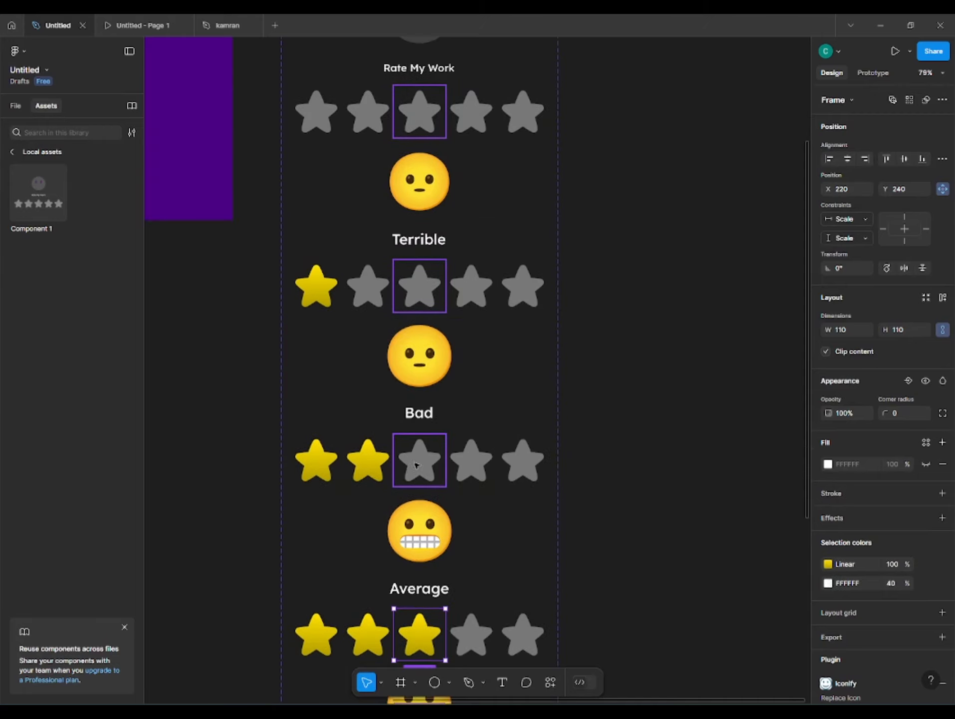
scroll(408, 382, down, 3)
scroll(408, 382, right, 1)
click(873, 72)
drag(391, 490, 449, 352)
scroll(469, 345, down, 3)
click(495, 338)
- Select the matching fourth stars in the "Nice Work" and "Good Work" variants and connect them to the "Average" variant
scroll(473, 382, down, 2)
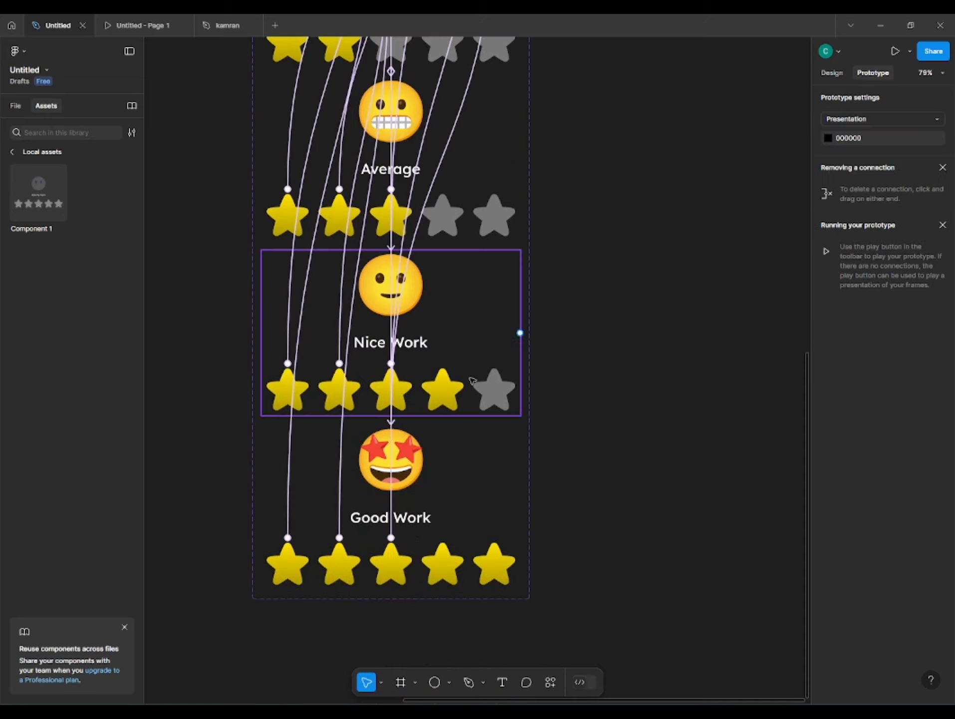
double_click(456, 386)
double_click(456, 384)
click(832, 73)
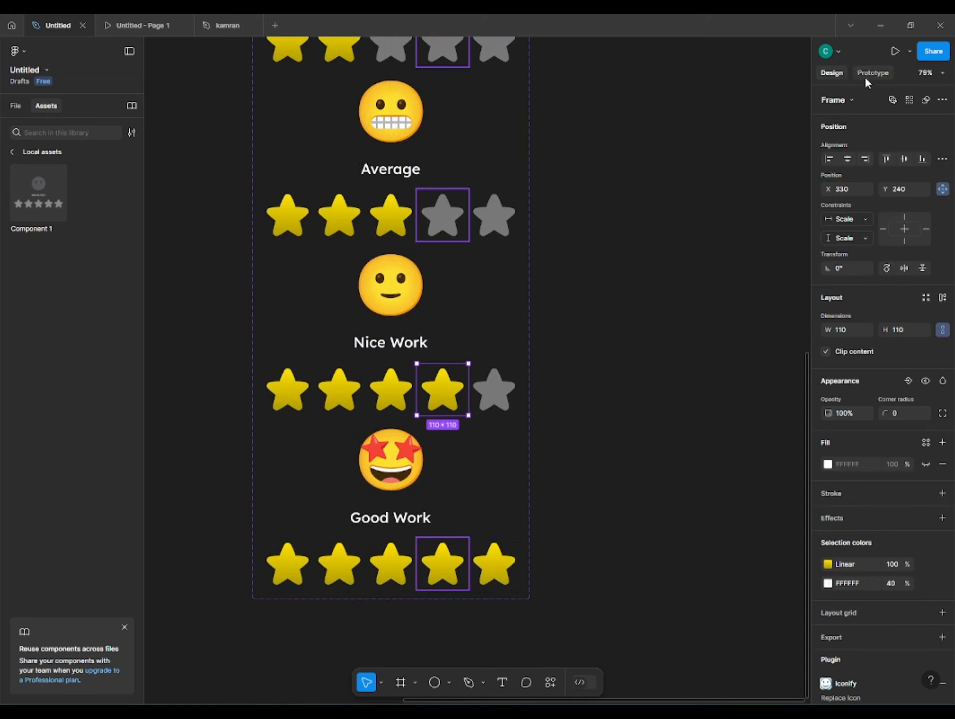
key(ctrl+alt+a)
scroll(428, 315, up, 2)
scroll(434, 339, up, 1)
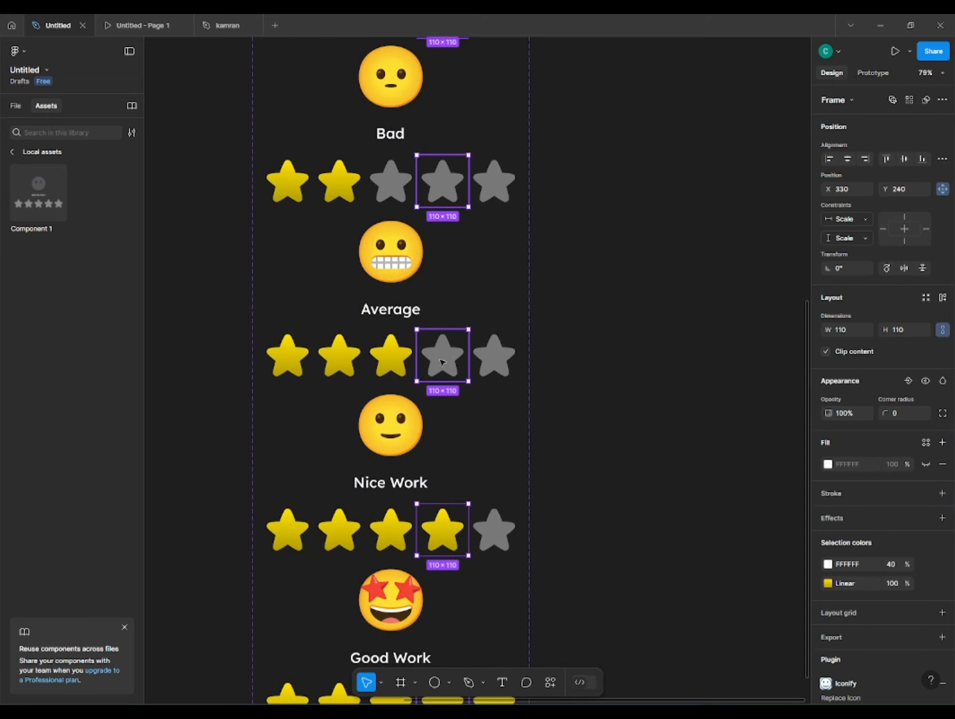
scroll(449, 165, up, 4)
scroll(452, 172, up, 4)
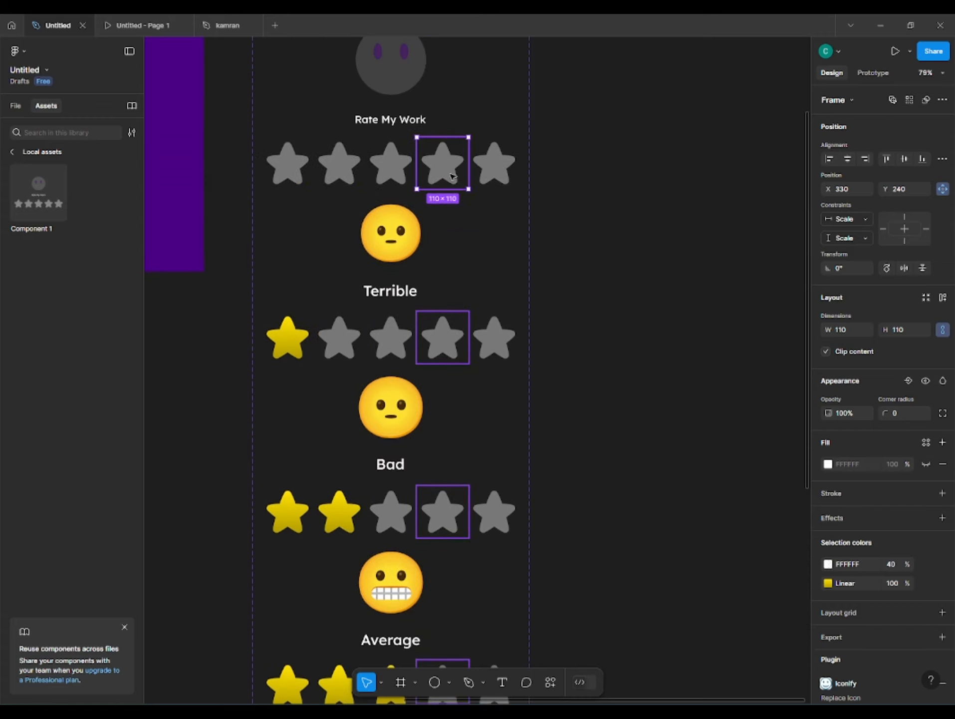
scroll(439, 249, down, 8)
click(873, 72)
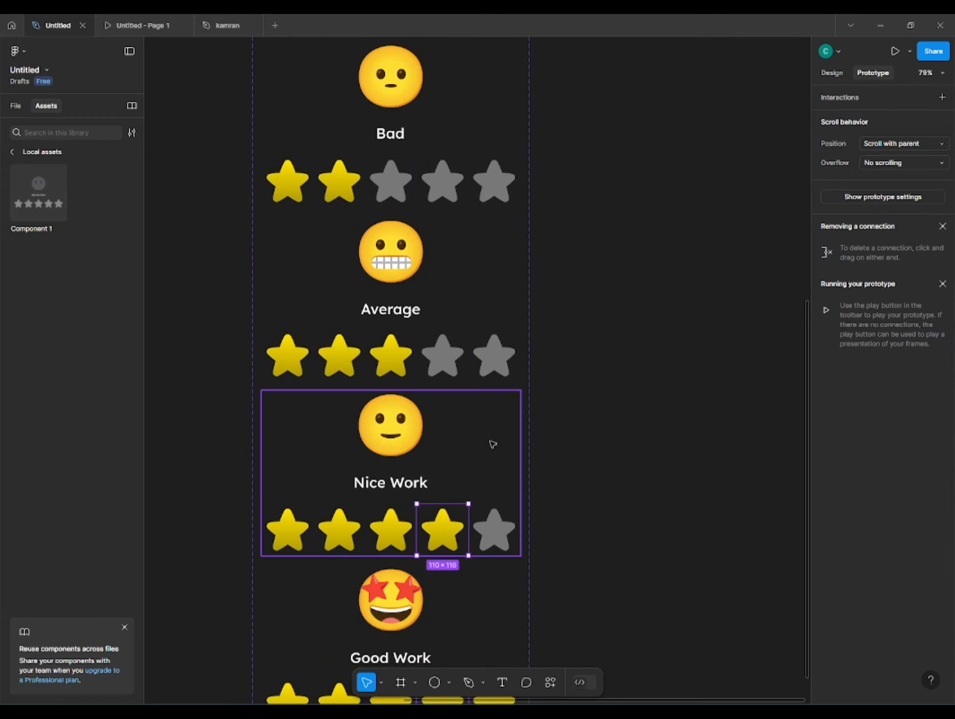
drag(469, 529, 471, 363)
scroll(460, 325, down, 3)
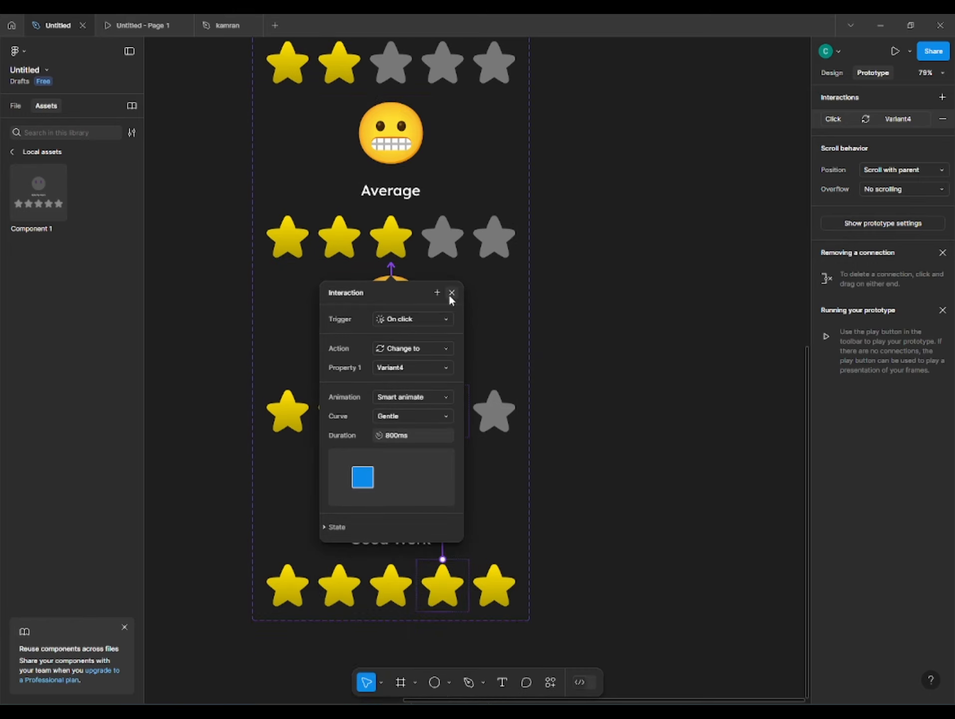
click(449, 293)
- Connect only the fifth star of the "Good Work" variant to the "Nice Work" variant, leaving the other variants' fifth stars out of the selection
scroll(450, 294, down, 3)
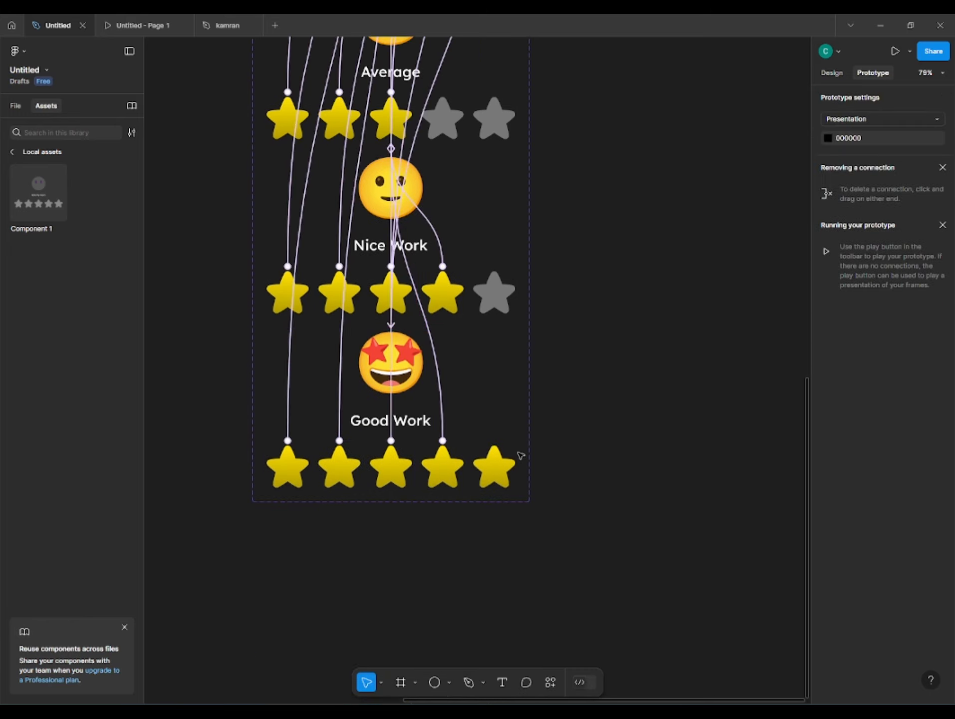
click(832, 73)
scroll(489, 407, up, 2)
scroll(486, 175, up, 2)
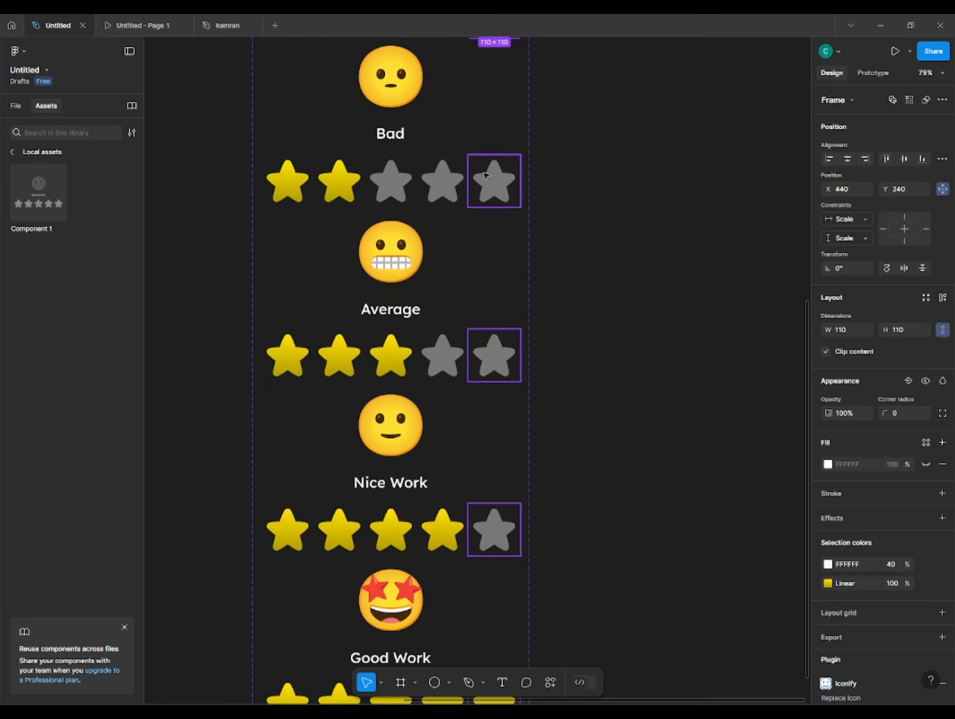
scroll(487, 174, up, 3)
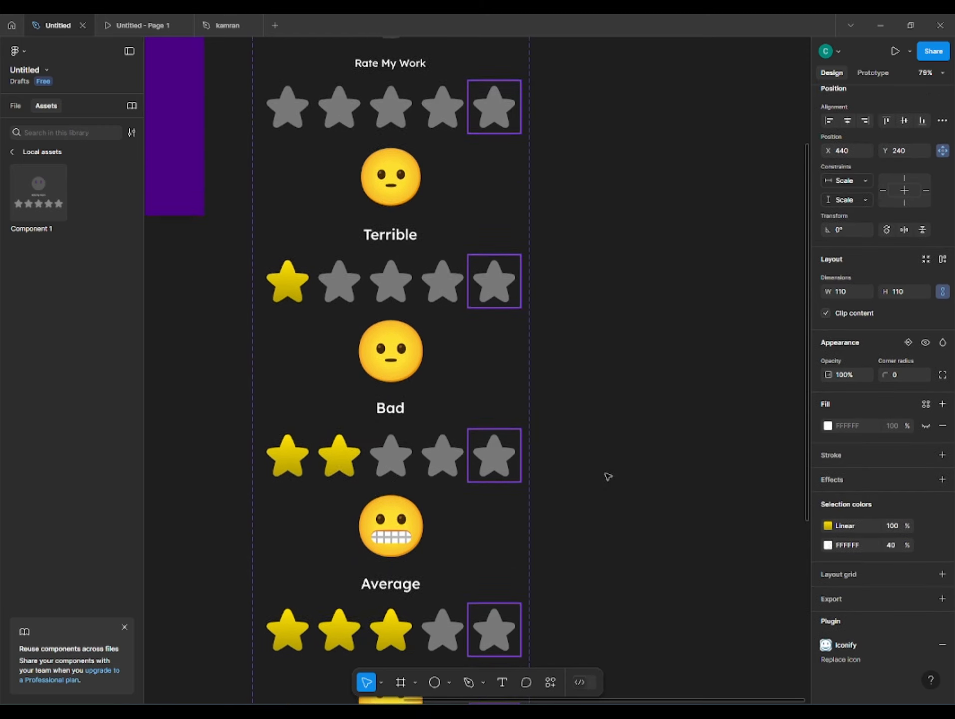
scroll(609, 470, down, 5)
key(alt+9)
drag(493, 578, 480, 410)
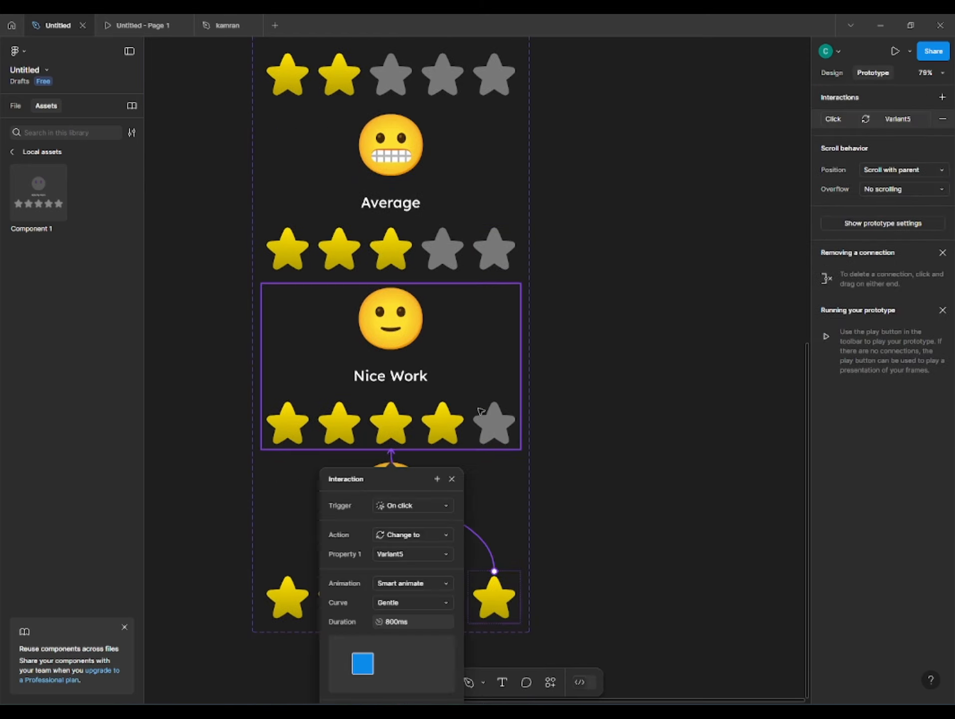
- Preview the "Slide 4:3 - 1" frame as a prototype and test its first and second stars
click(451, 479)
click(621, 451)
scroll(621, 451, up, 1)
scroll(620, 451, down, 2)
drag(555, 328, 563, 507)
scroll(563, 508, down, 3)
drag(253, 72, 392, 247)
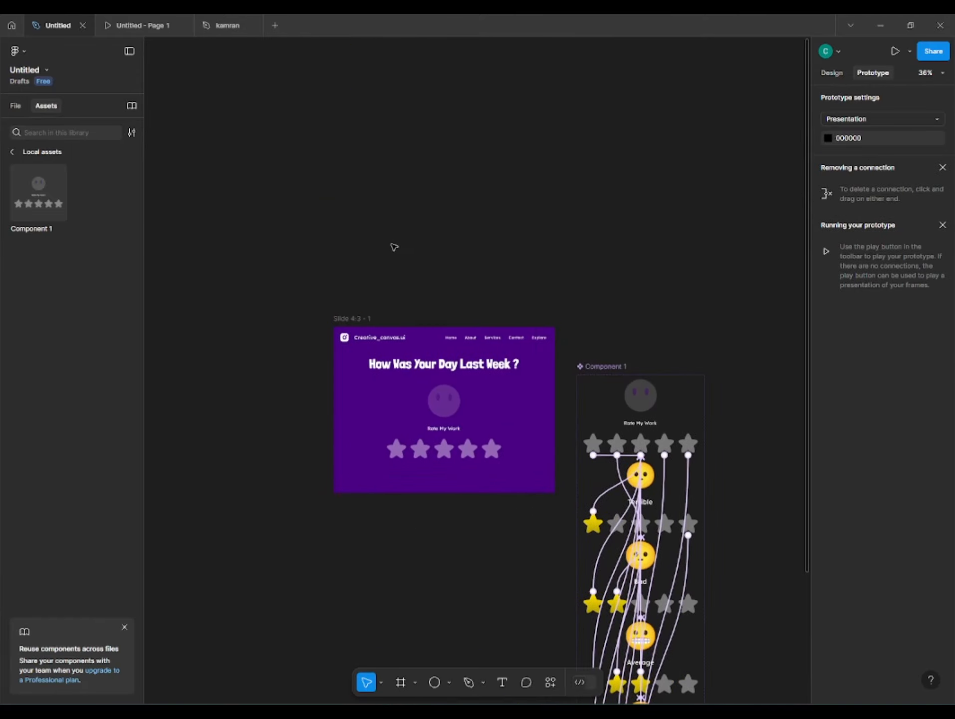
click(345, 321)
click(893, 52)
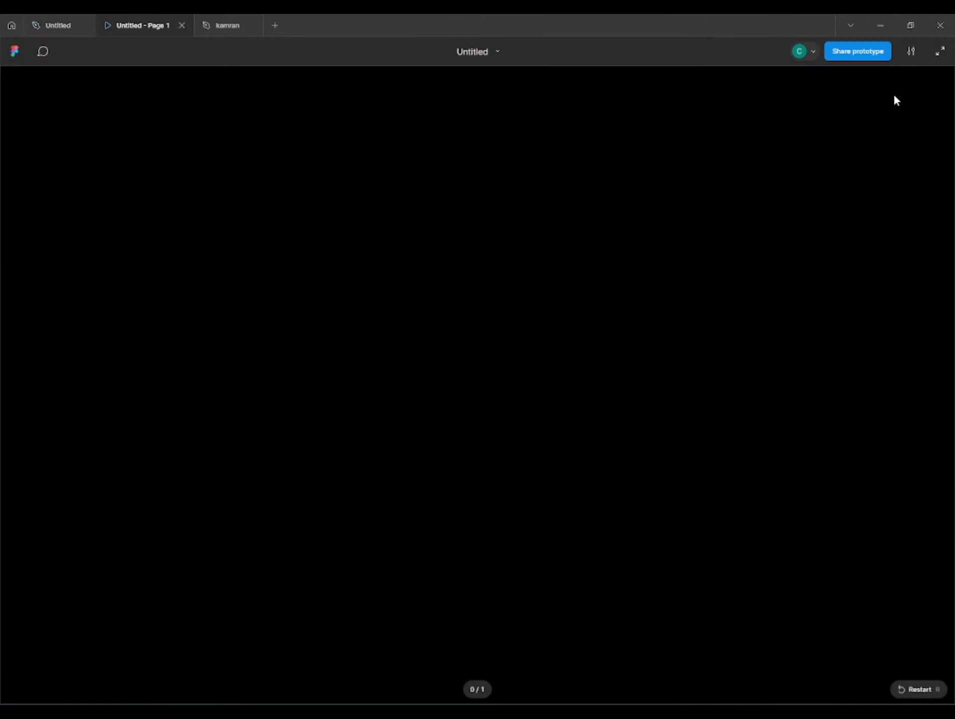
click(311, 515)
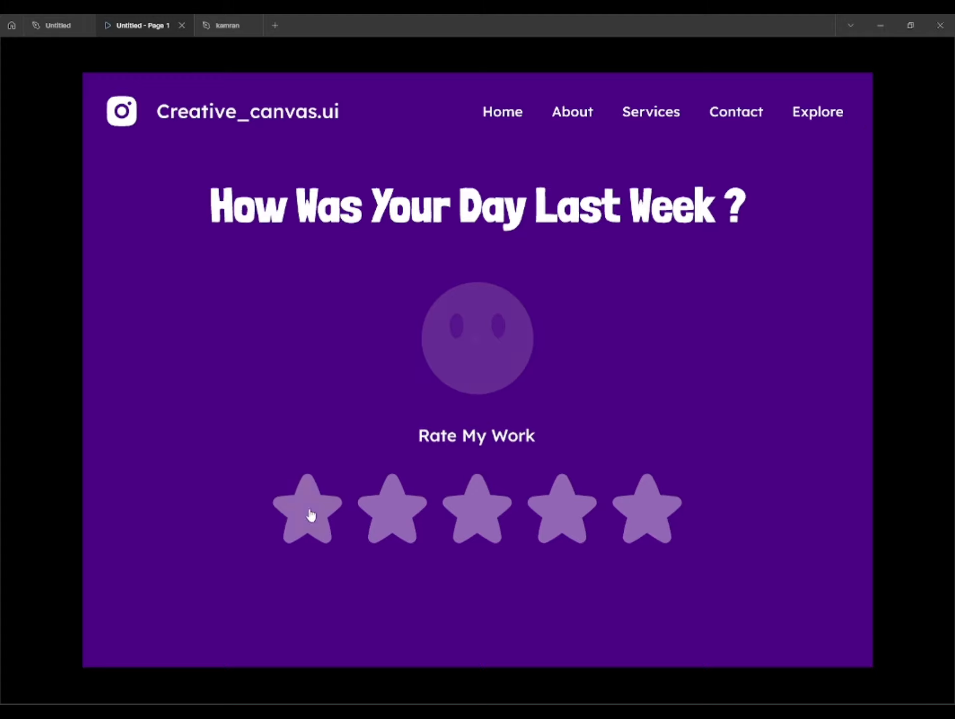
click(396, 508)
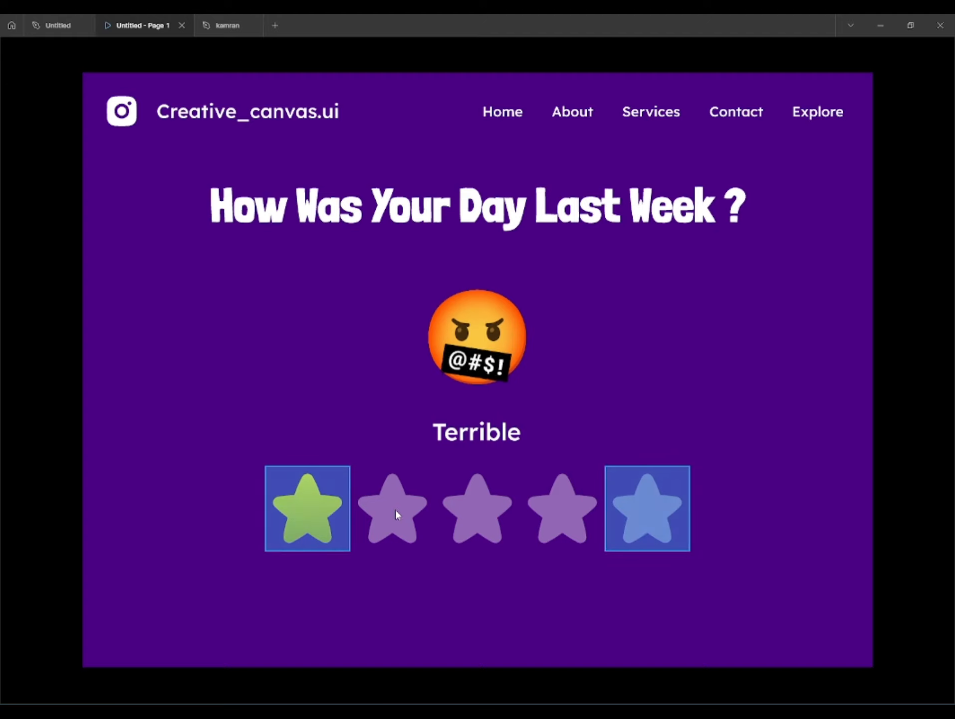
- In the "Terrible" variant of the design file, connect the second star to the "Bad" variant and the third star to the "Average" variant
click(55, 25)
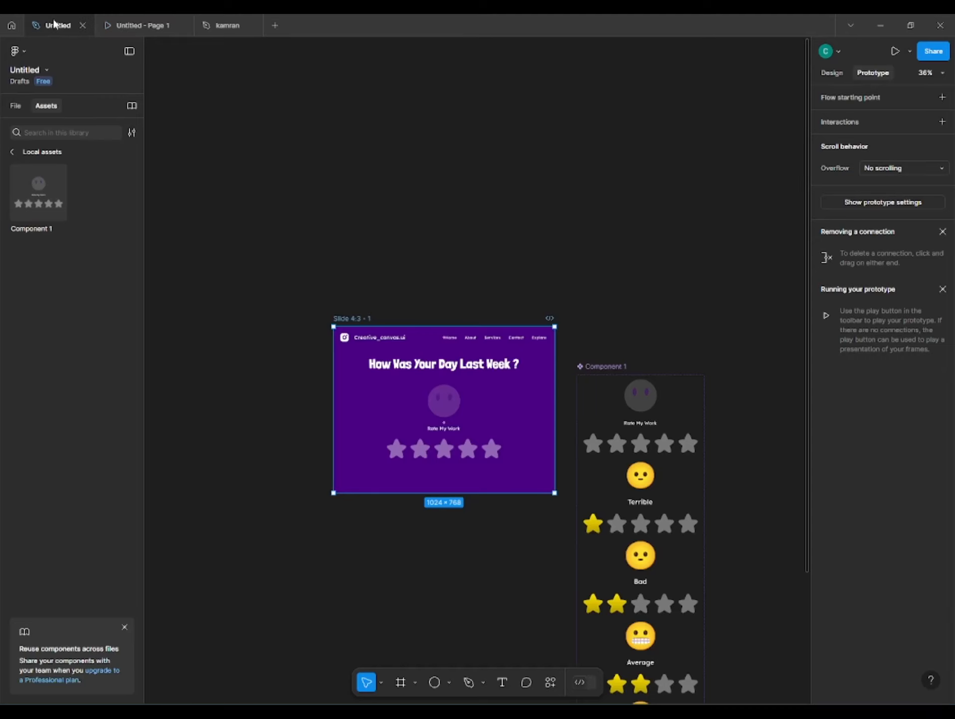
click(634, 256)
scroll(502, 374, up, 5)
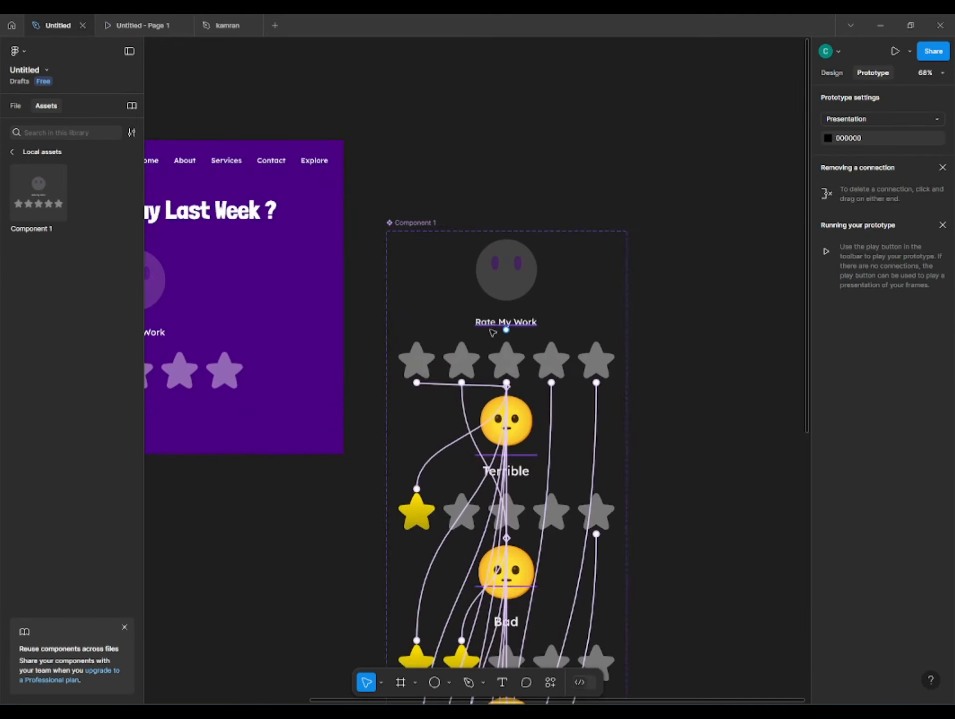
scroll(468, 387, down, 2)
click(469, 398)
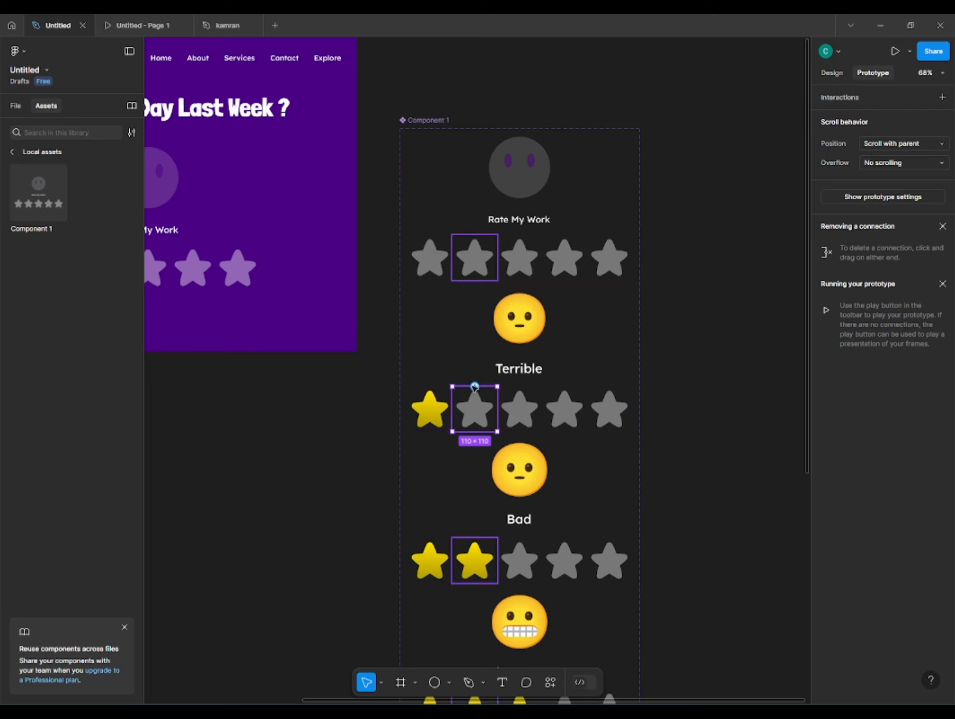
drag(474, 386, 450, 559)
scroll(499, 473, down, 1)
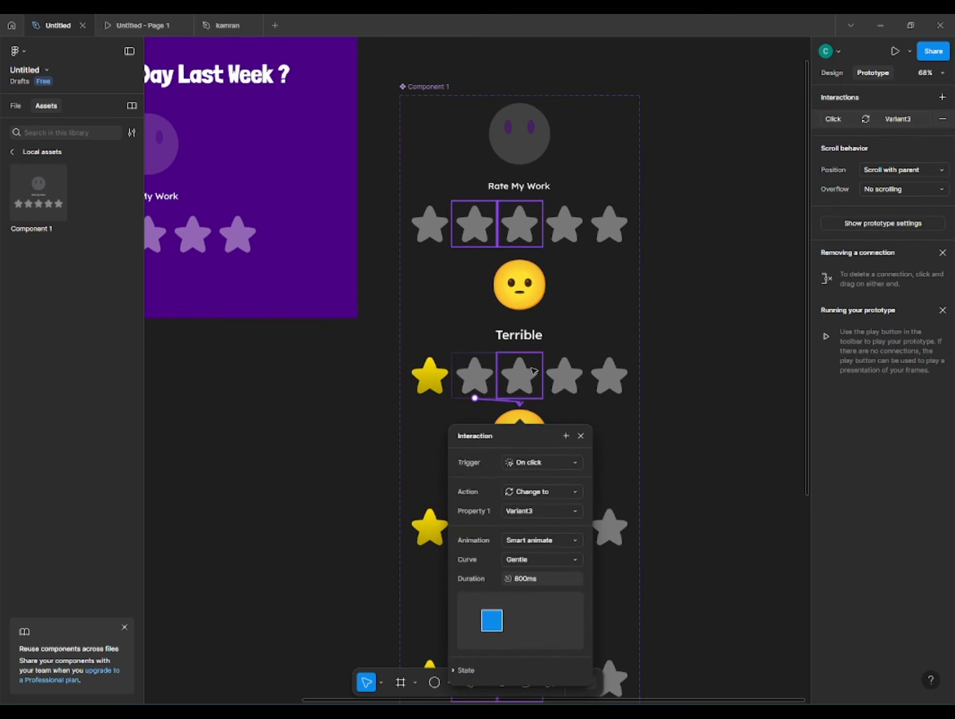
click(528, 380)
drag(521, 397, 488, 585)
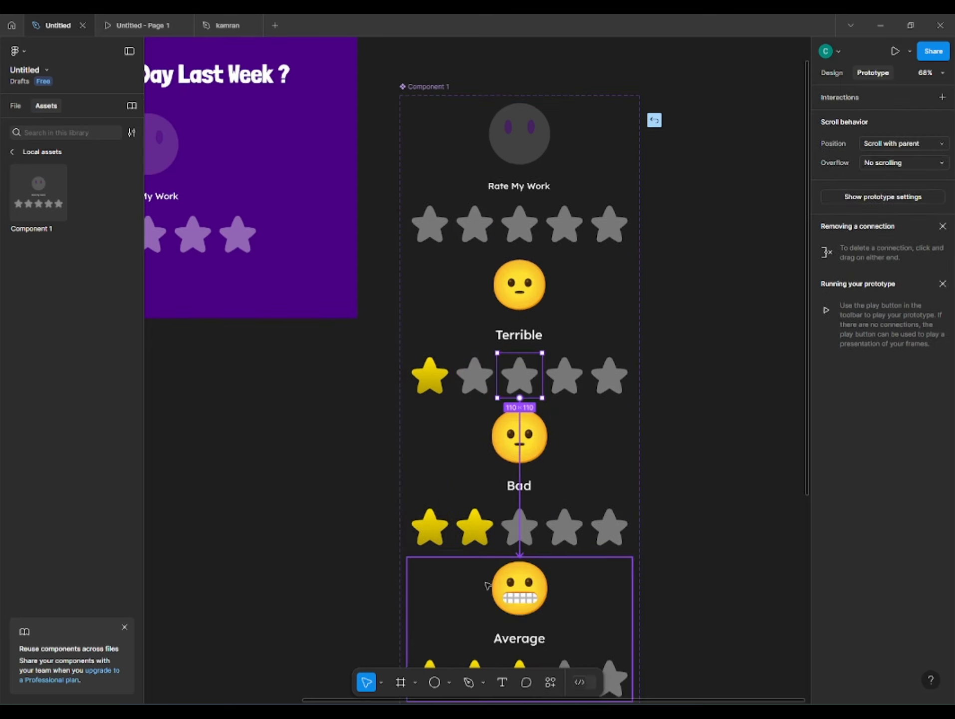
drag(480, 638, 481, 638)
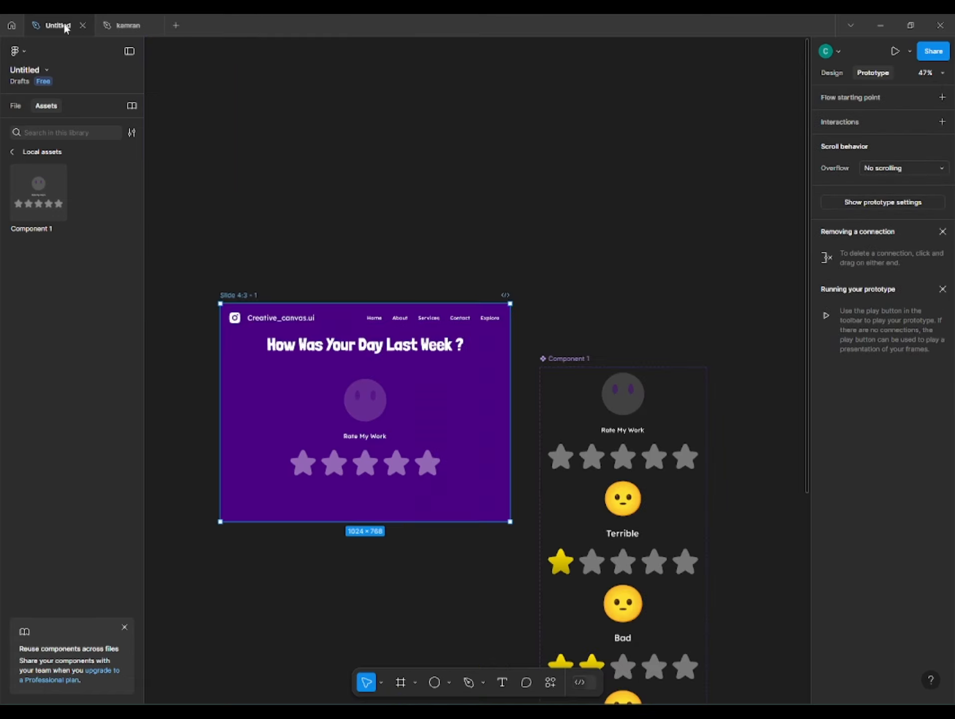
- Make the "Slide 4:3 - 1" frame the starting point of "Flow 1" and launch its prototype preview
click(851, 98)
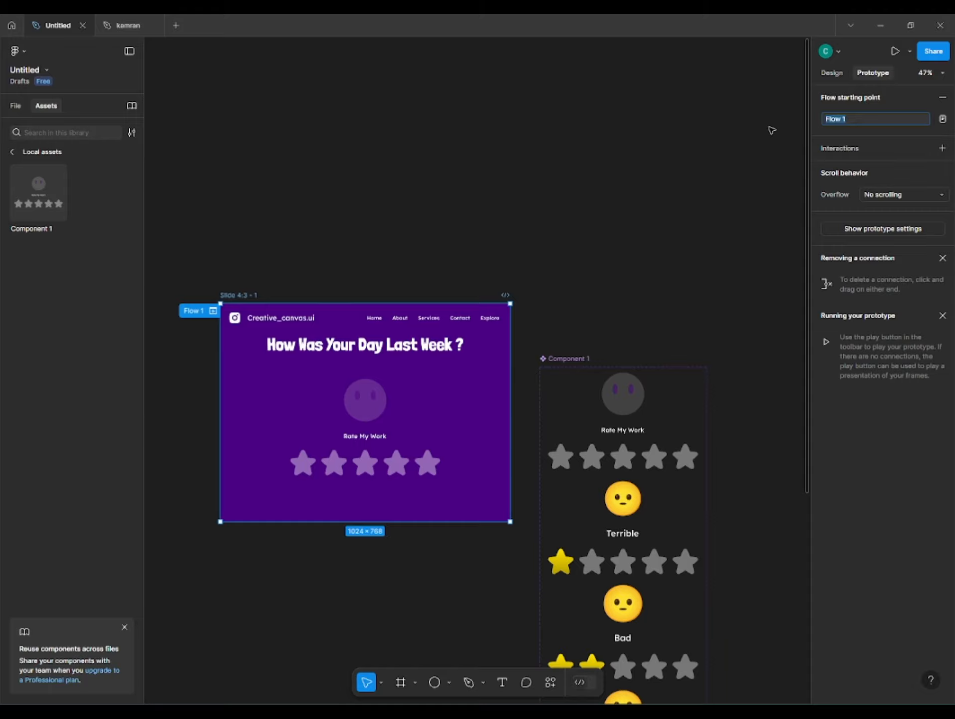
click(897, 52)
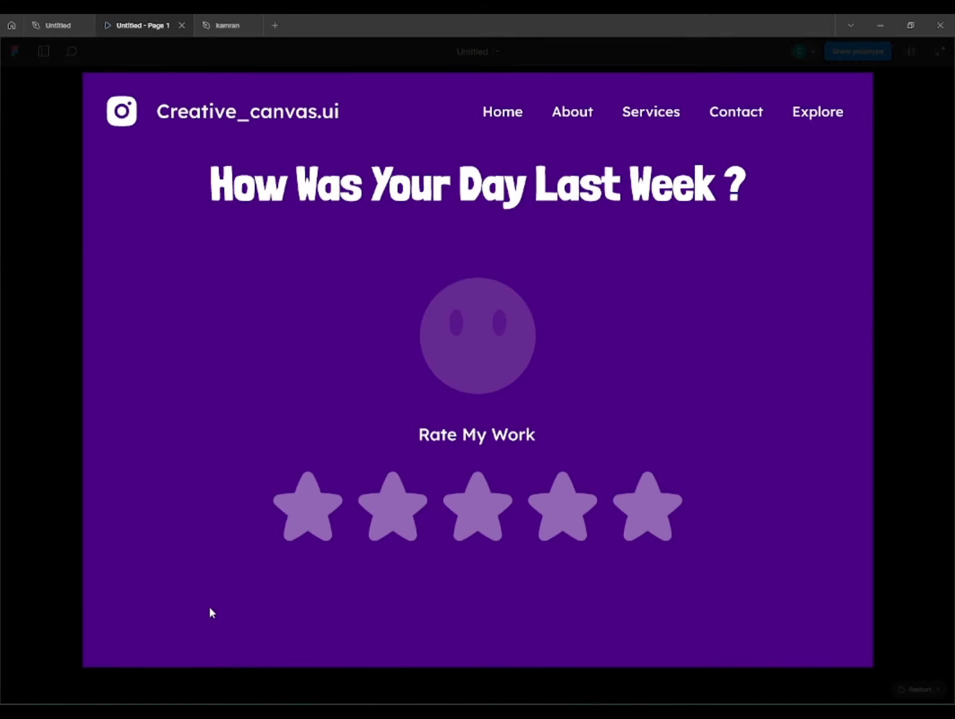
- Test raising the rating in the preview by activating the five stars in order from first to fifth
click(309, 519)
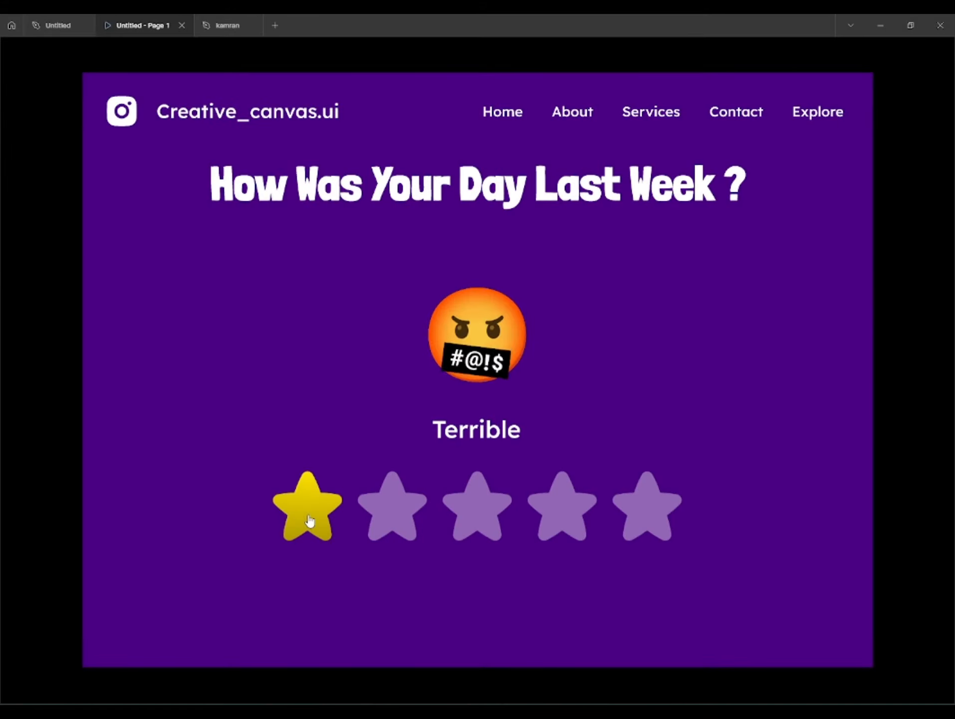
click(388, 513)
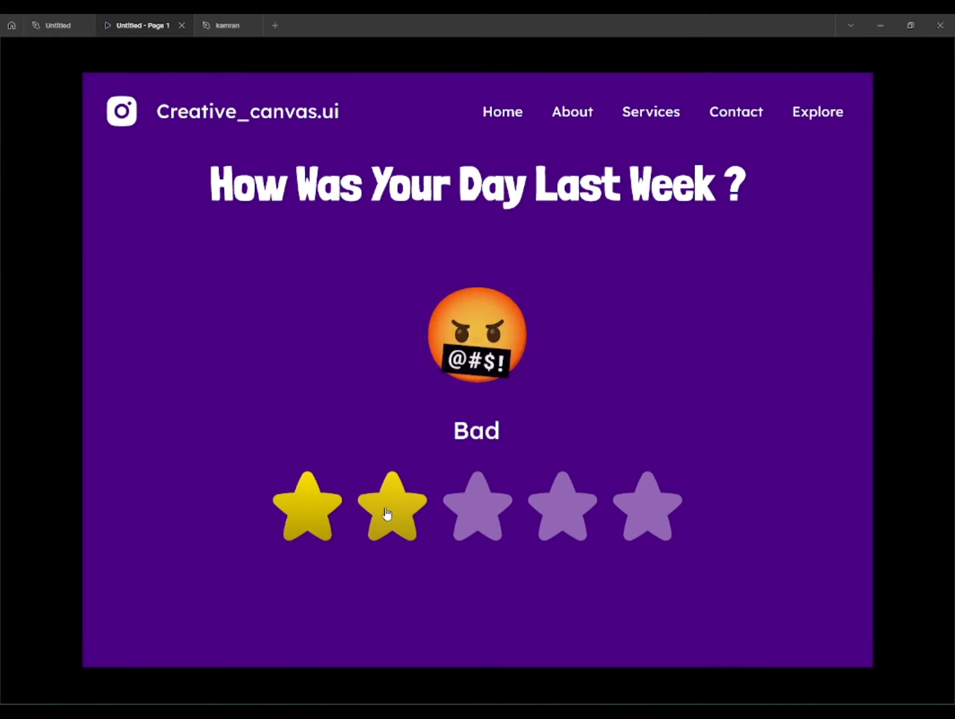
click(492, 510)
click(566, 511)
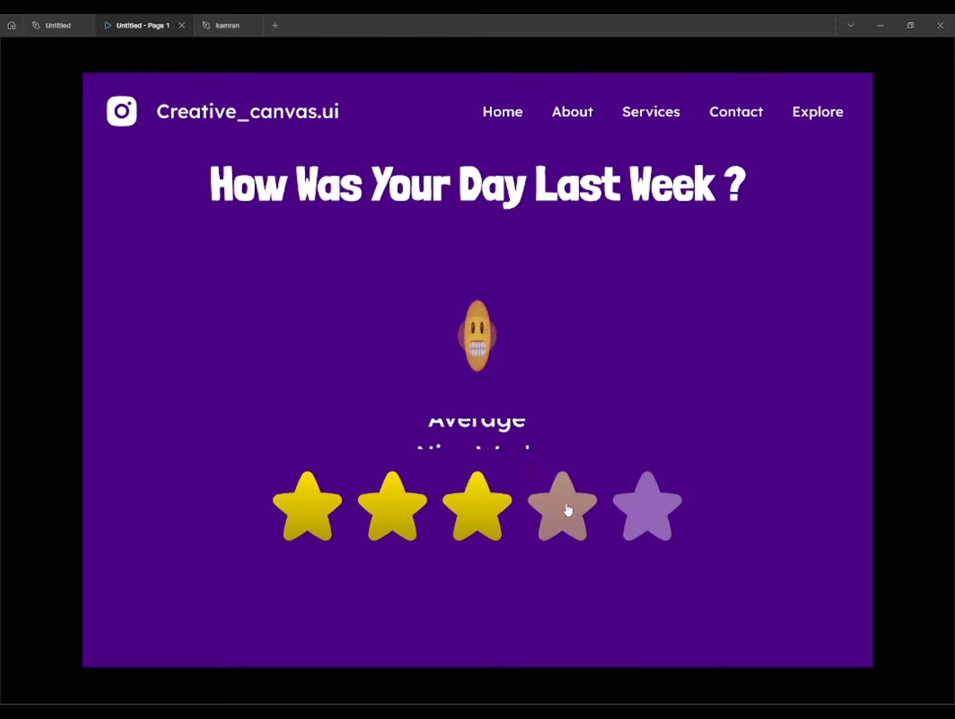
click(669, 514)
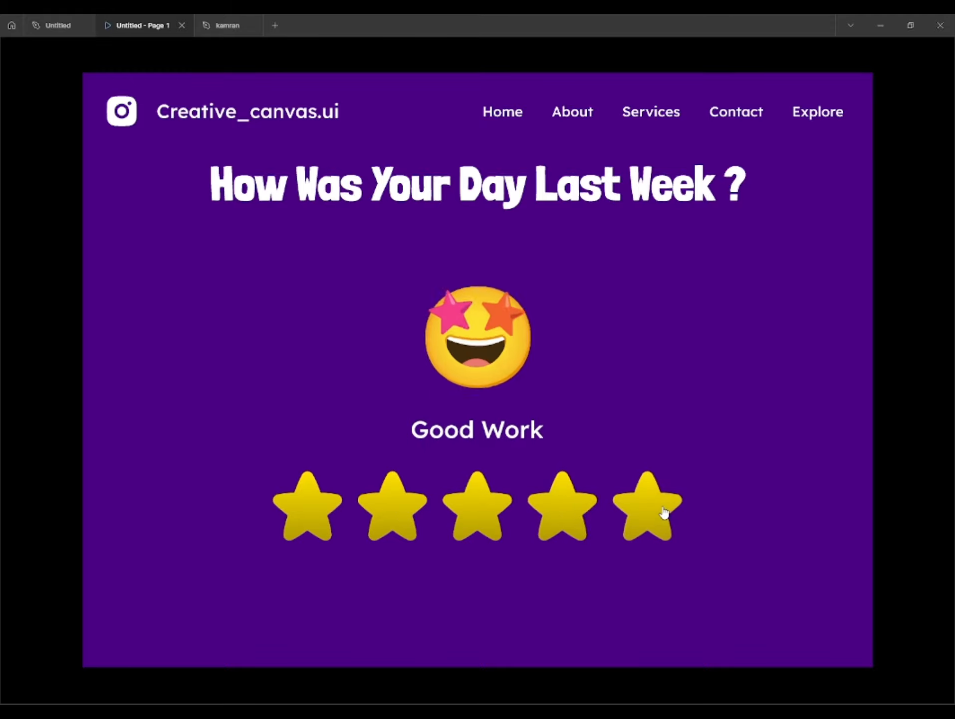
- Test resetting the full rating with the first star, and raising and lowering it with the fifth and fourth stars
click(300, 528)
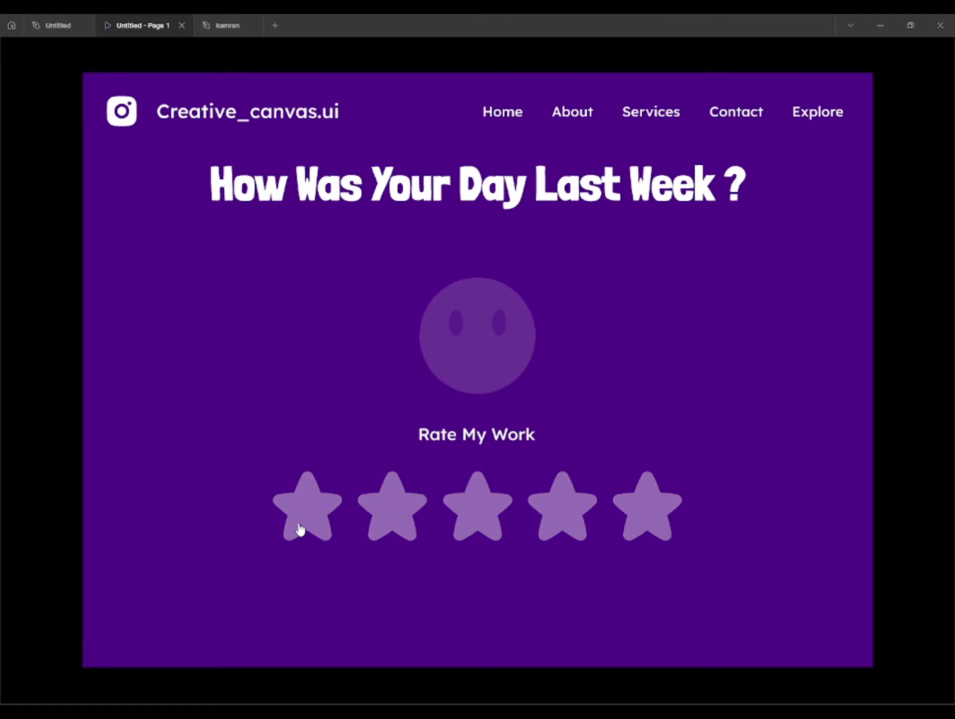
click(649, 501)
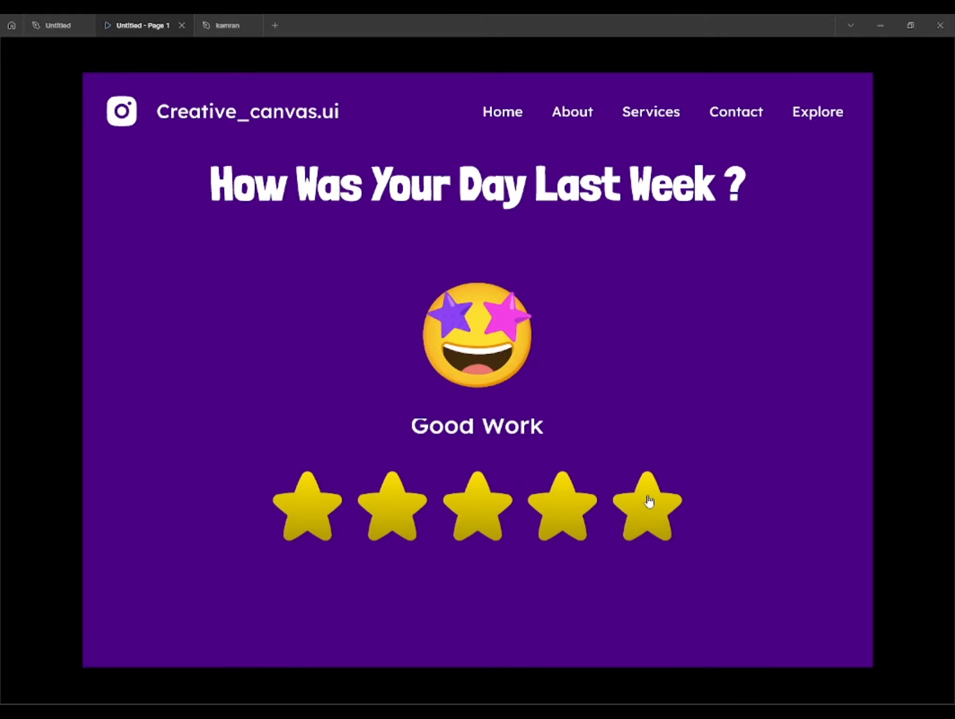
click(627, 504)
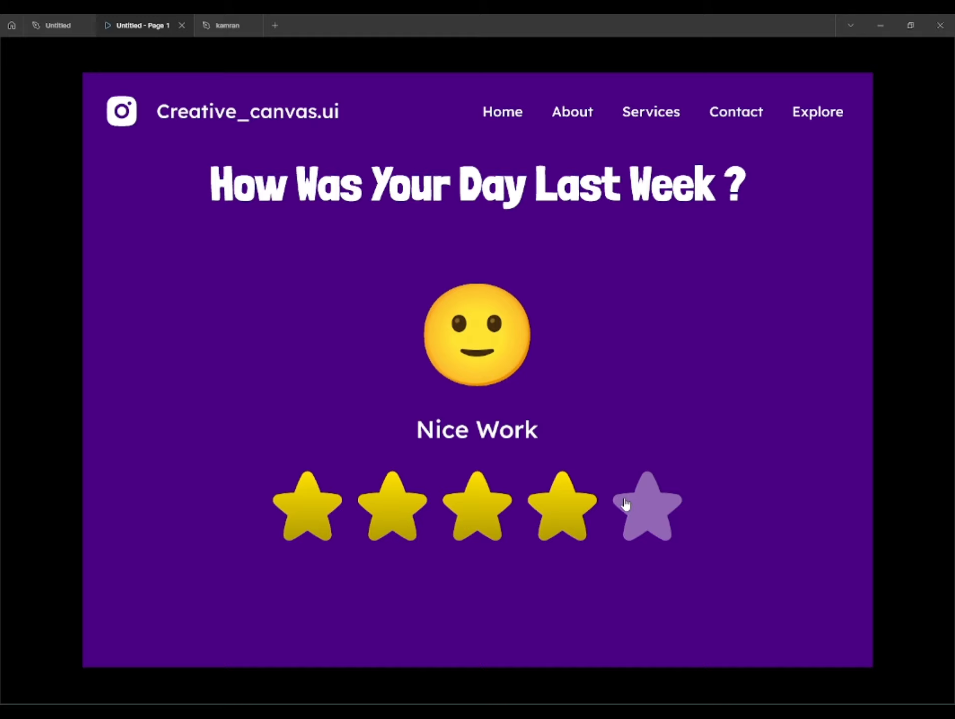
click(584, 521)
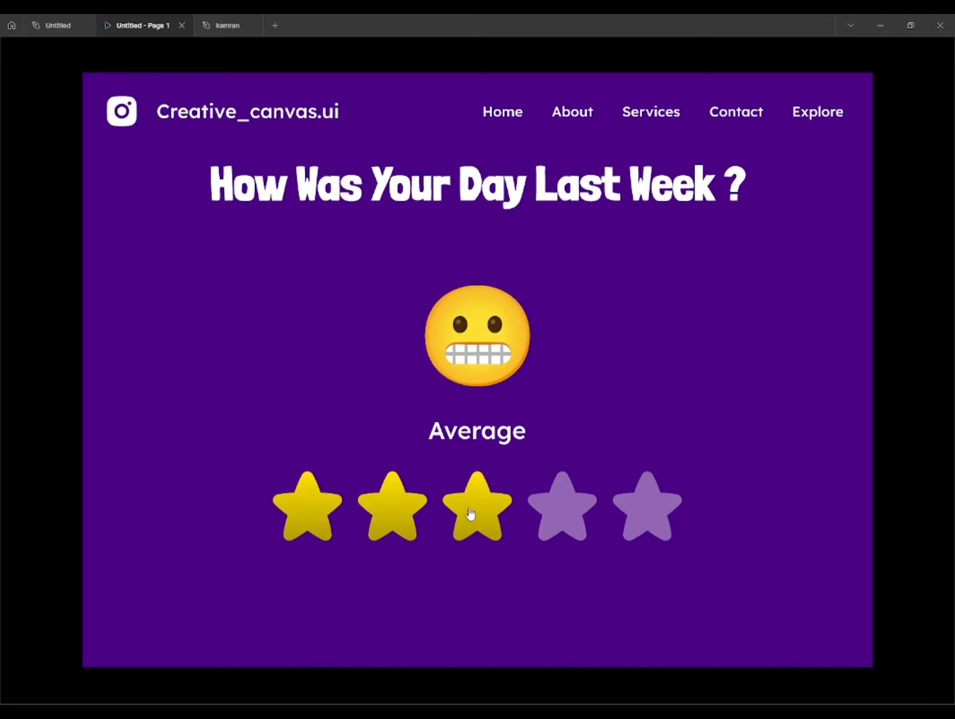
click(566, 507)
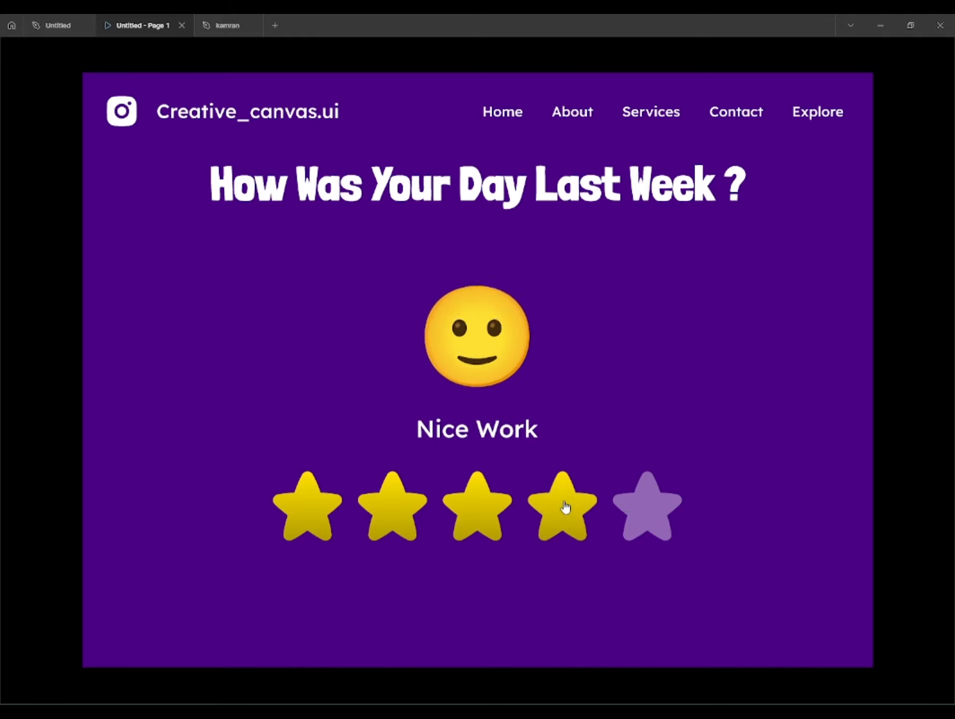